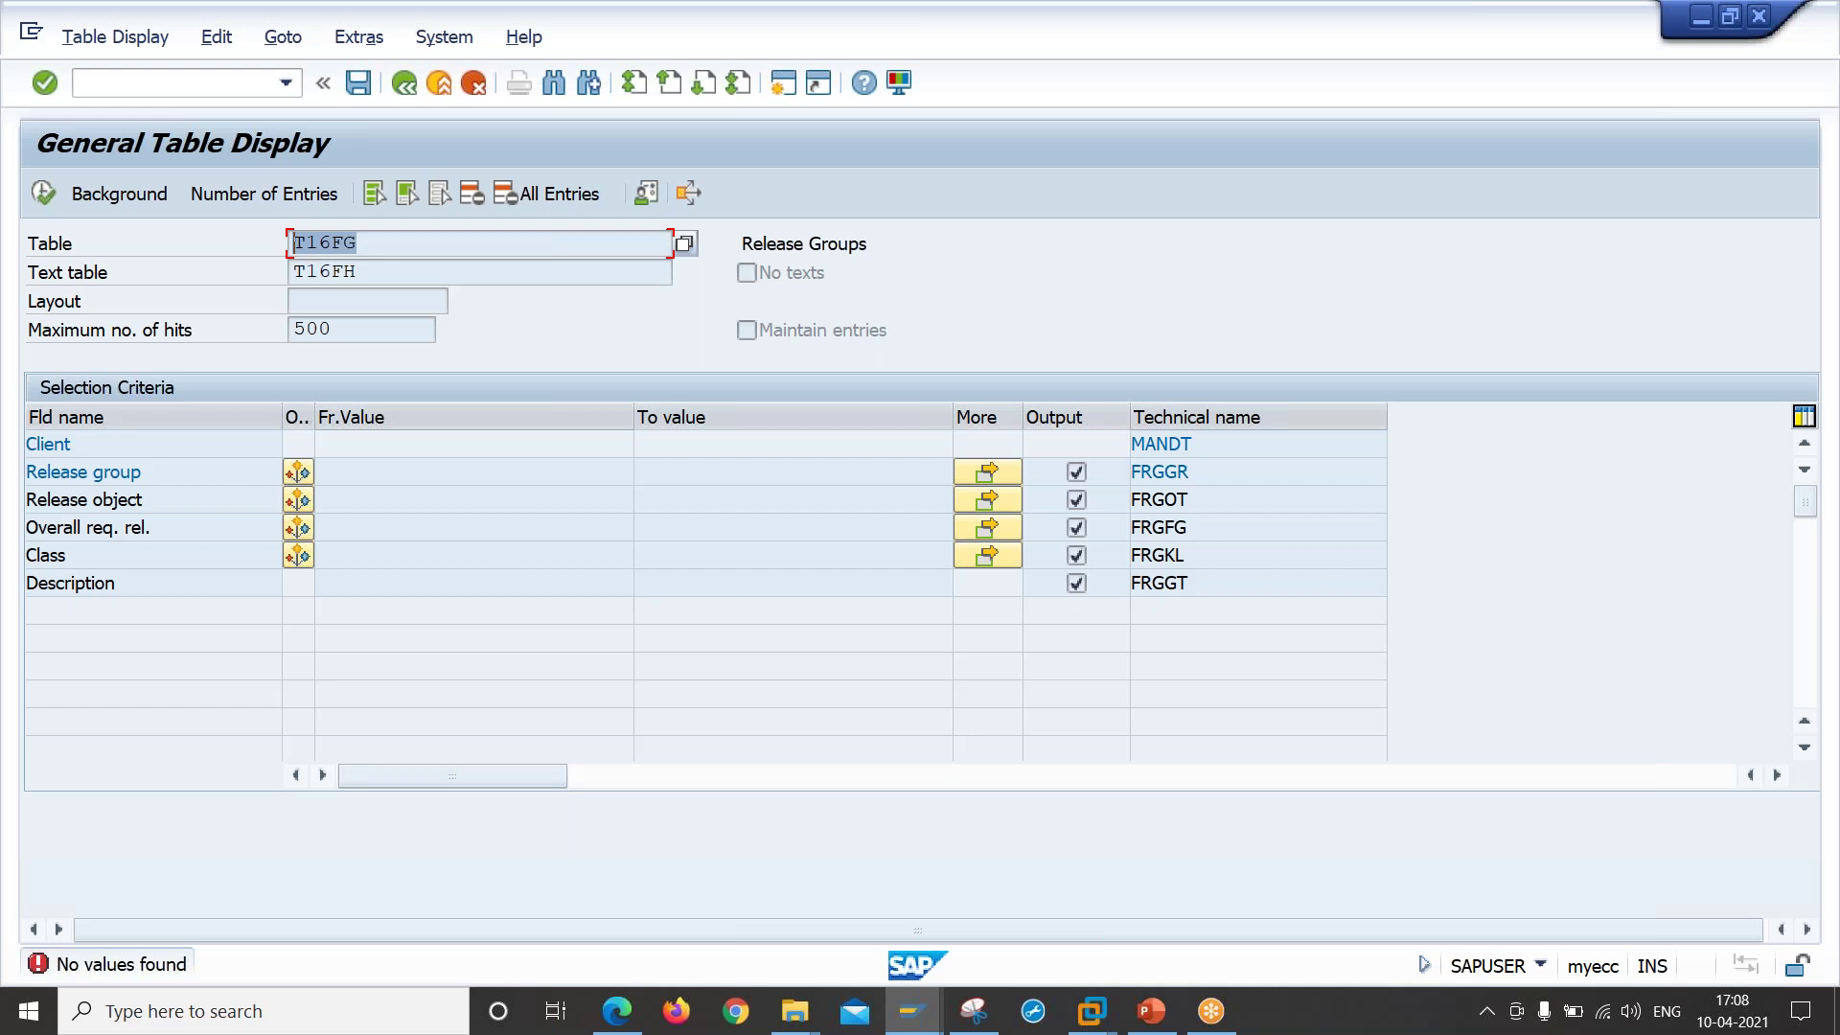
Step: Switch to the PowerPoint slide show on the purchase requisition release procedure without classification
{"action": "left_click_drag", "start_coordinate": [447, 260], "coordinate": [275, 253]}
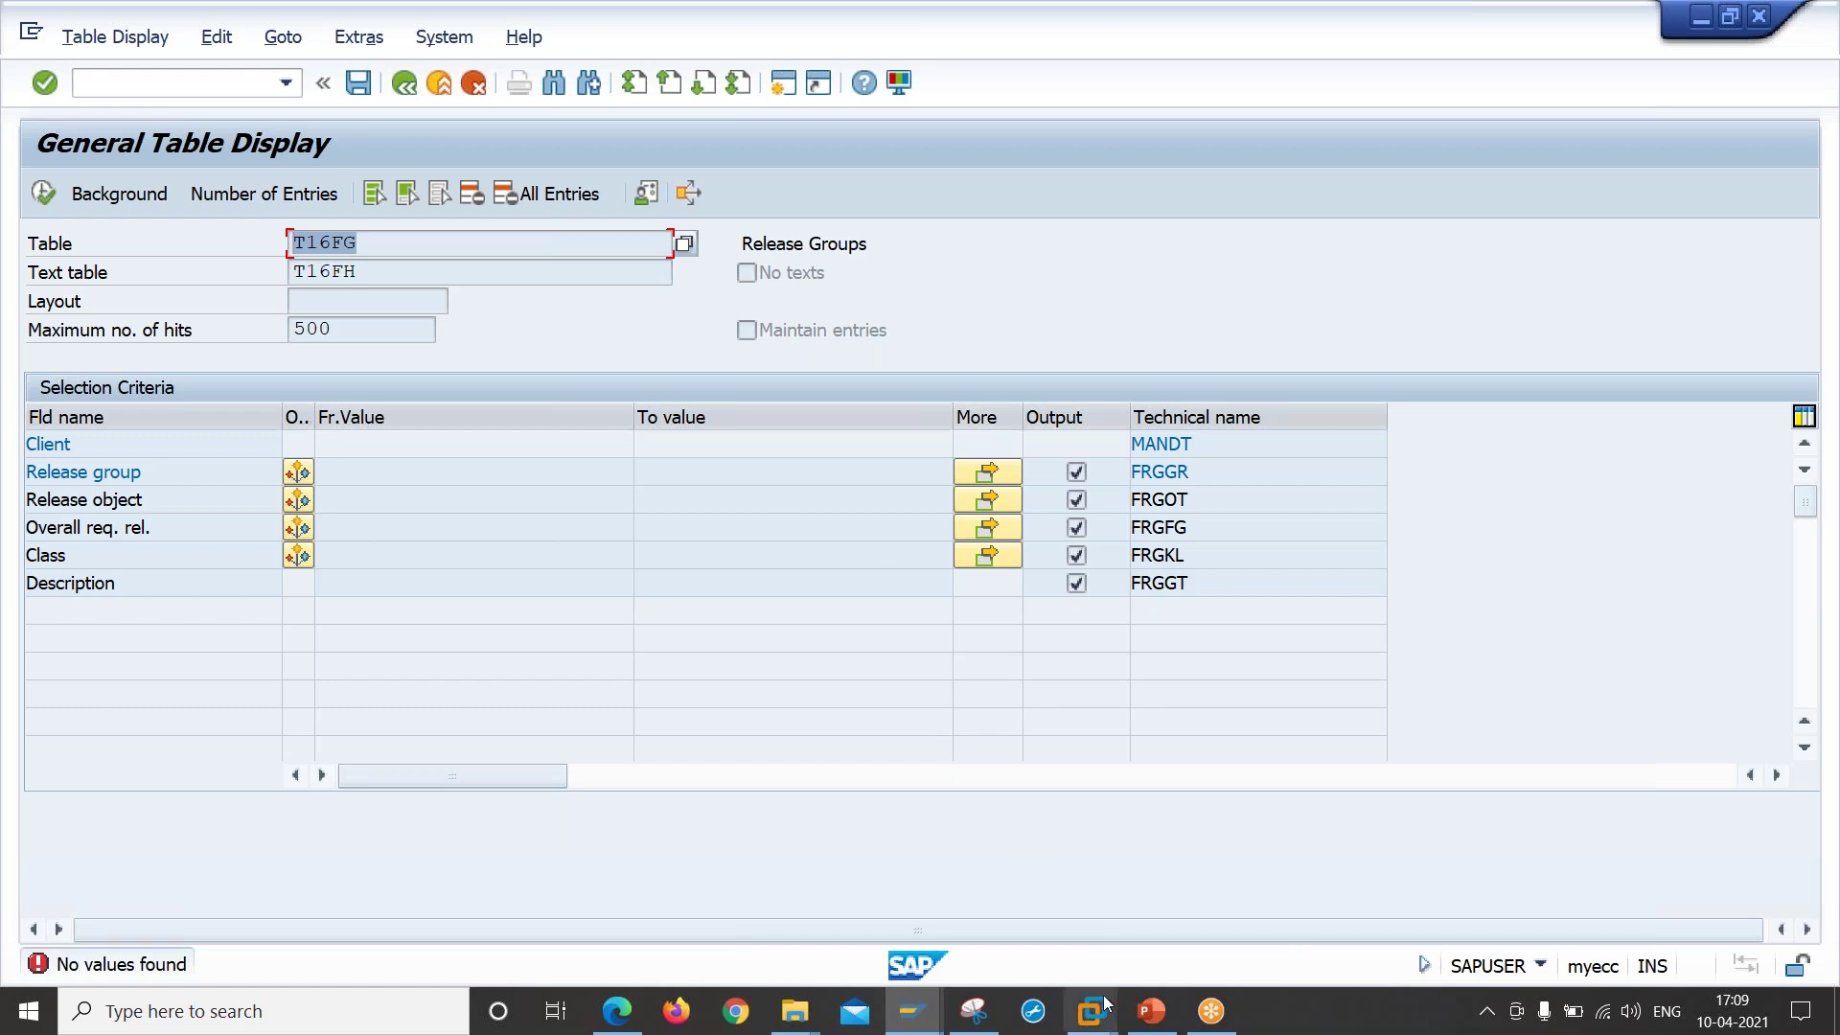
{"action": "left_click", "coordinate": [1151, 1010]}
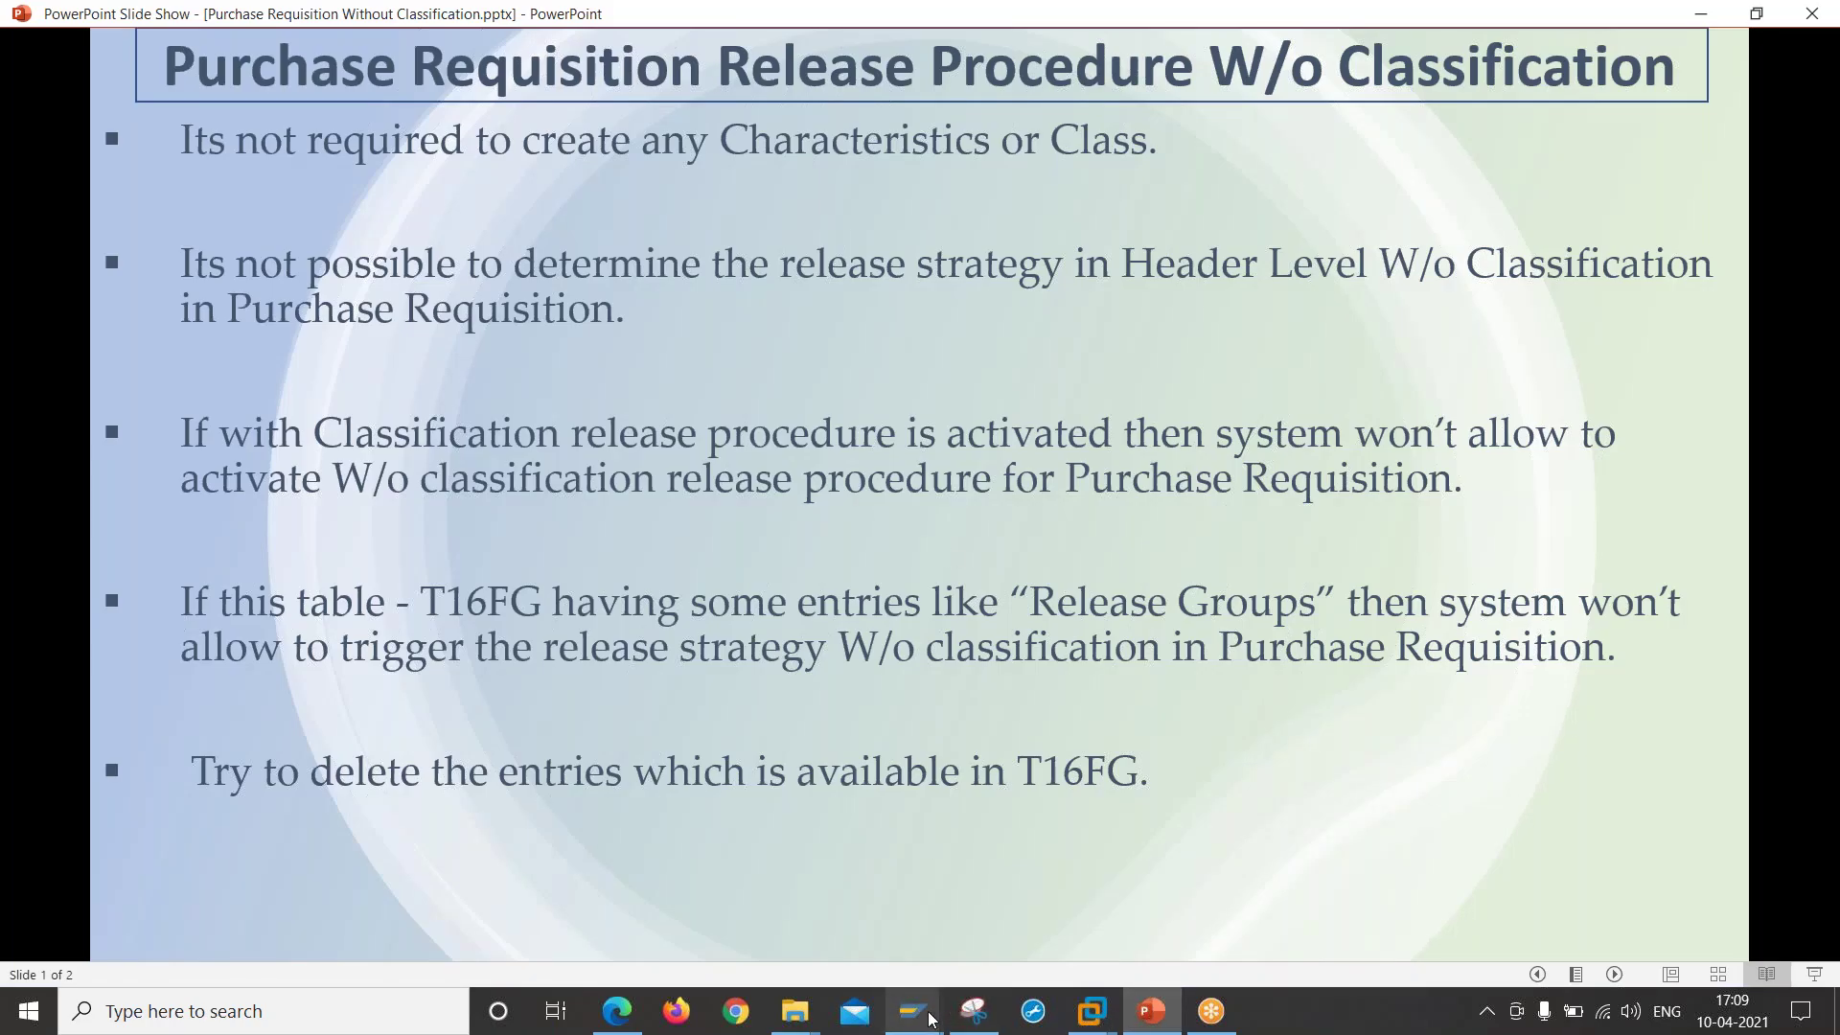
Step: Switch to the SAP Display IMG window and expand the Purchase Requisition node
{"action": "mouse_move", "coordinate": [912, 1010]}
{"action": "left_click", "coordinate": [824, 901]}
{"action": "left_click", "coordinate": [273, 296]}
{"action": "key", "text": "Down"}
{"action": "key", "text": "Down"}
{"action": "key", "text": "Down"}
{"action": "key", "text": "Down"}
{"action": "key", "text": "Down"}
{"action": "key", "text": "Down"}
{"action": "key", "text": "Down"}
{"action": "key", "text": "Down"}
{"action": "key", "text": "Down"}
{"action": "key", "text": "Down"}
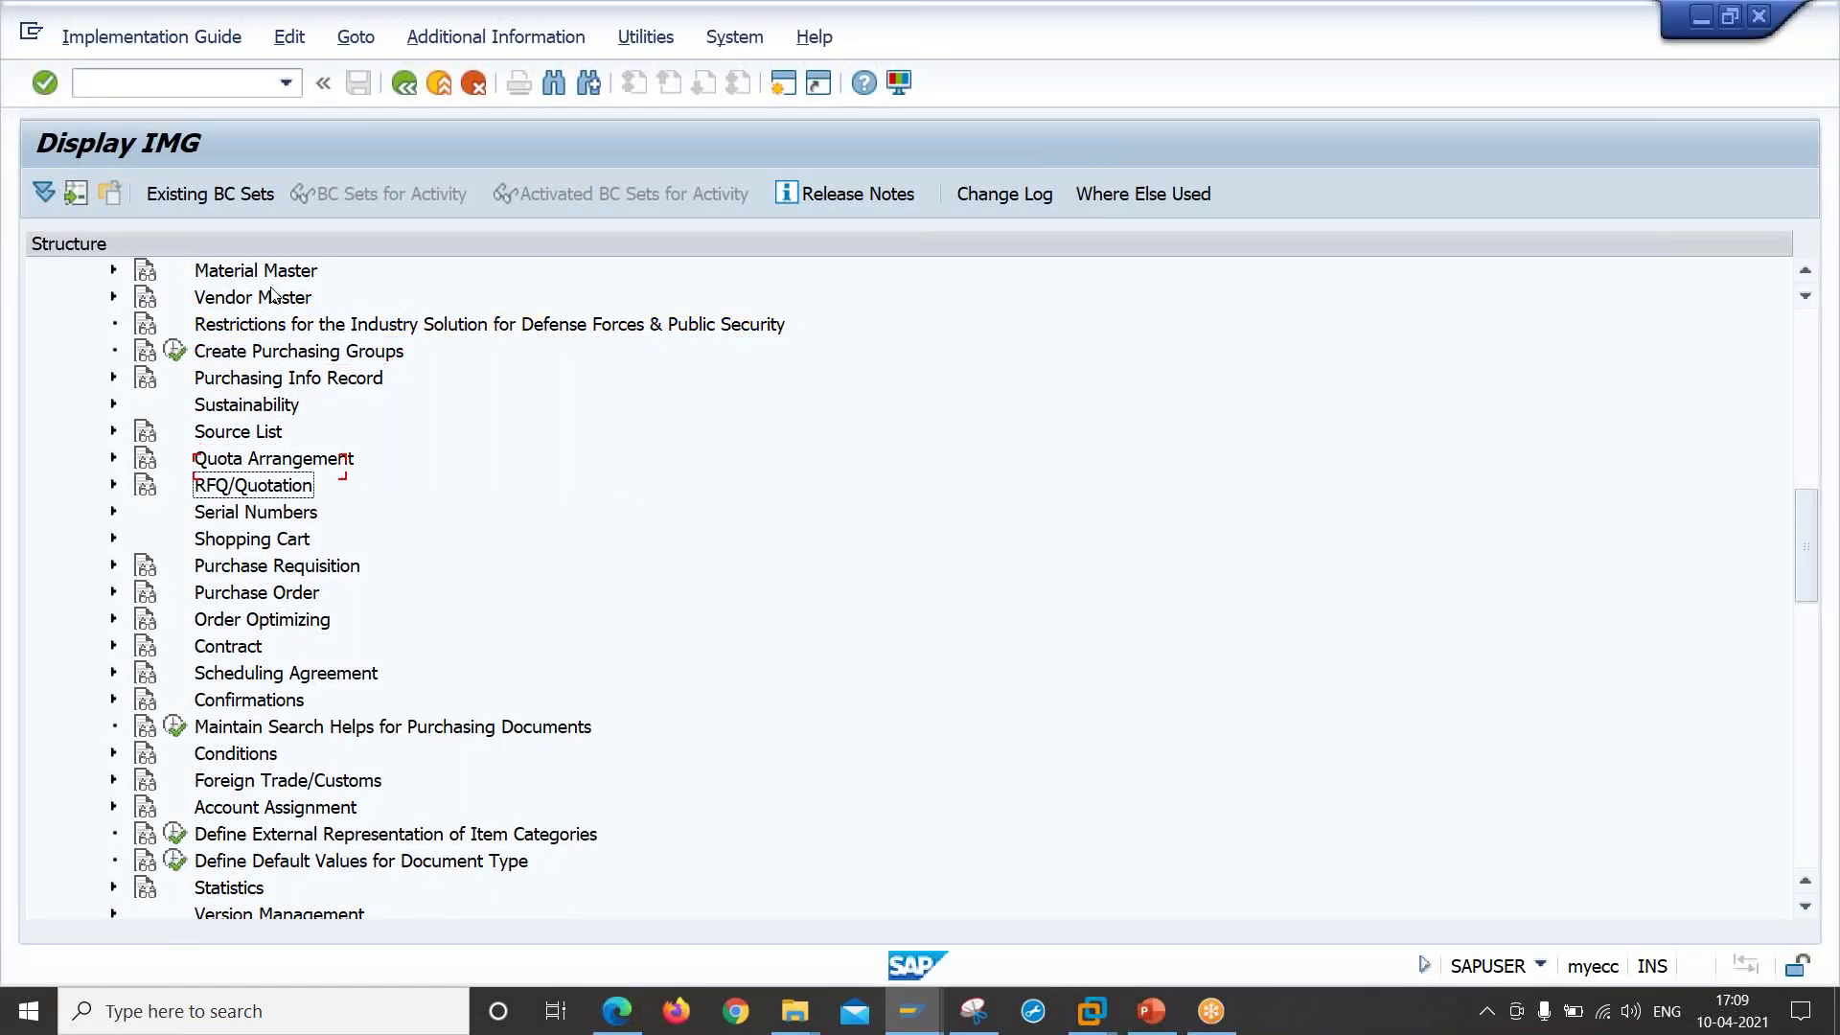
{"action": "key", "text": "Right"}
Step: Open the Set Up Procedure Without Classification activity under the purchase requisition Release Procedure node
{"action": "key", "text": "Down"}
{"action": "key", "text": "Down"}
{"action": "key", "text": "Down"}
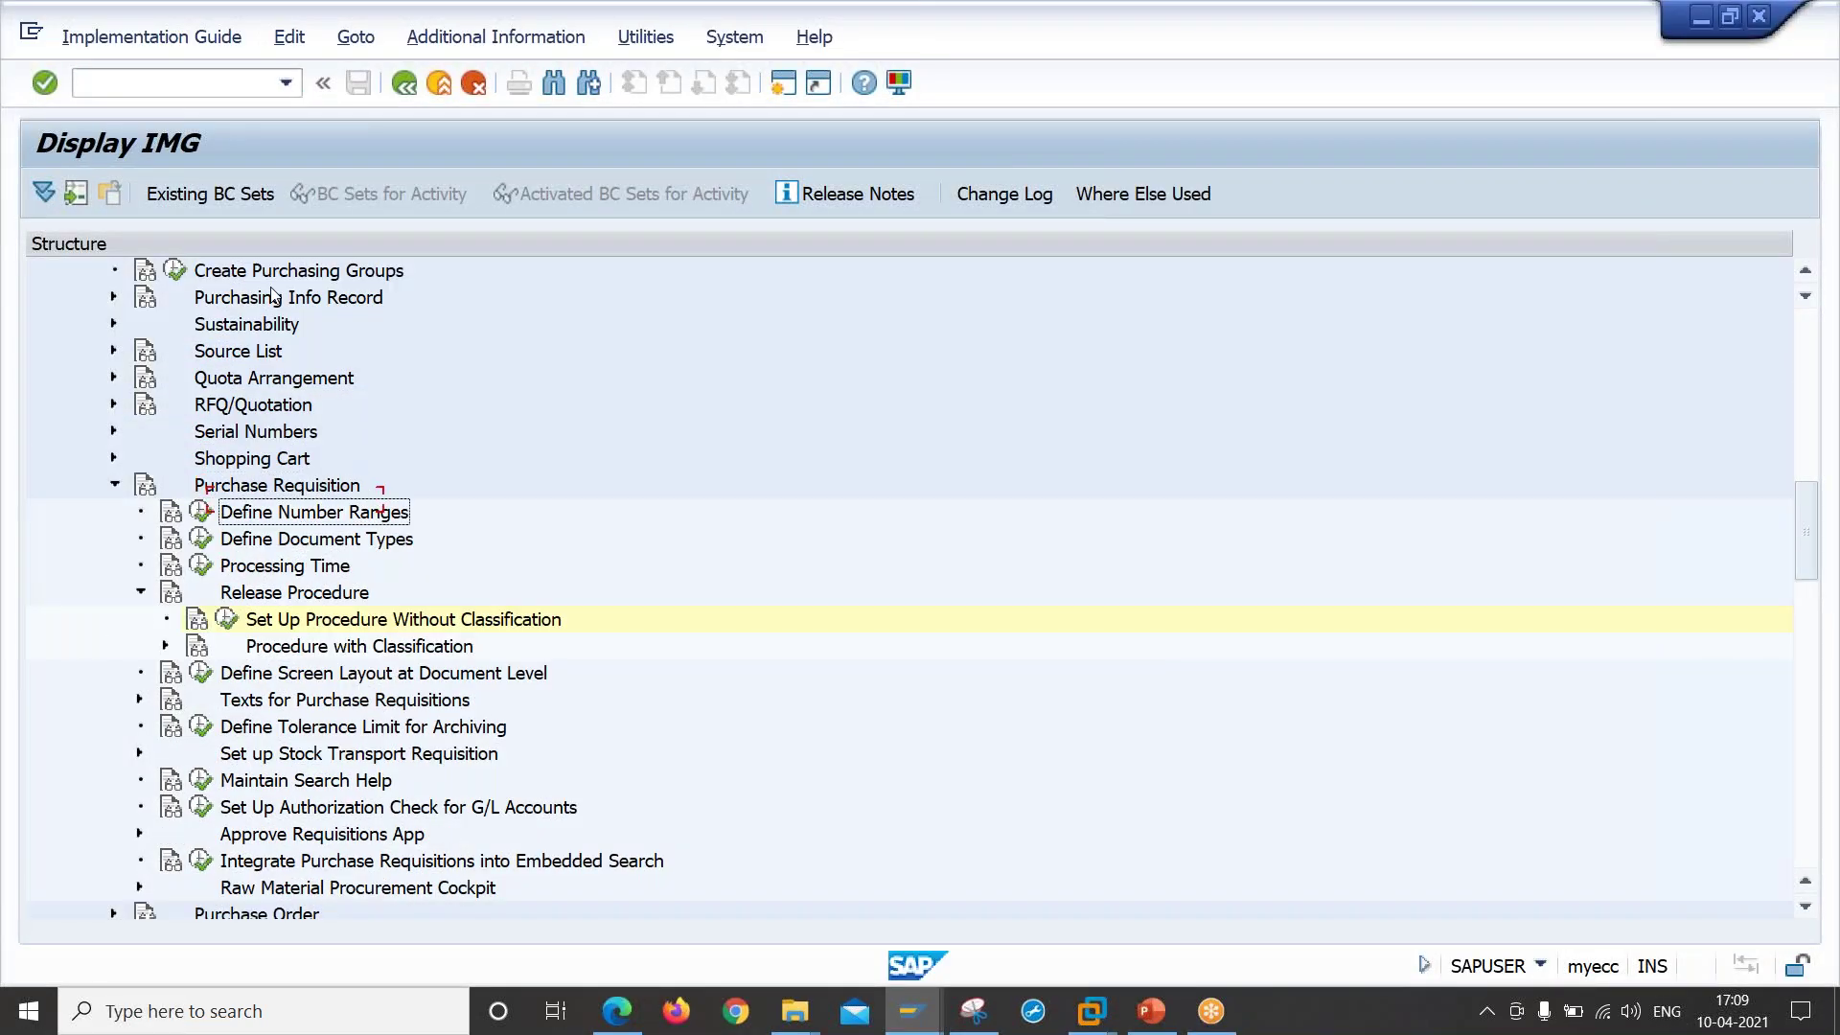
{"action": "key", "text": "Down"}
{"action": "key", "text": "Down"}
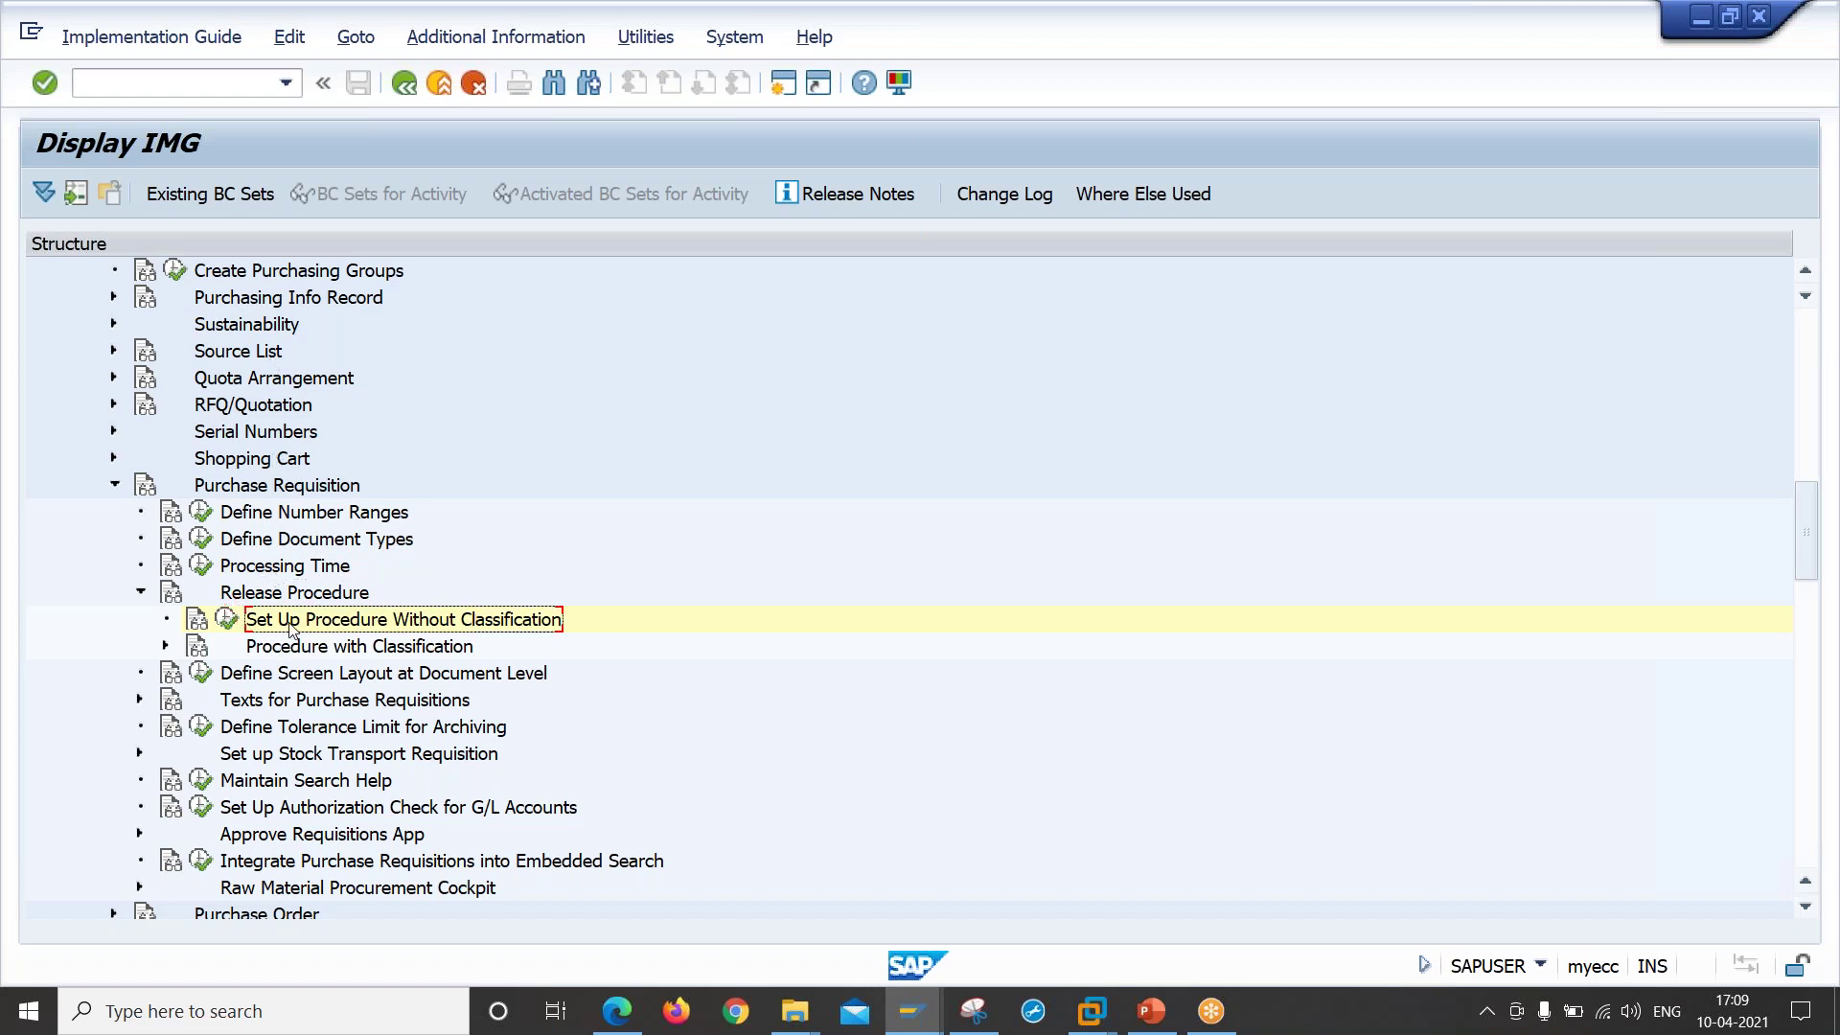
{"action": "double_click", "coordinate": [247, 621]}
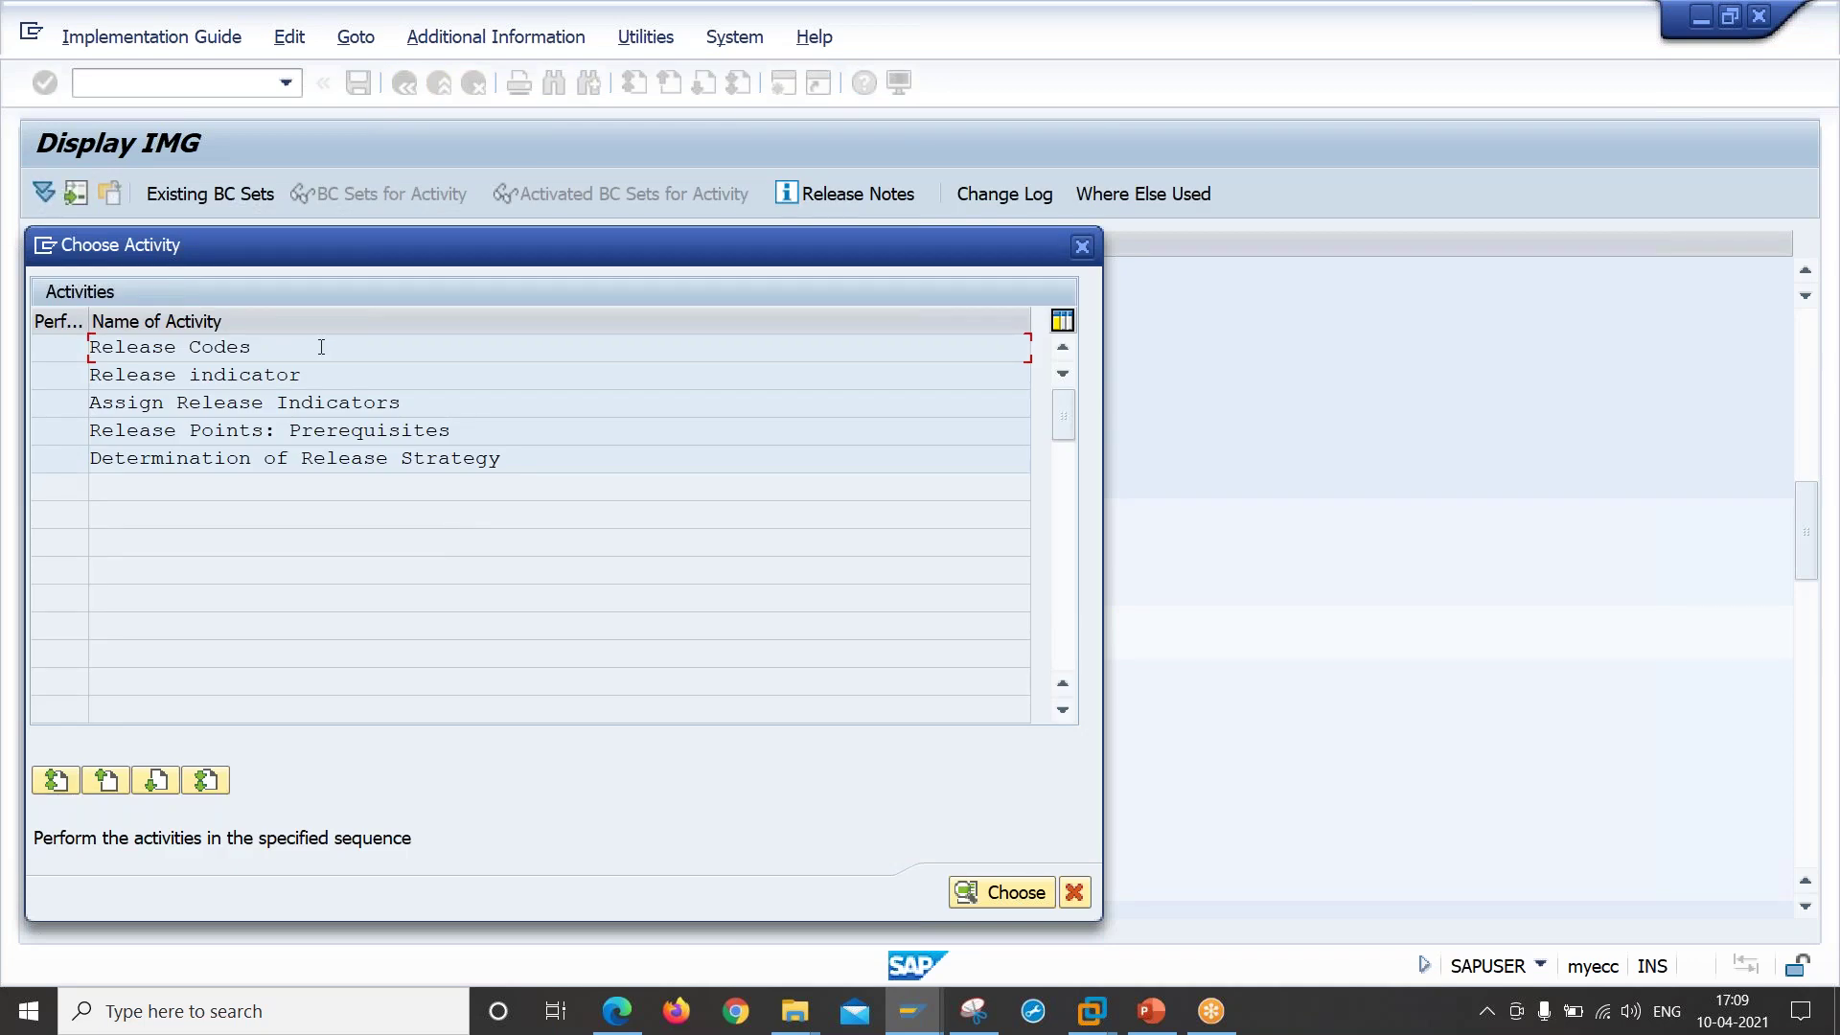
Step: Open the Release Codes activity, review its codes and descriptions, and return to the activity list
{"action": "left_click_drag", "start_coordinate": [280, 347], "coordinate": [9, 393]}
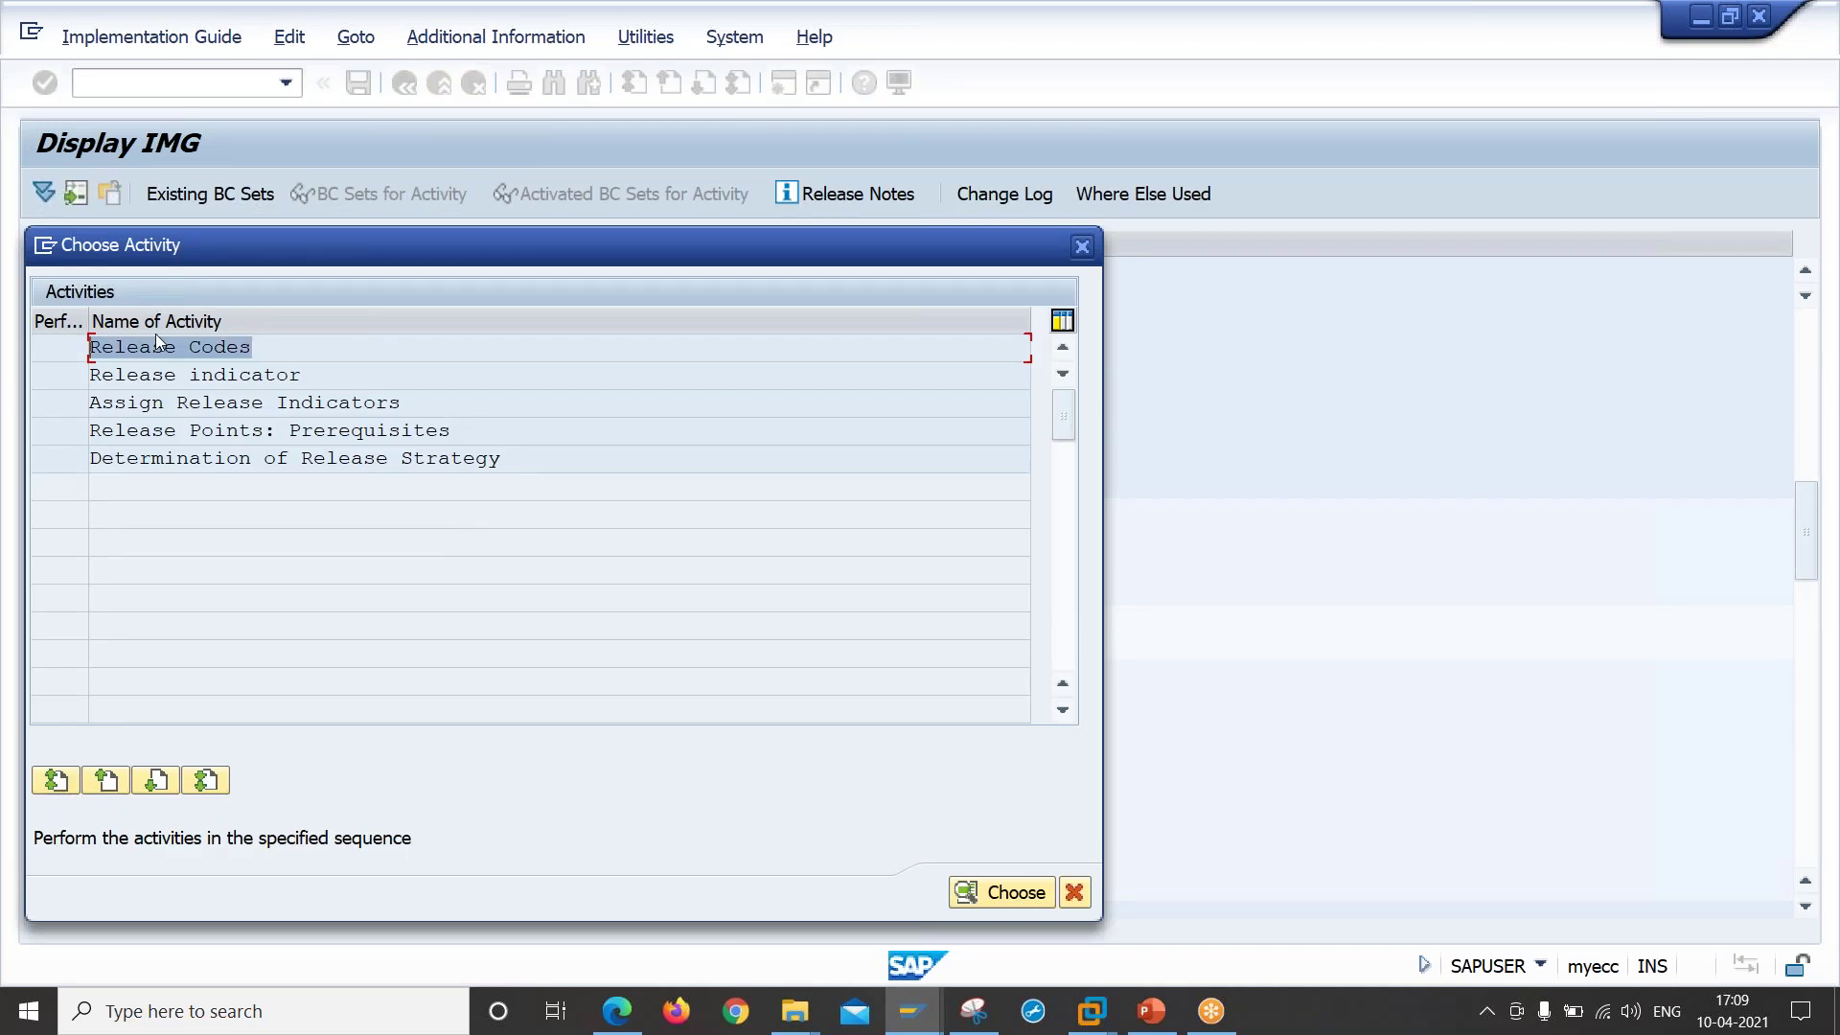
{"action": "key", "text": "Return"}
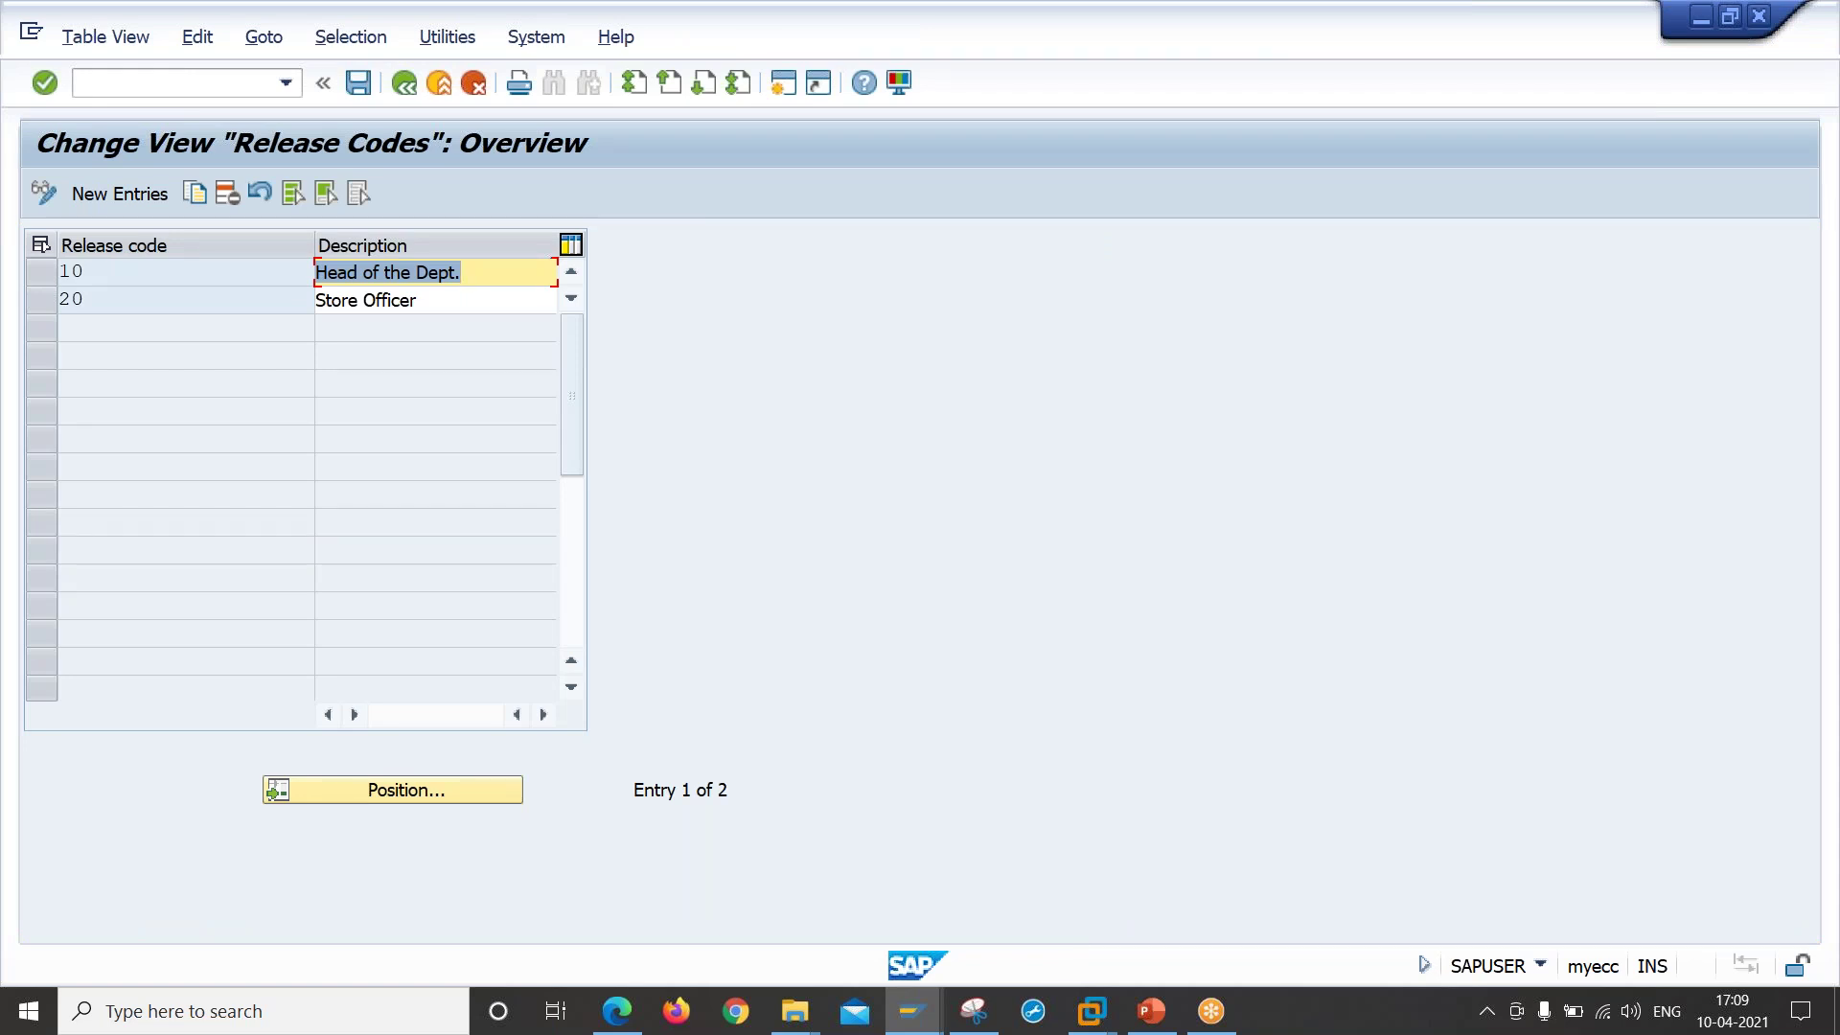
{"action": "left_click", "coordinate": [145, 275]}
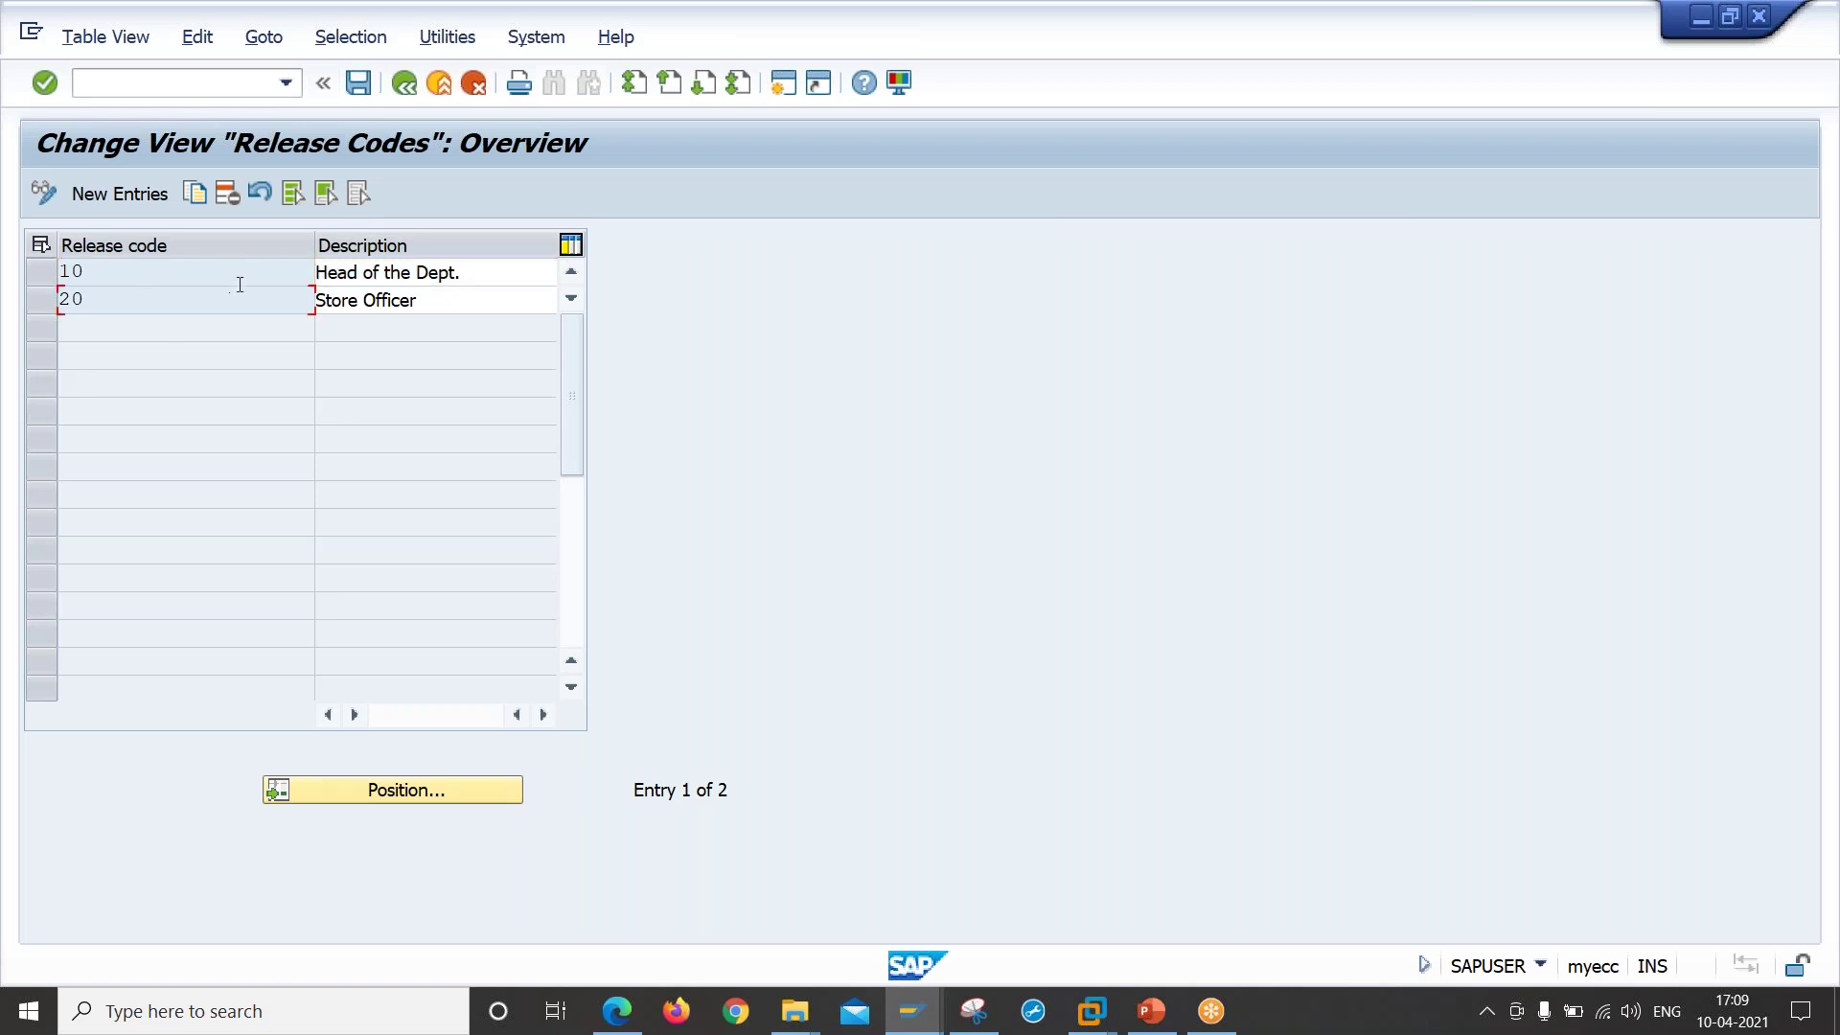
{"action": "left_click", "coordinate": [403, 85]}
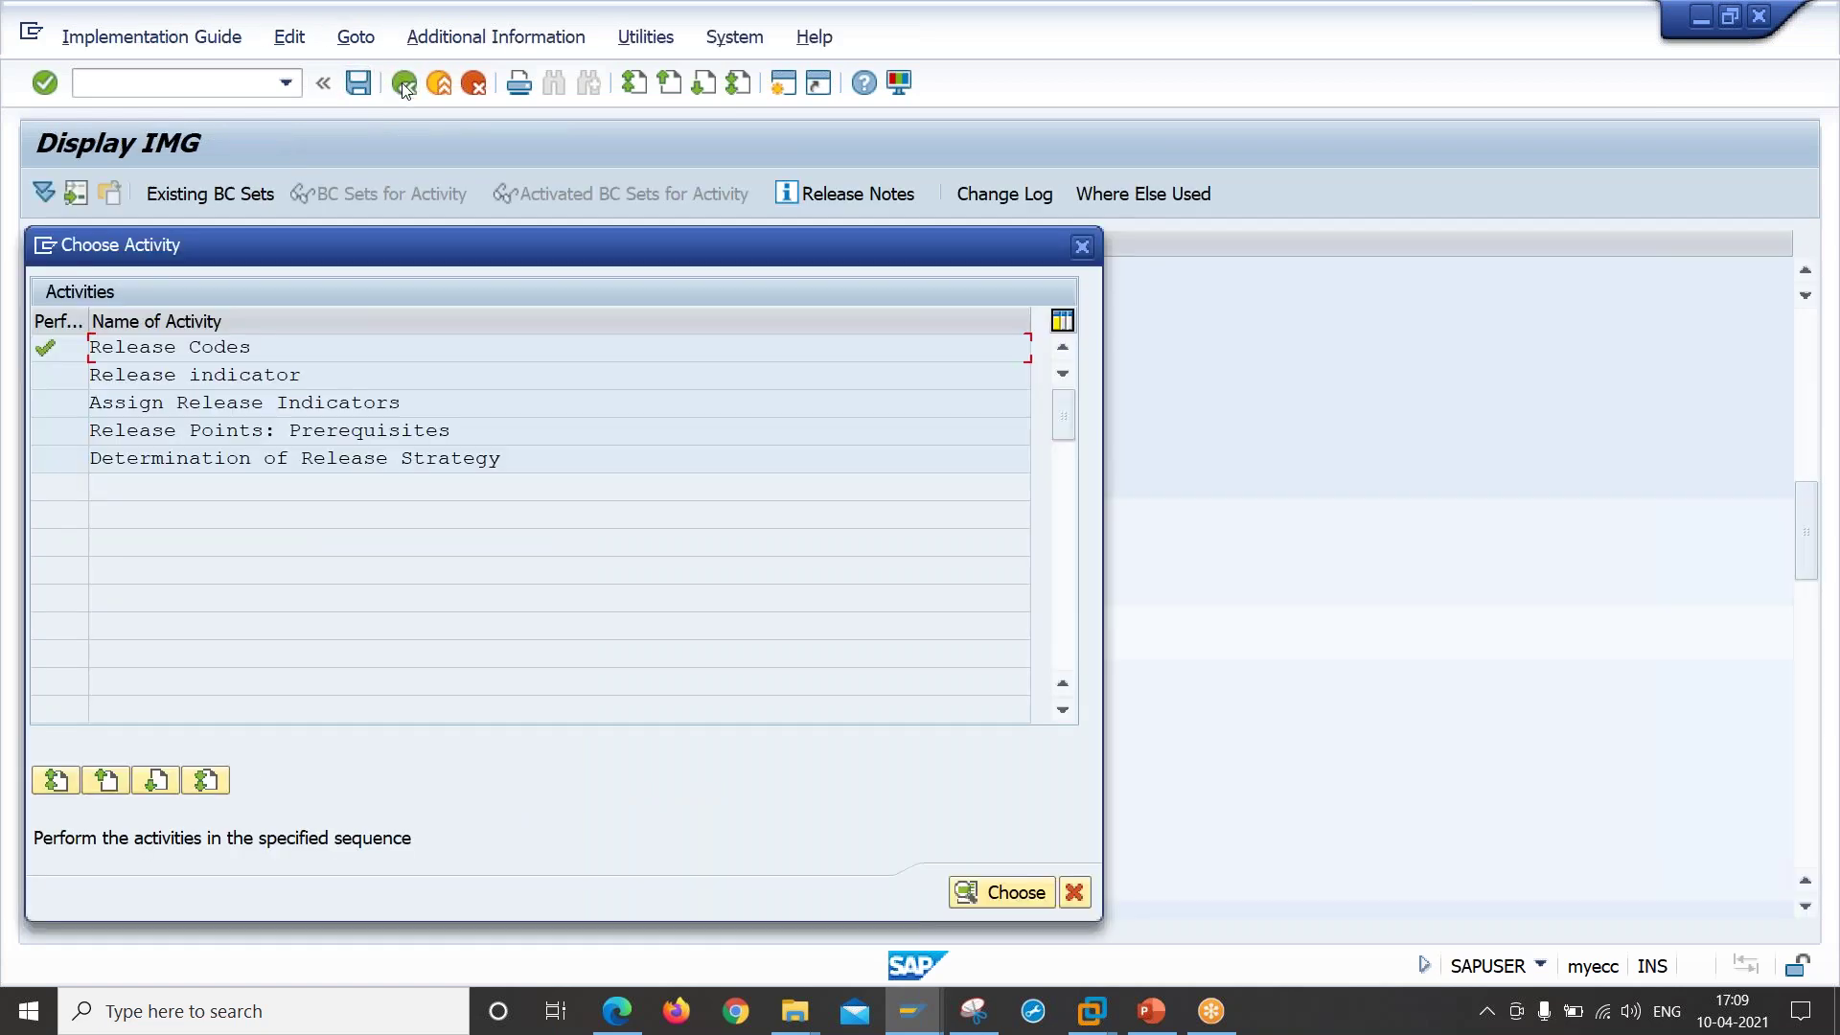
Step: Open the Release indicator activity, examine the details of the RFQ/purchase order indicator, and return to the activity list
{"action": "left_click_drag", "start_coordinate": [303, 376], "coordinate": [9, 392]}
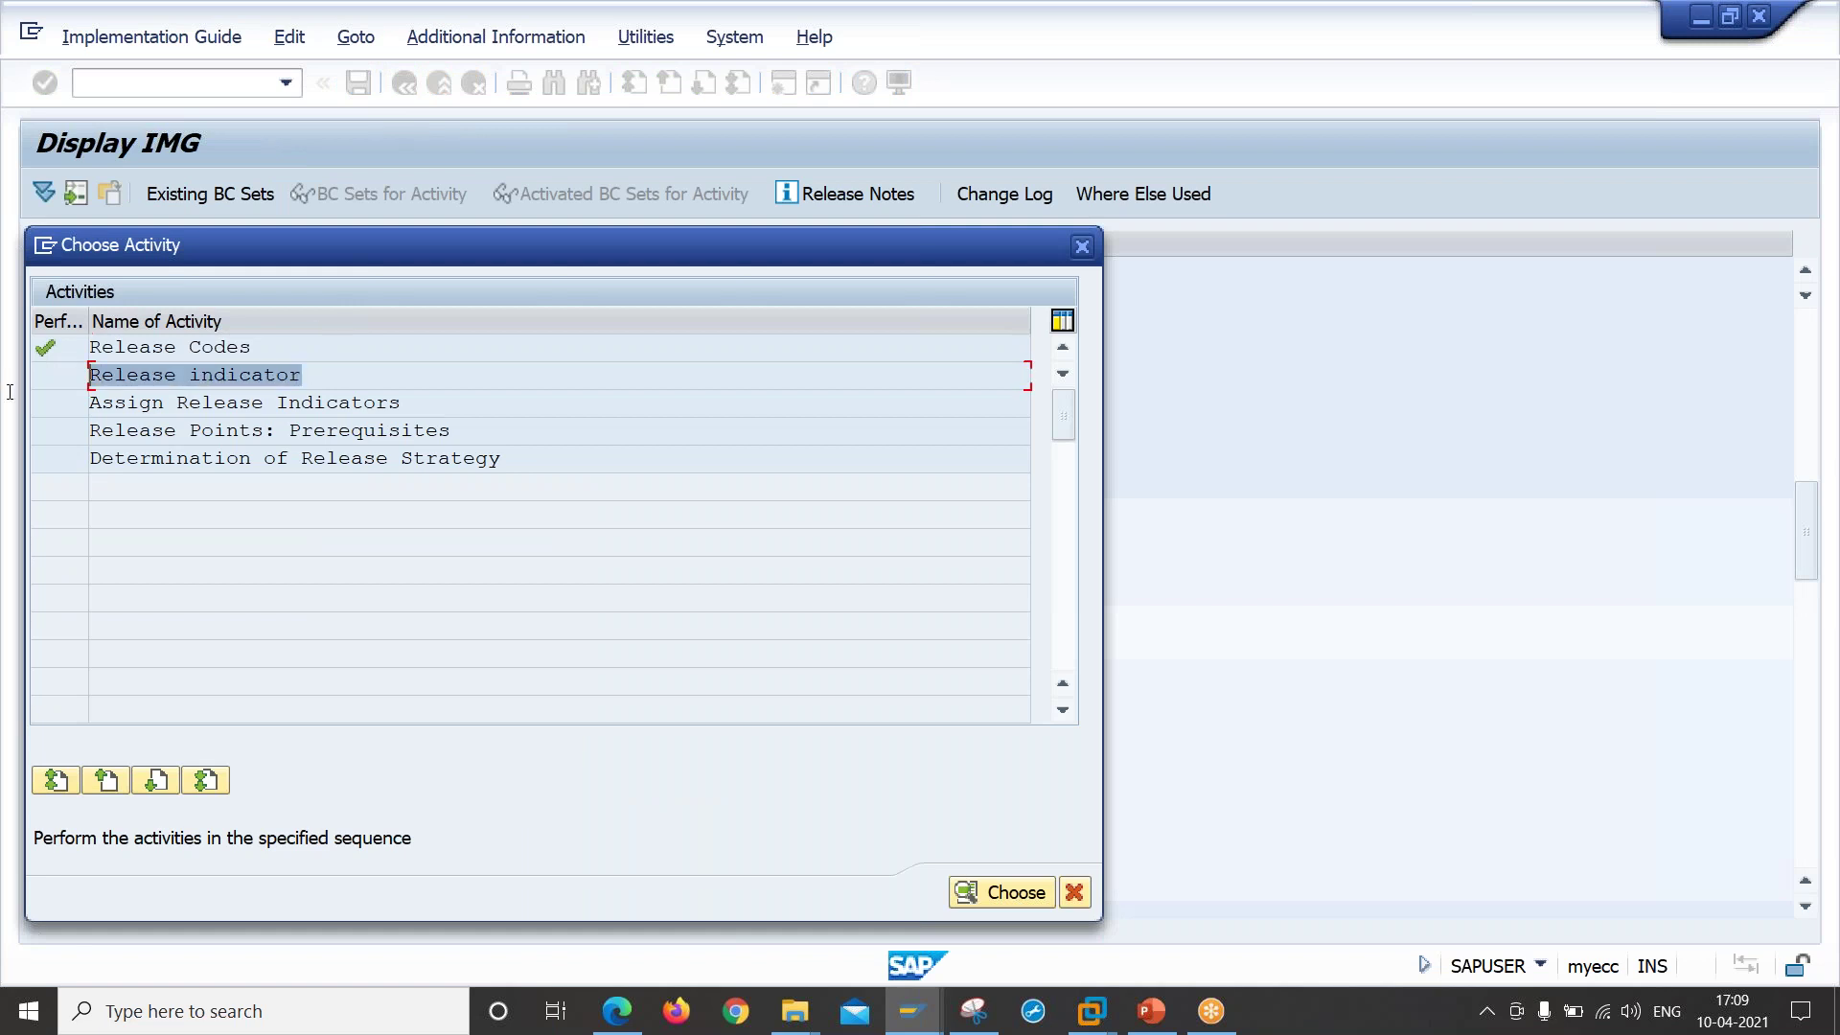
{"action": "double_click", "coordinate": [236, 374]}
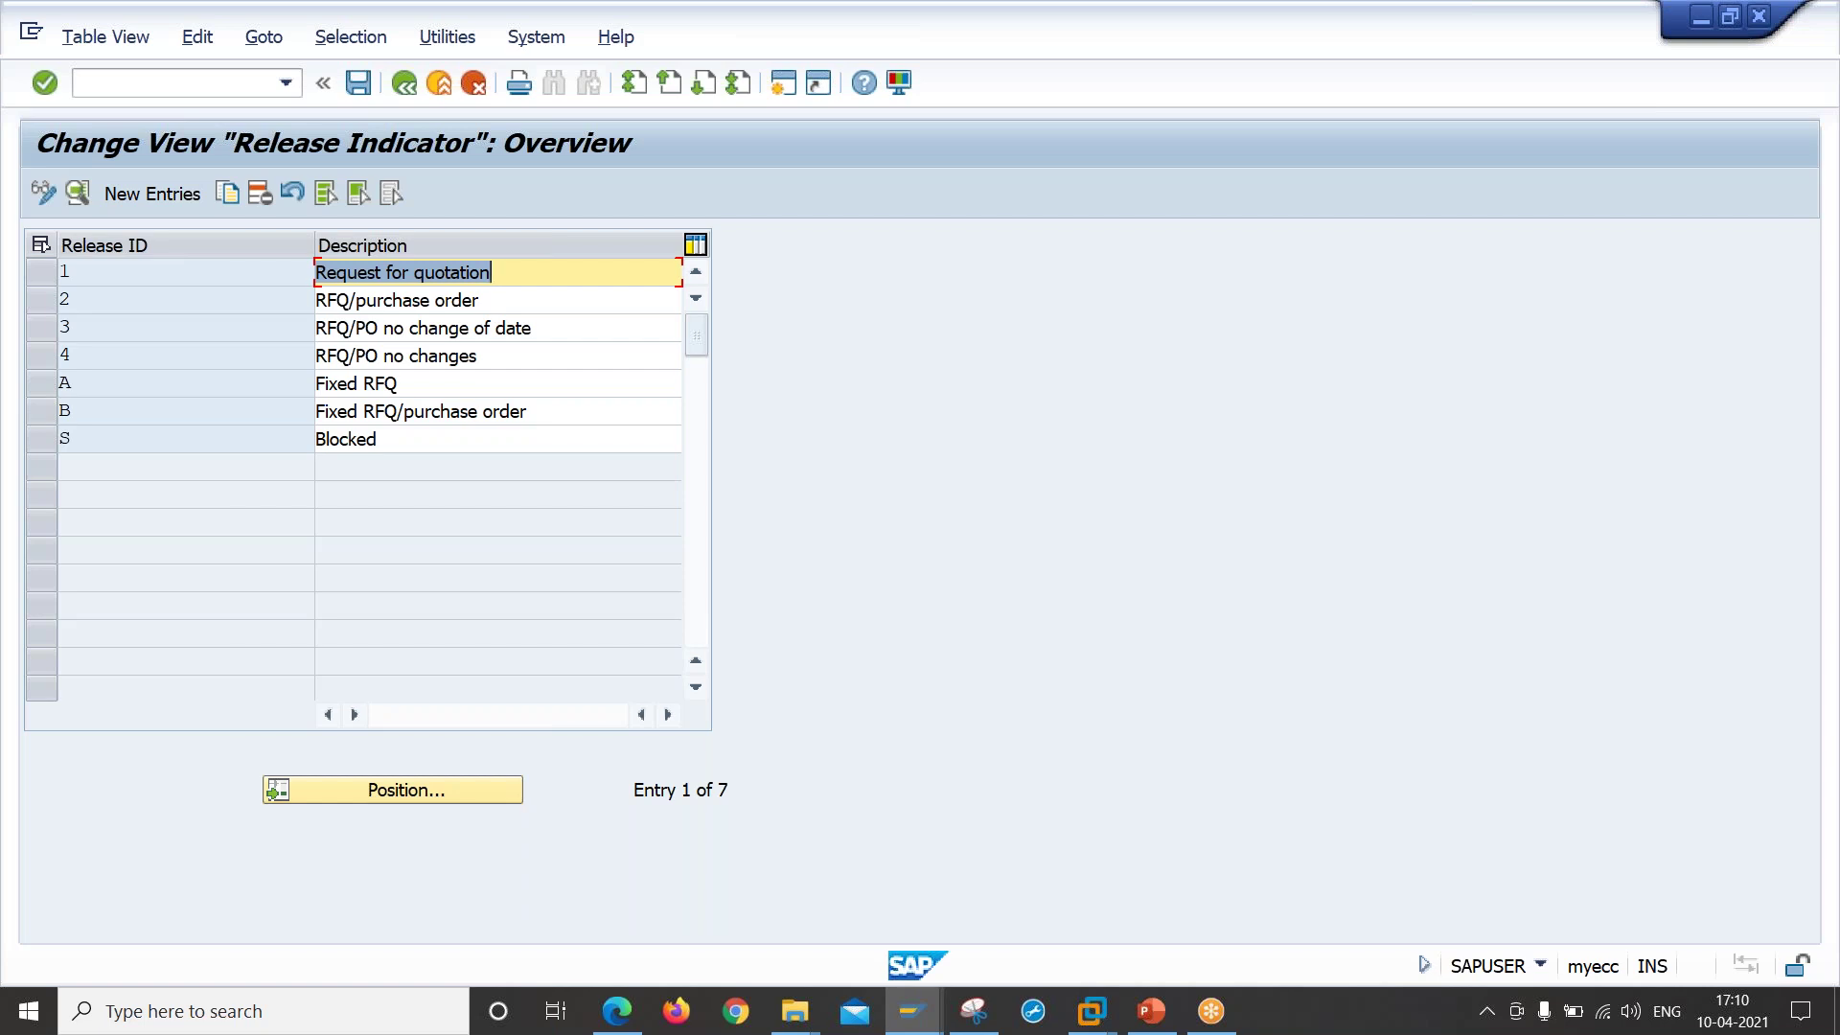
{"action": "left_click", "coordinate": [42, 300]}
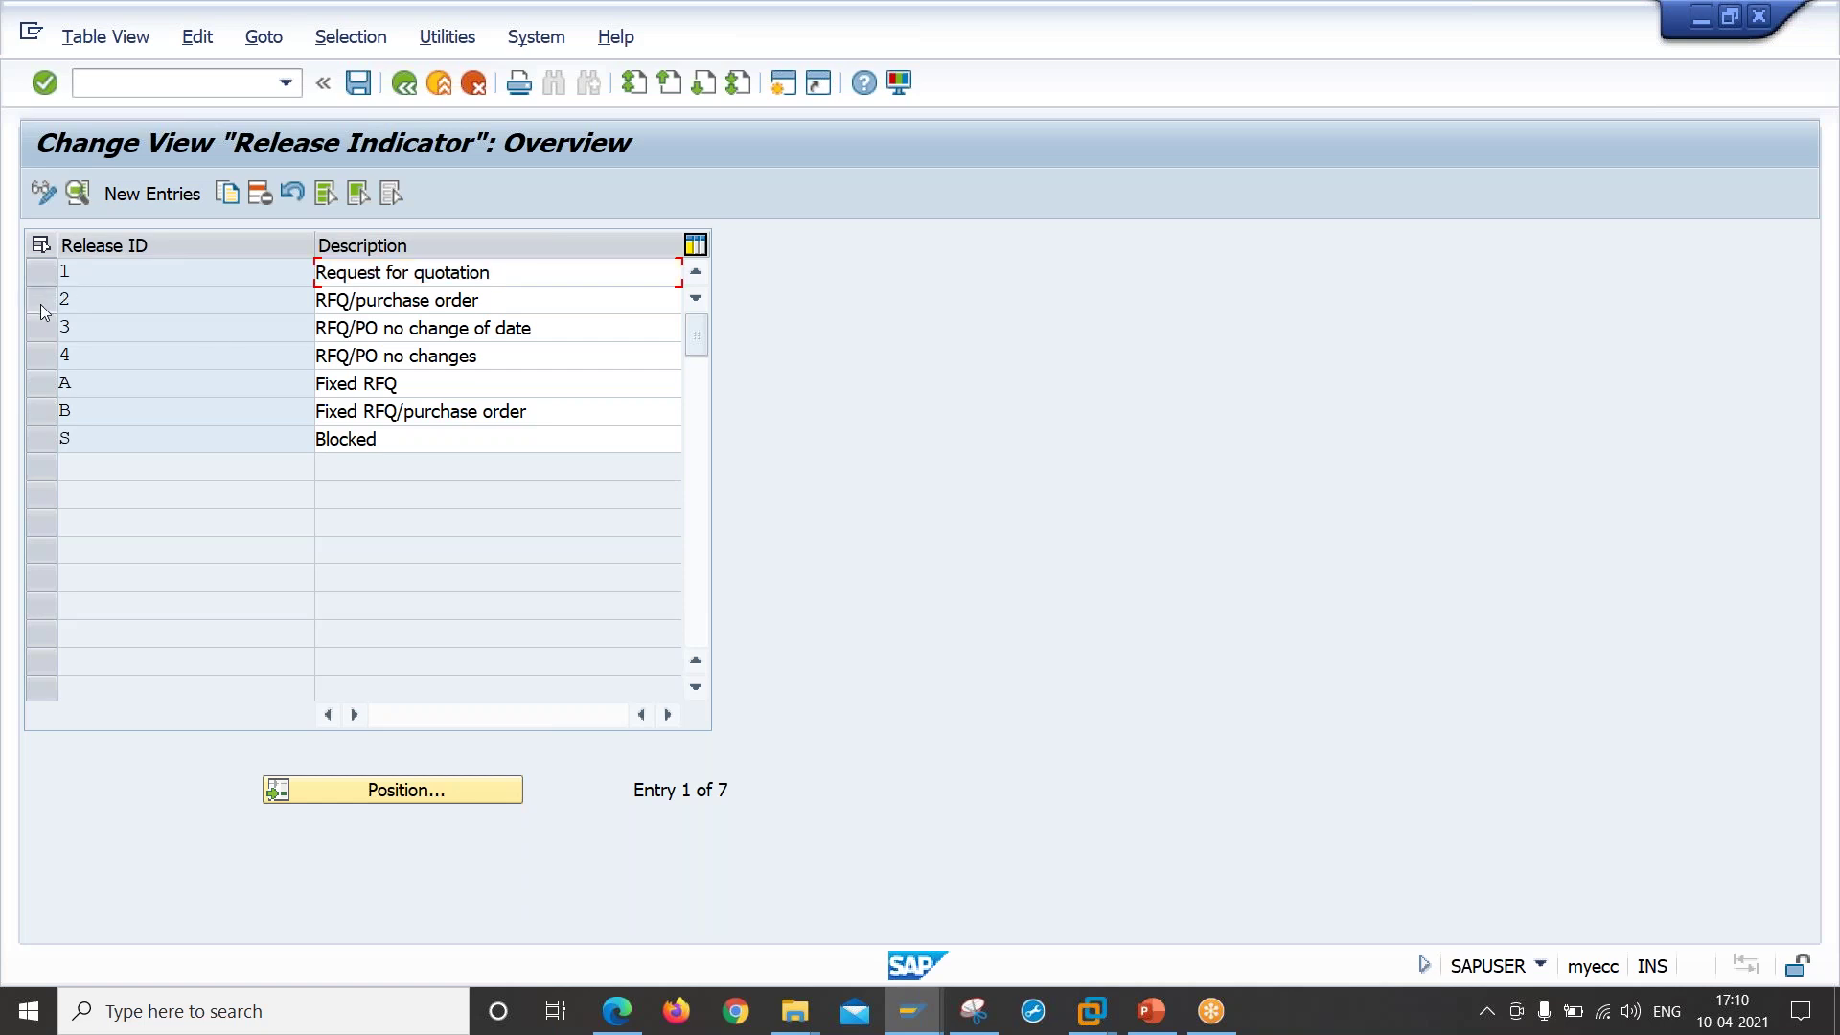
{"action": "double_click", "coordinate": [479, 298]}
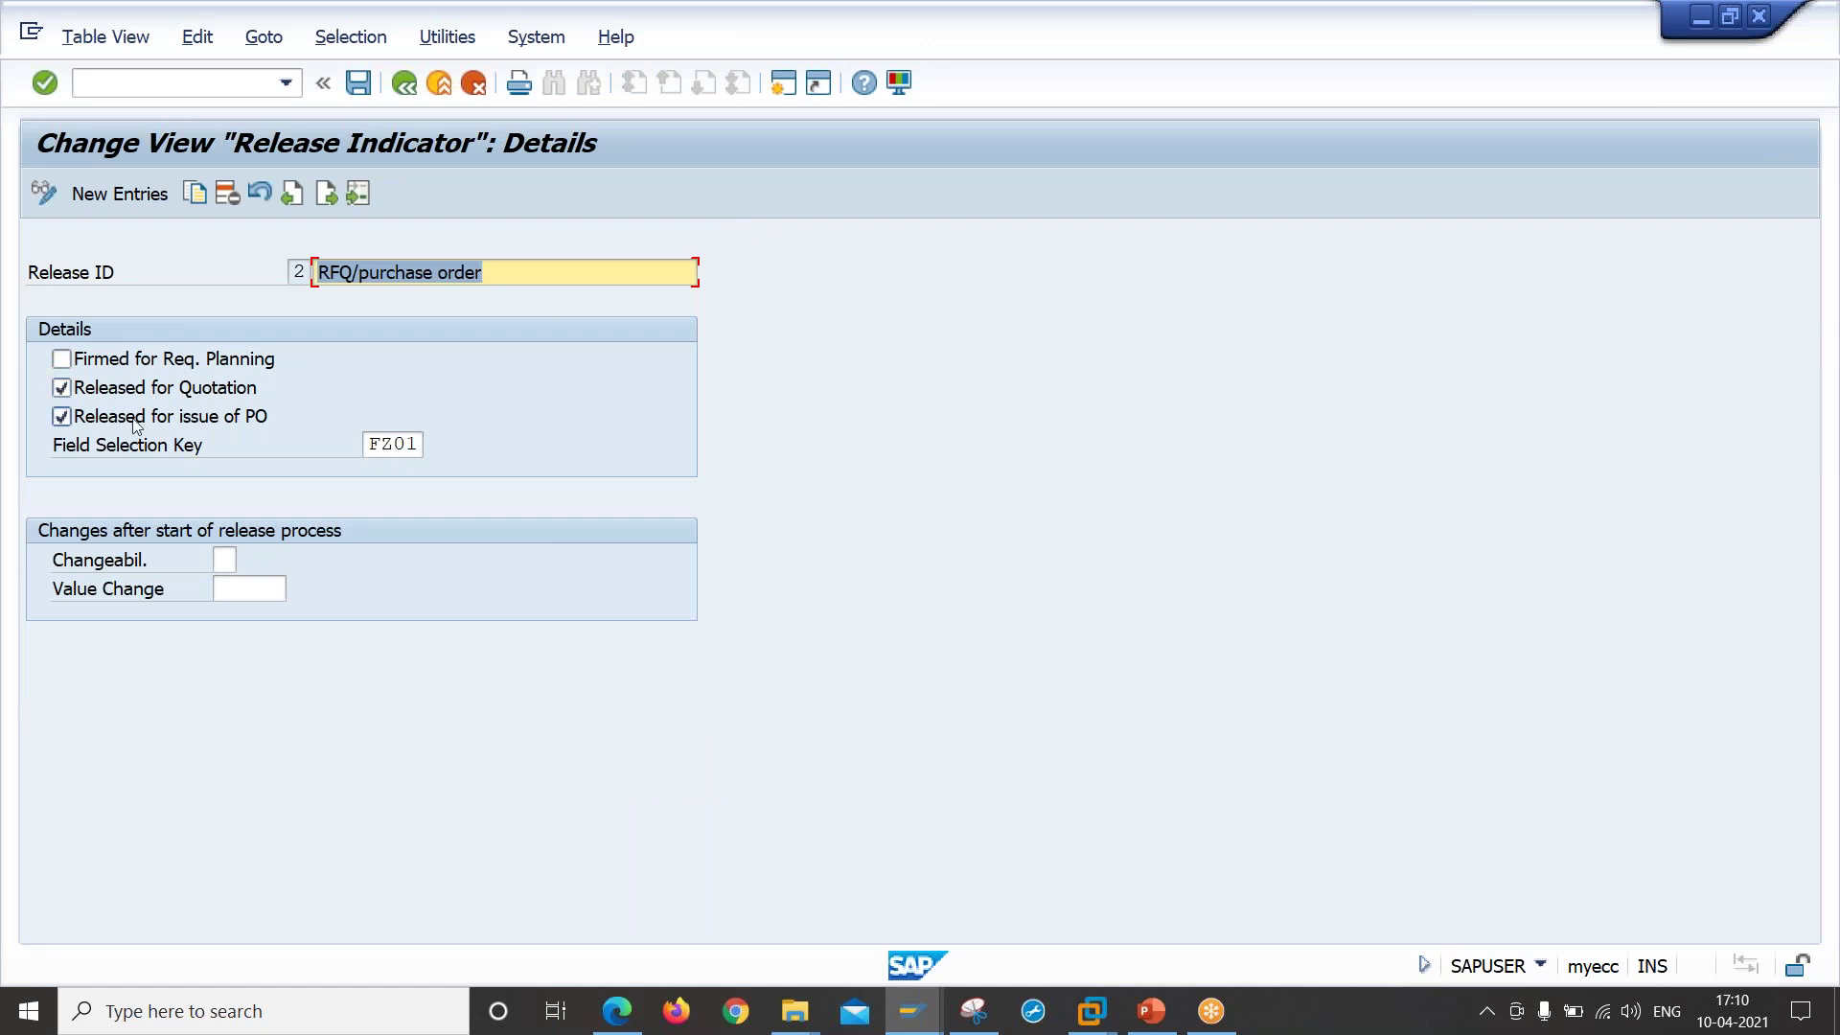
{"action": "left_click", "coordinate": [373, 446]}
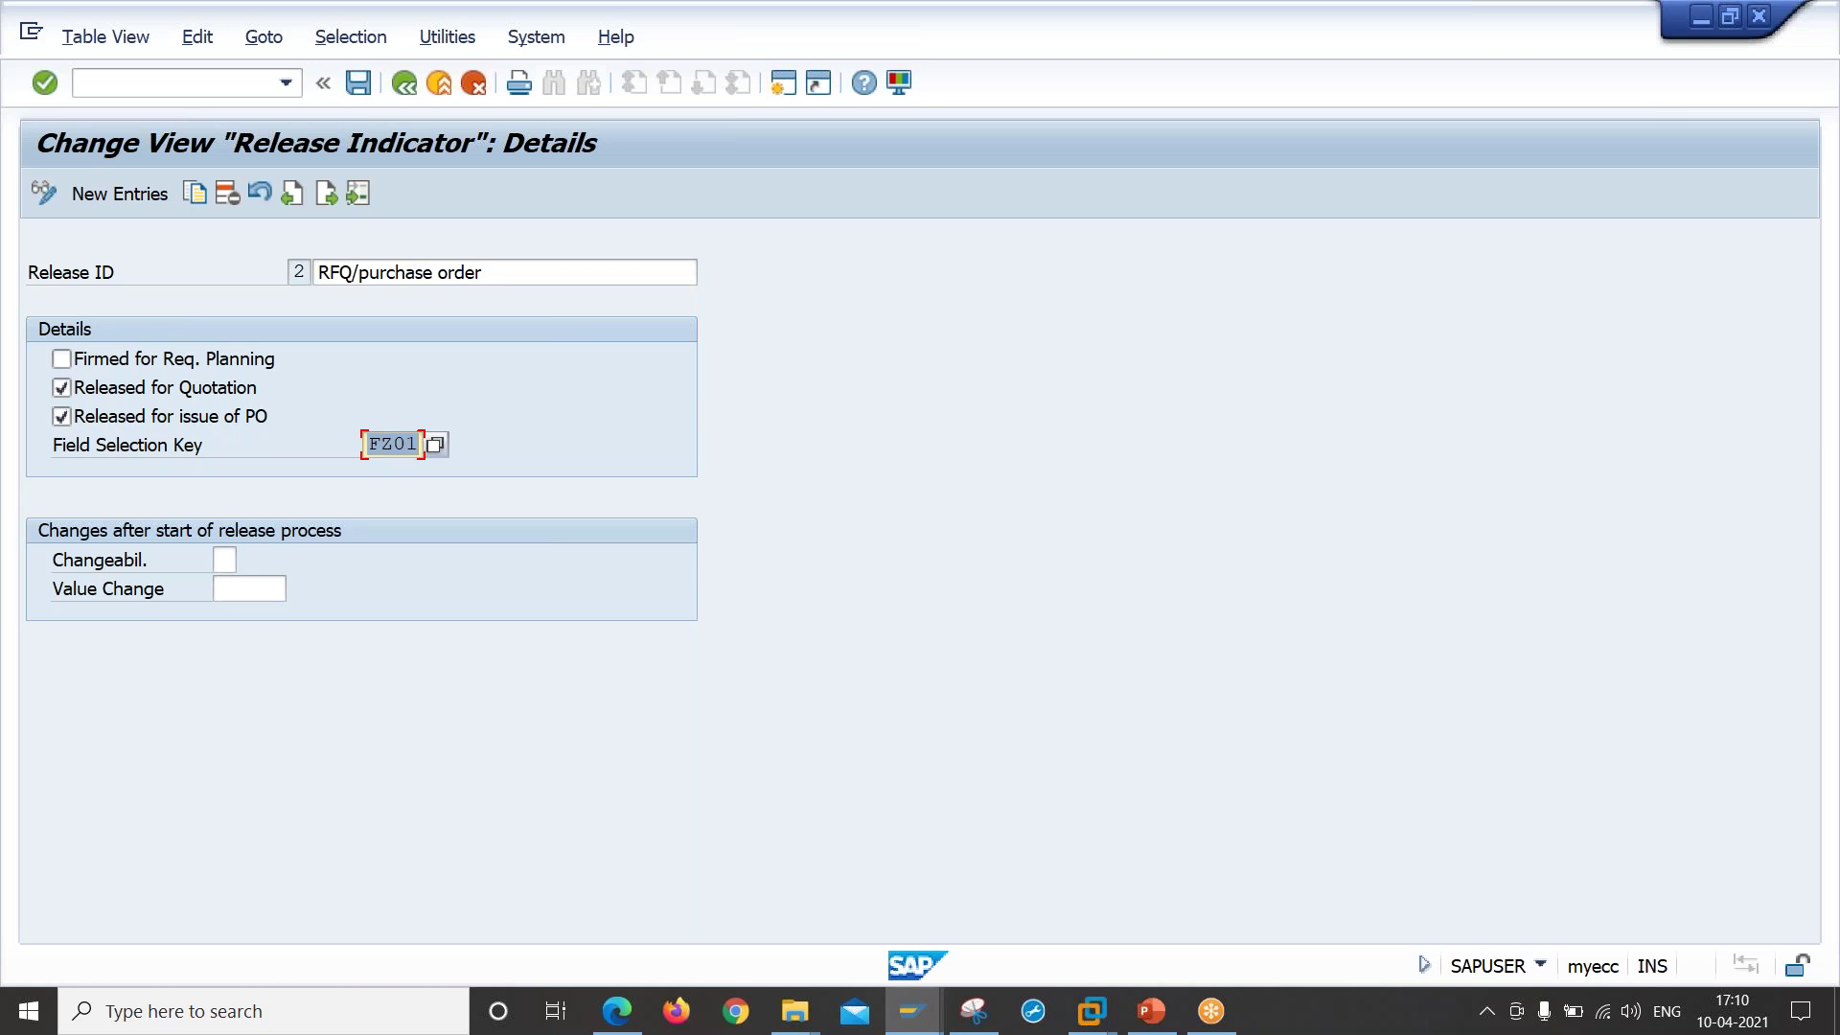
{"action": "left_click", "coordinate": [402, 88]}
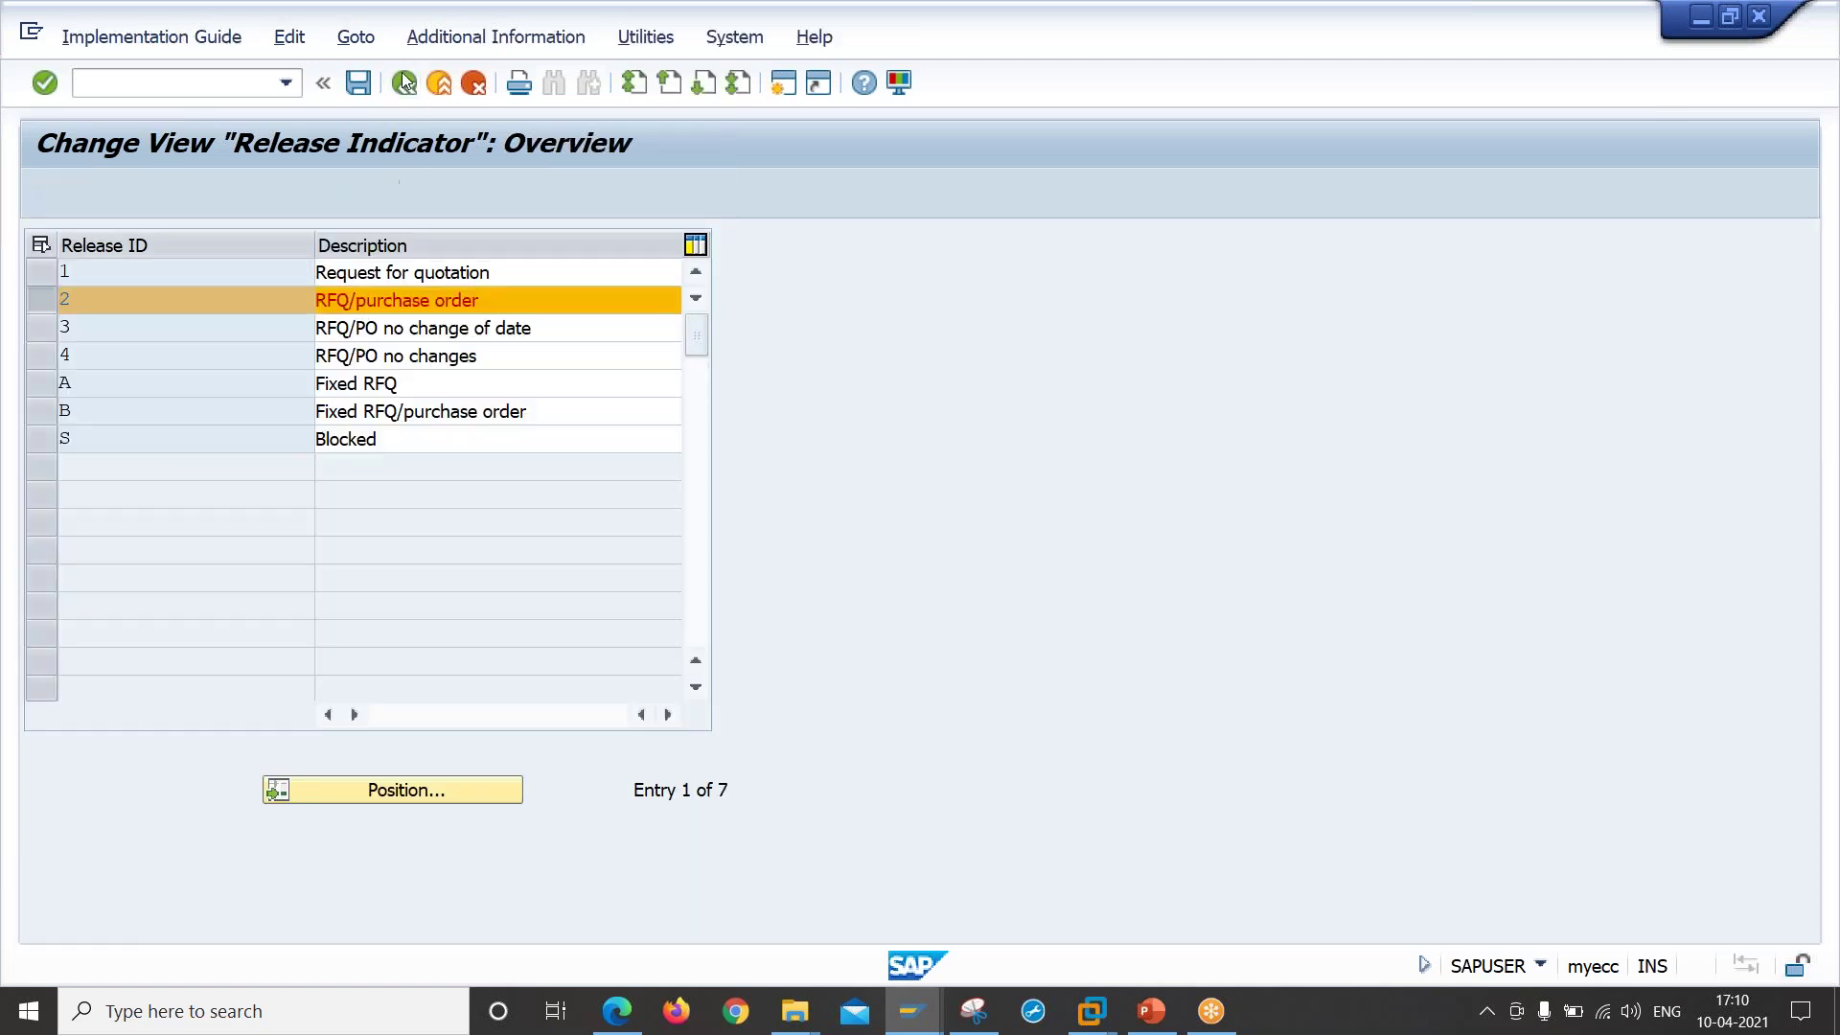
{"action": "left_click", "coordinate": [403, 83]}
Step: Open the Assign Release Indicators activity and examine the first strategy F1 entry's release code columns and release ID
{"action": "left_click_drag", "start_coordinate": [424, 403], "coordinate": [89, 407]}
{"action": "double_click", "coordinate": [224, 406]}
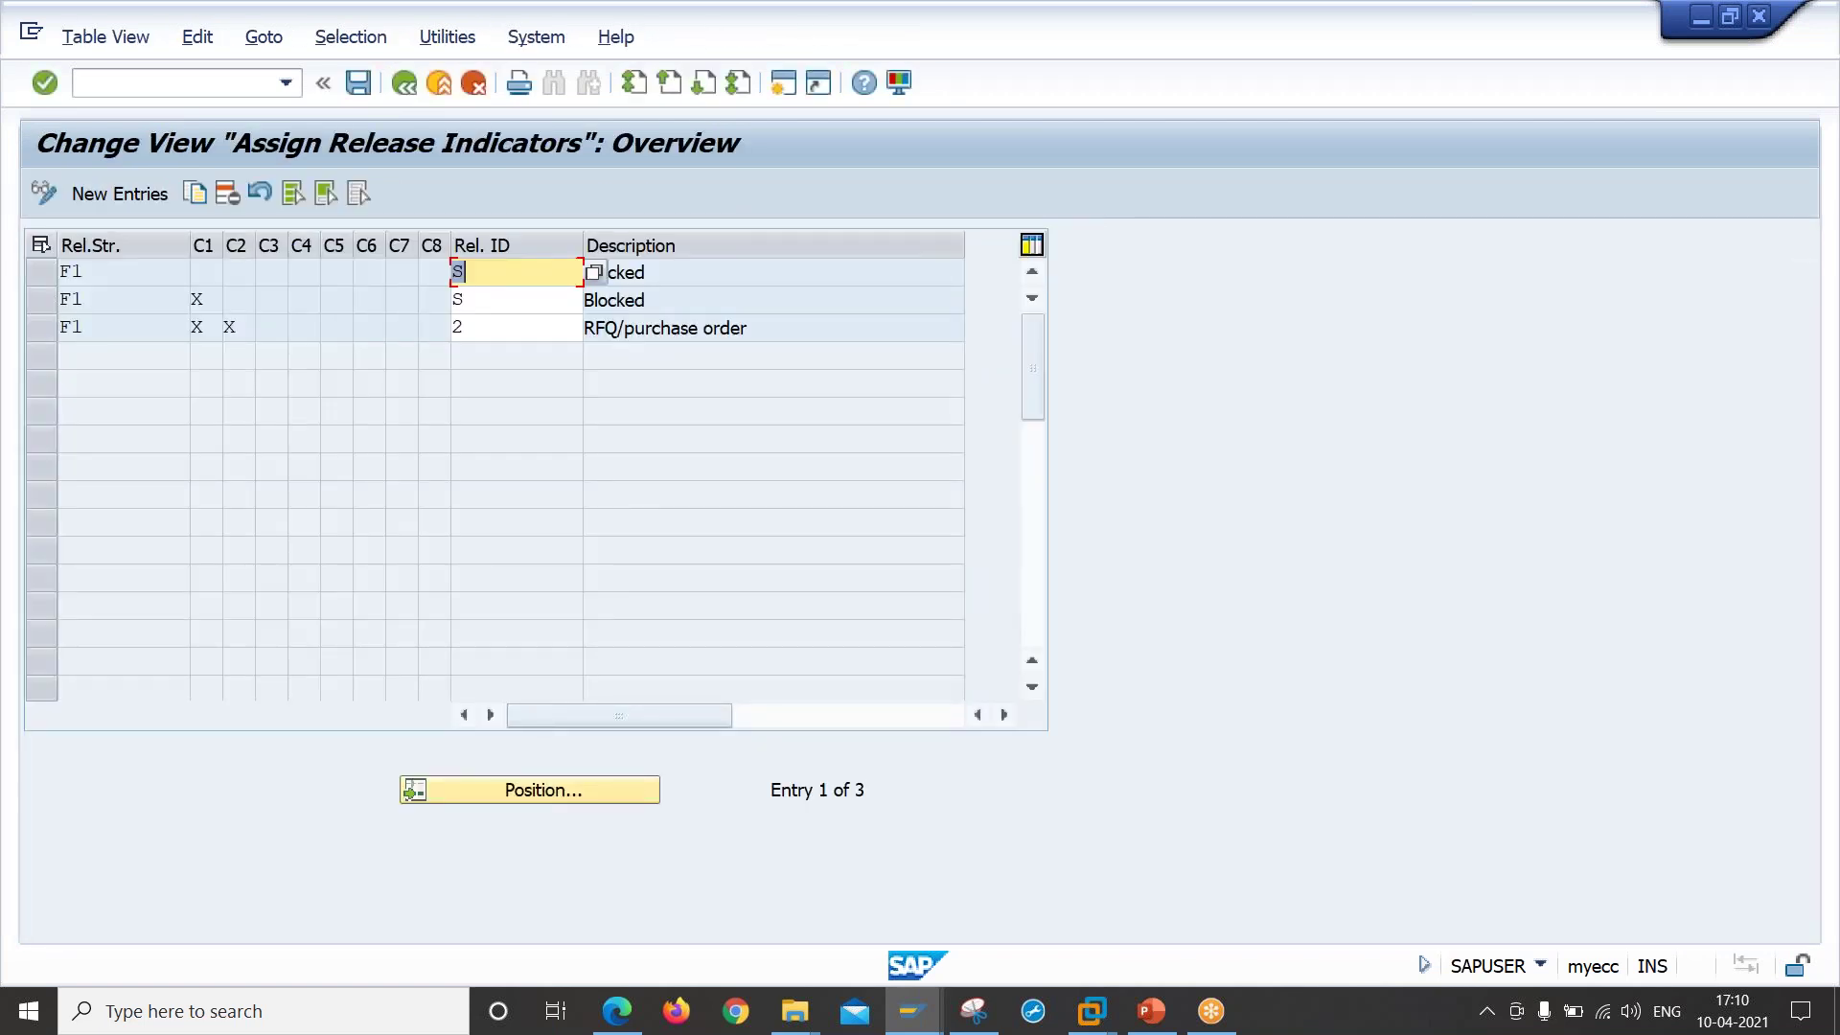
{"action": "left_click", "coordinate": [103, 274]}
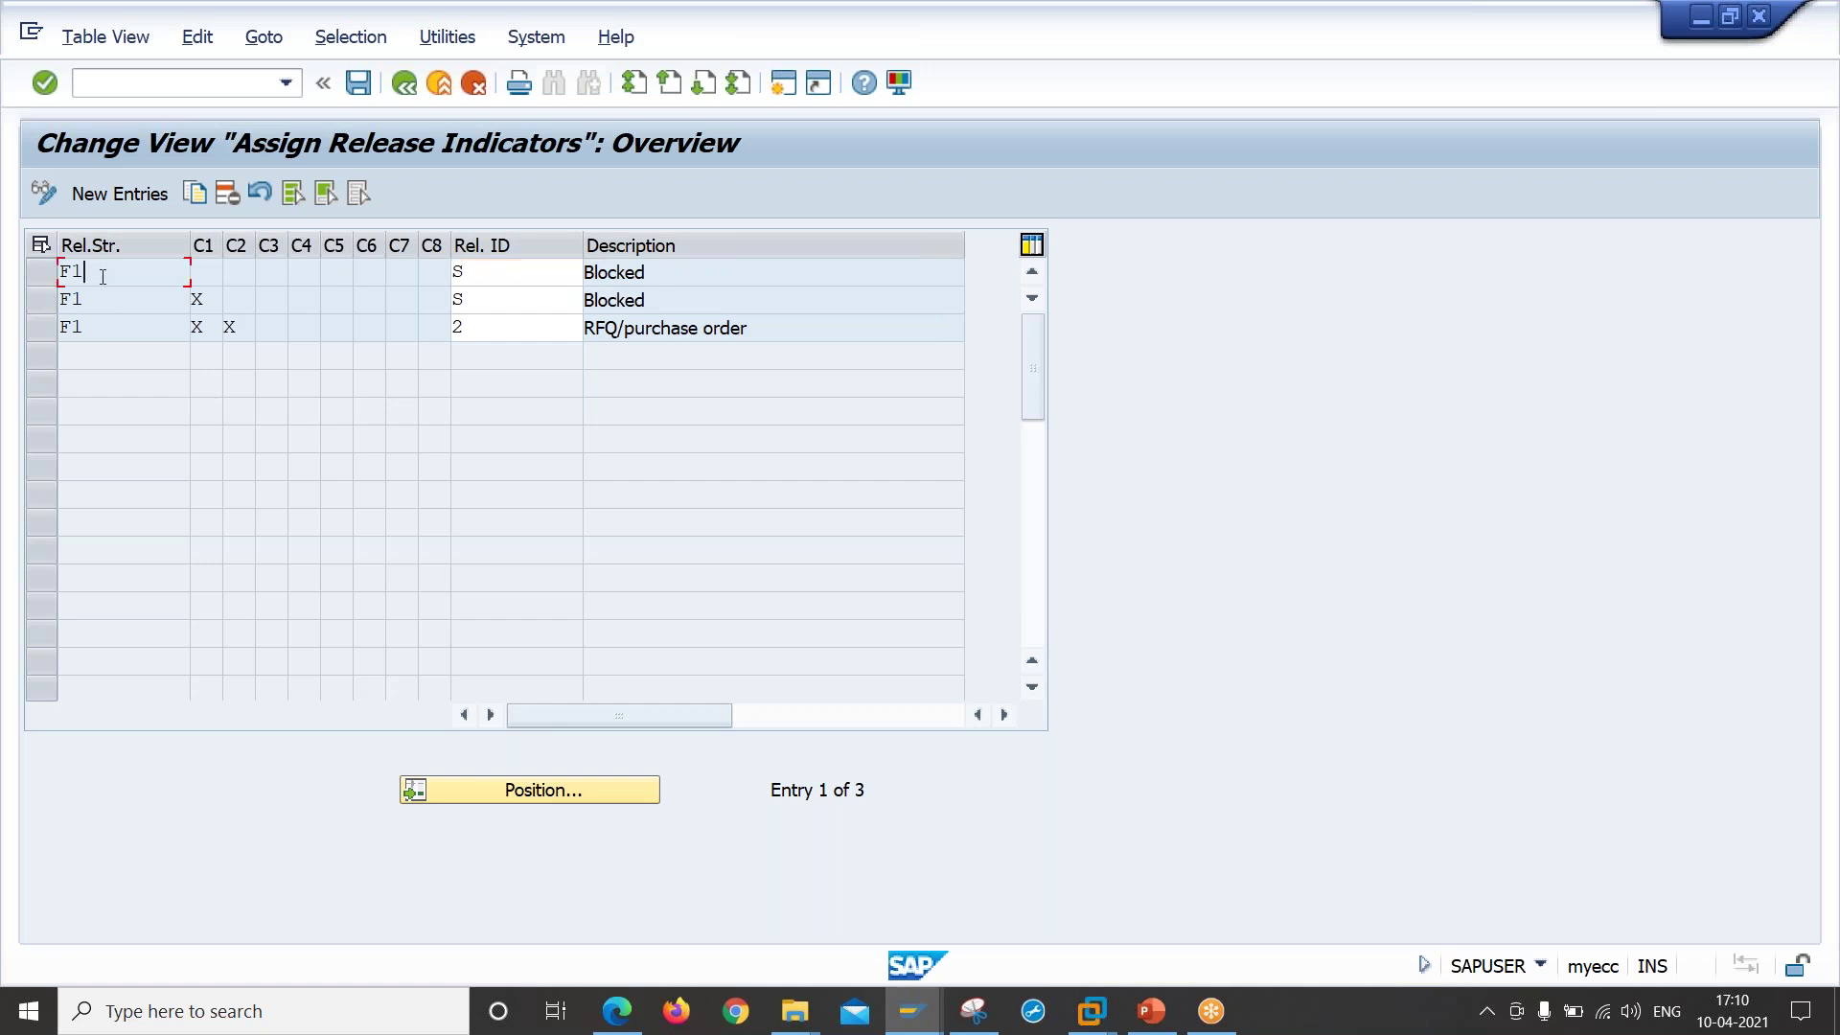
{"action": "left_click", "coordinate": [113, 327]}
{"action": "left_click", "coordinate": [117, 268]}
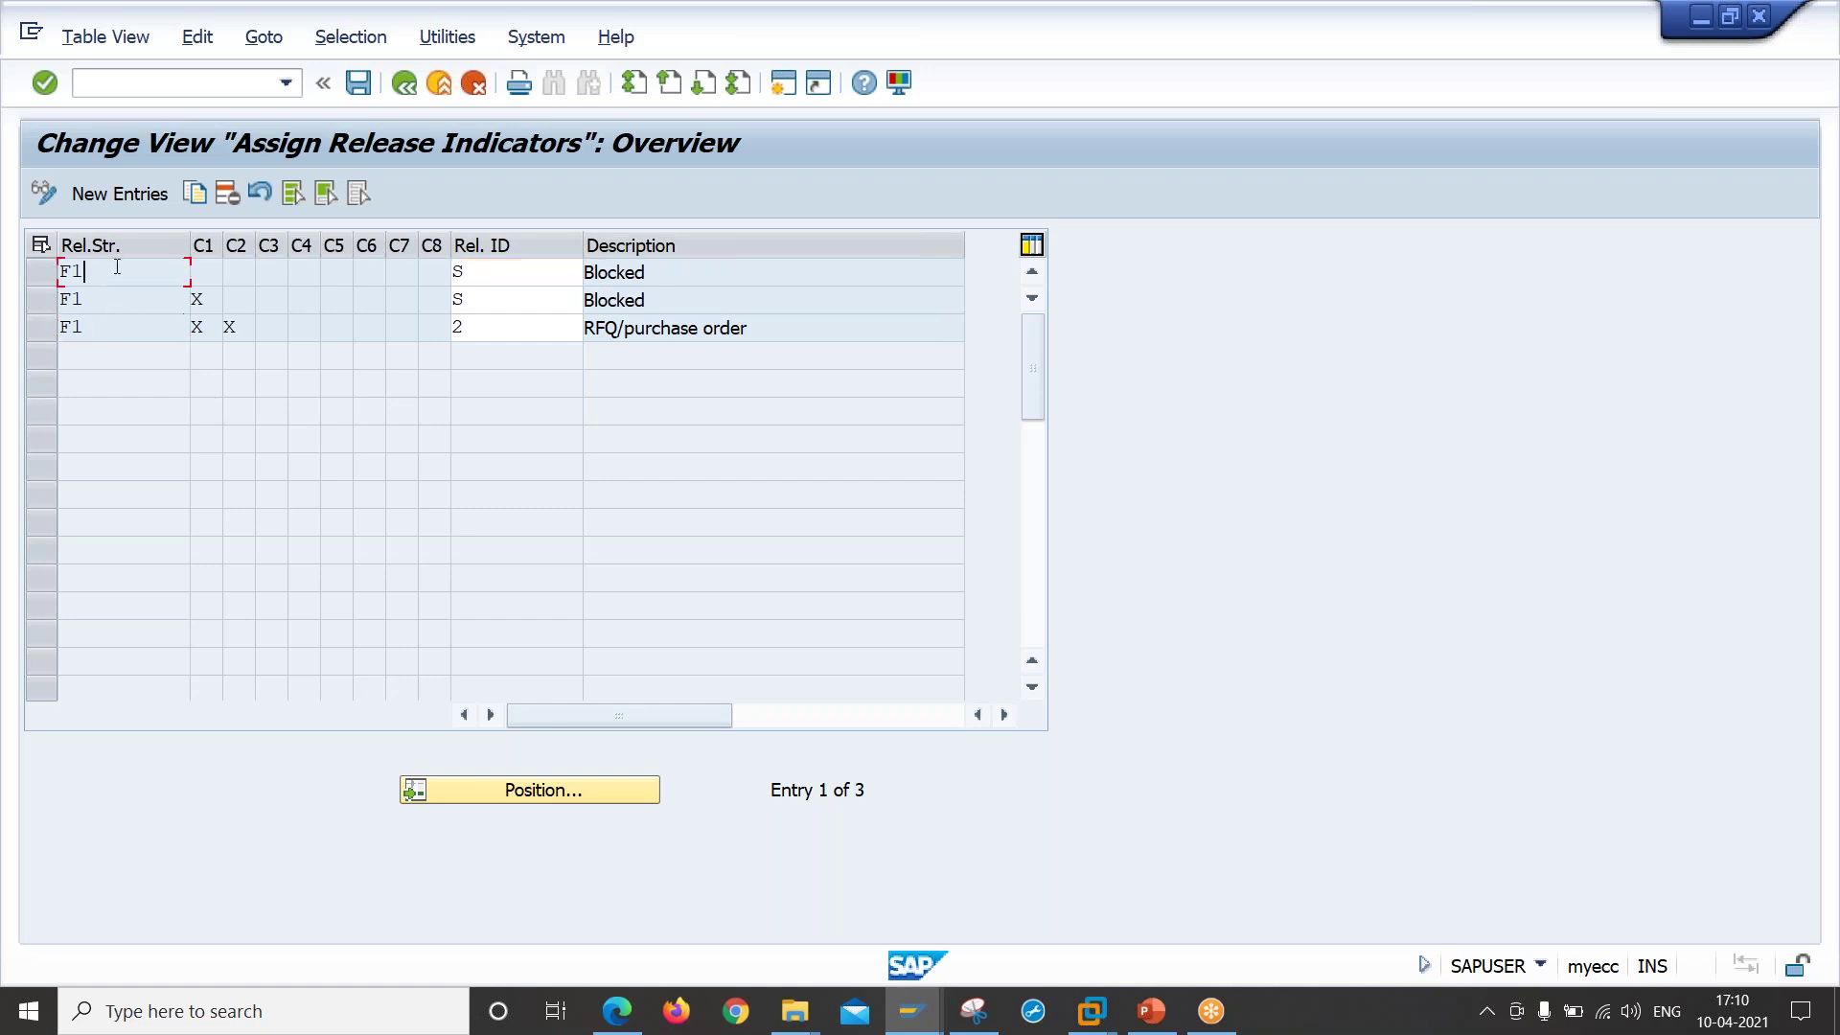
{"action": "left_click", "coordinate": [208, 273]}
{"action": "left_click", "coordinate": [129, 280]}
{"action": "left_click", "coordinate": [207, 280]}
{"action": "left_click", "coordinate": [264, 274]}
{"action": "left_click", "coordinate": [212, 276]}
{"action": "left_click", "coordinate": [485, 276]}
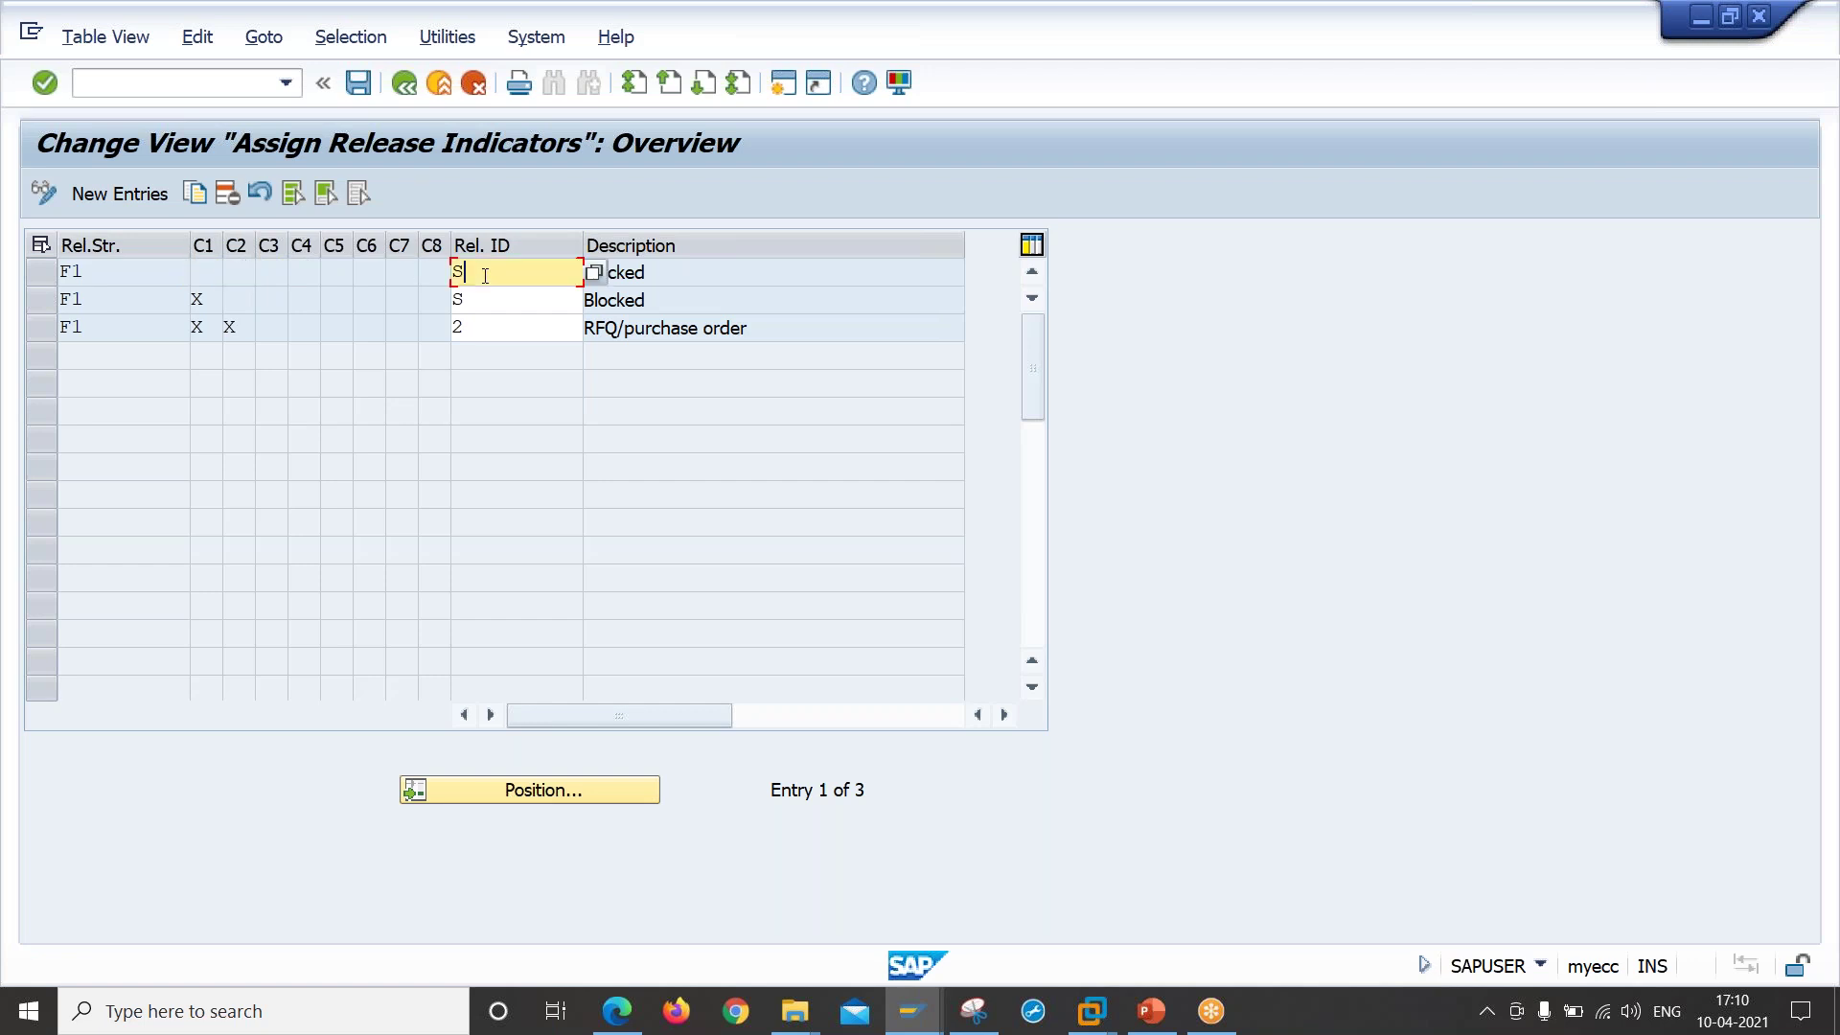
Step: Examine the release code marks and release IDs of the second and third F1 entries, and return to the activity list
{"action": "left_click", "coordinate": [217, 303]}
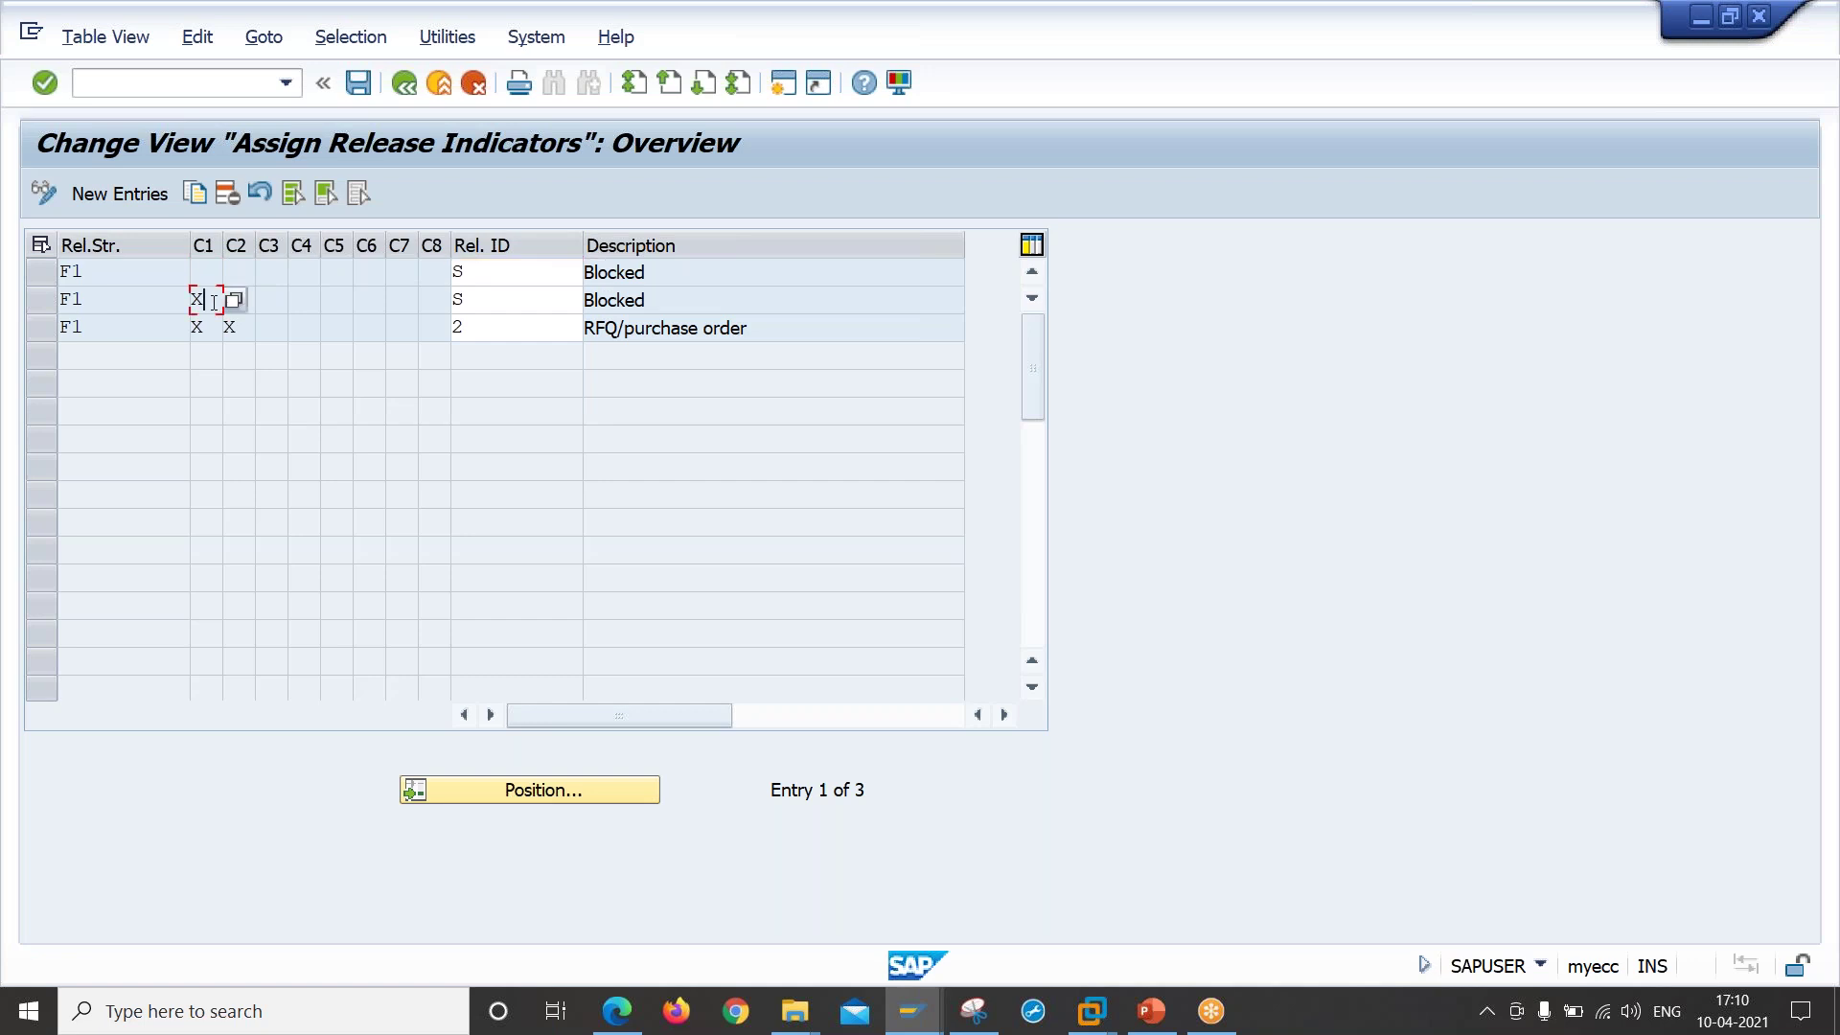
{"action": "left_click", "coordinate": [512, 305]}
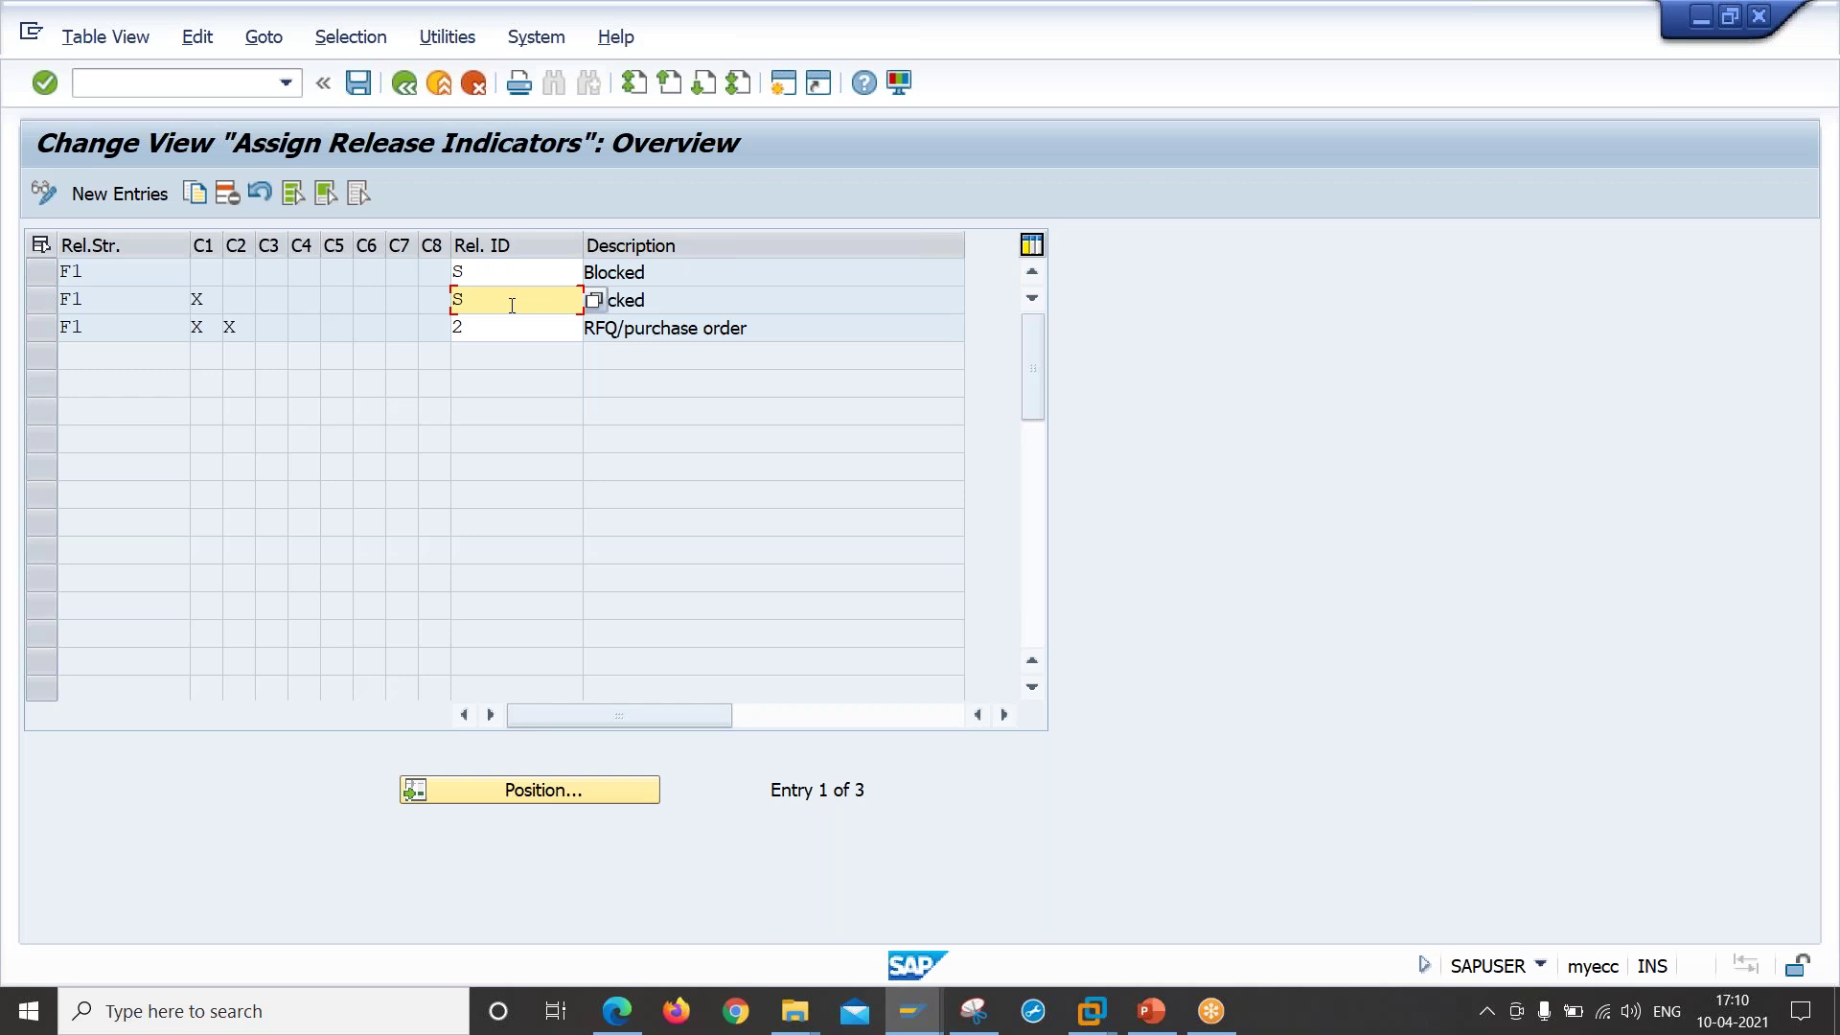
{"action": "left_click", "coordinate": [217, 330]}
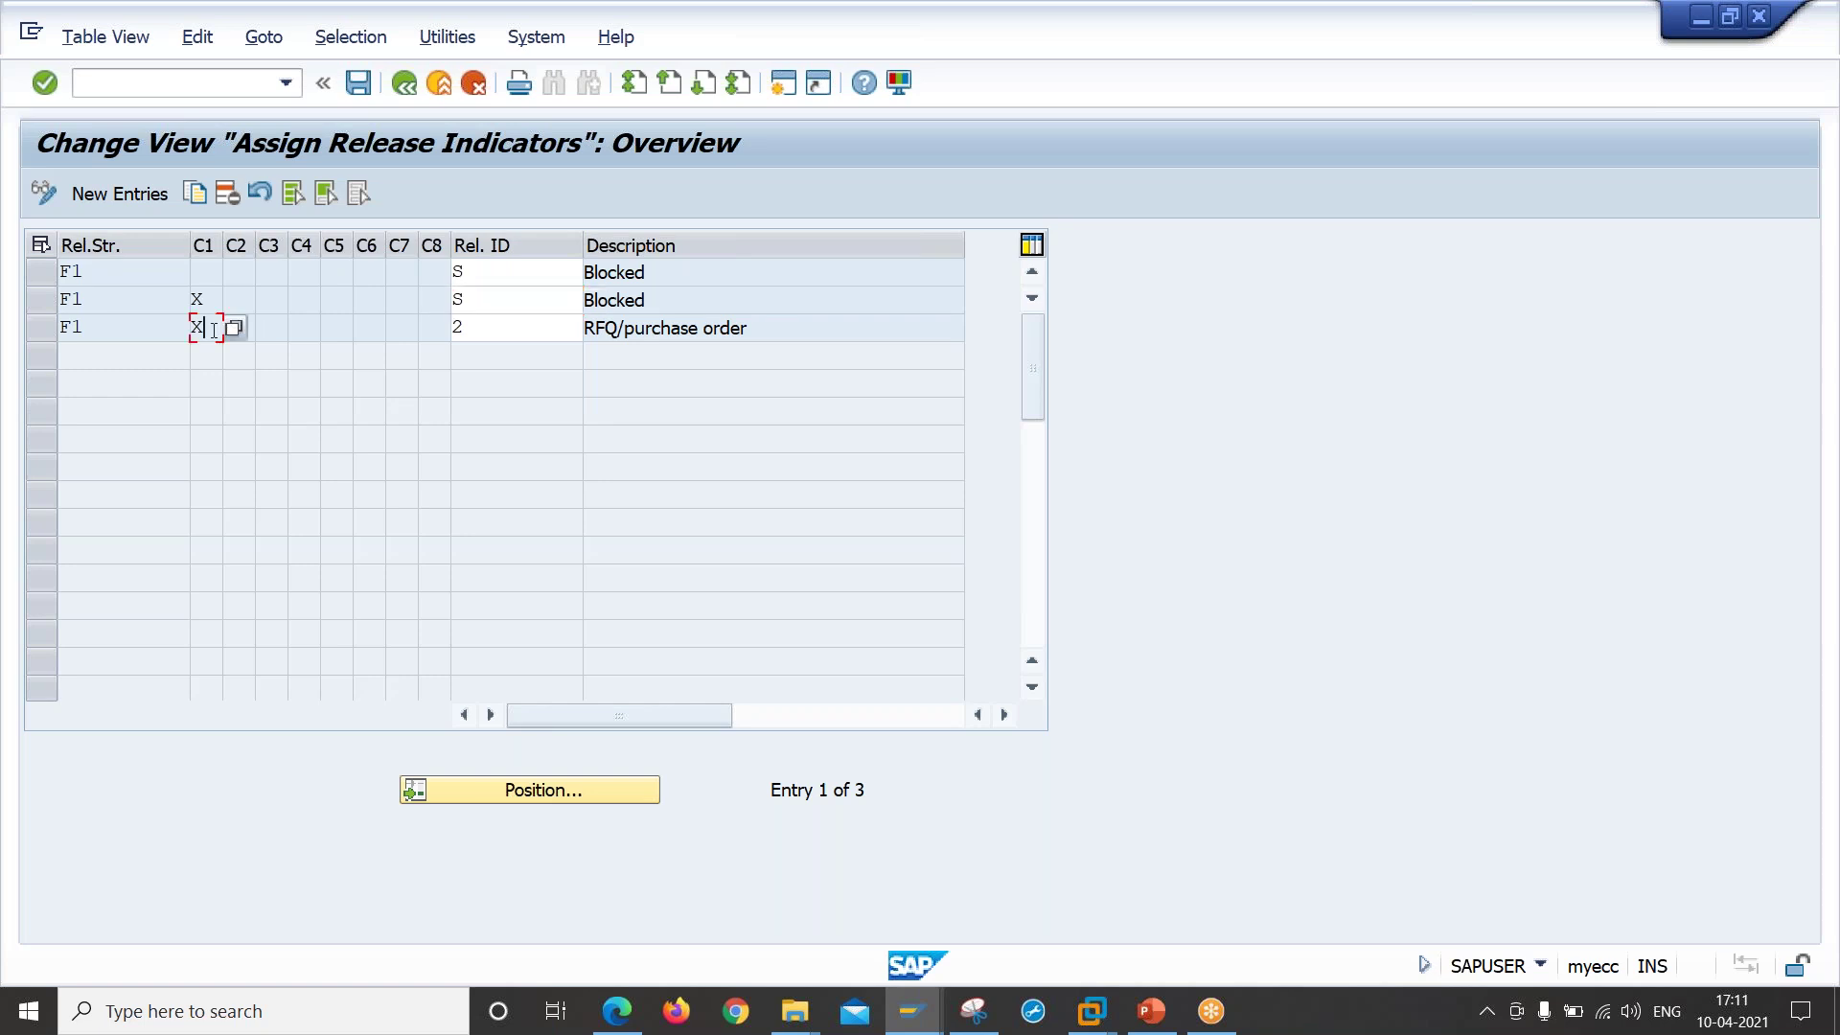
{"action": "left_click", "coordinate": [240, 327]}
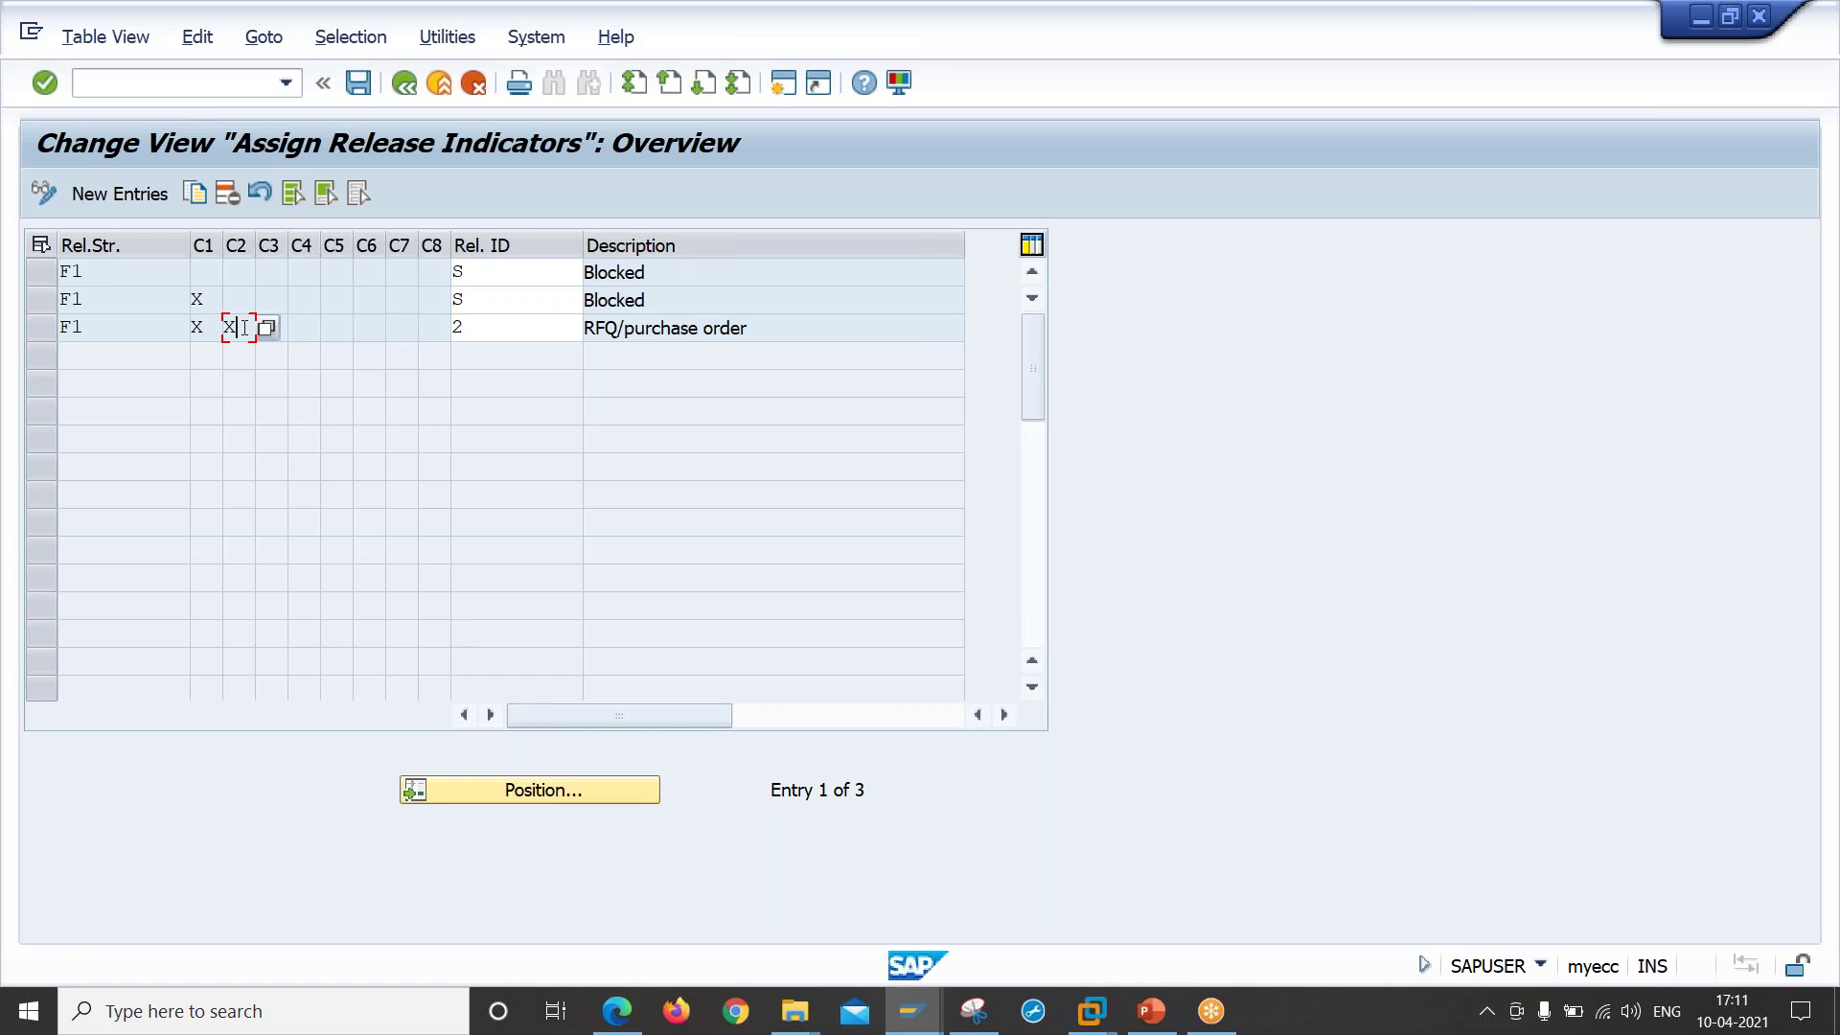
{"action": "left_click", "coordinate": [512, 326]}
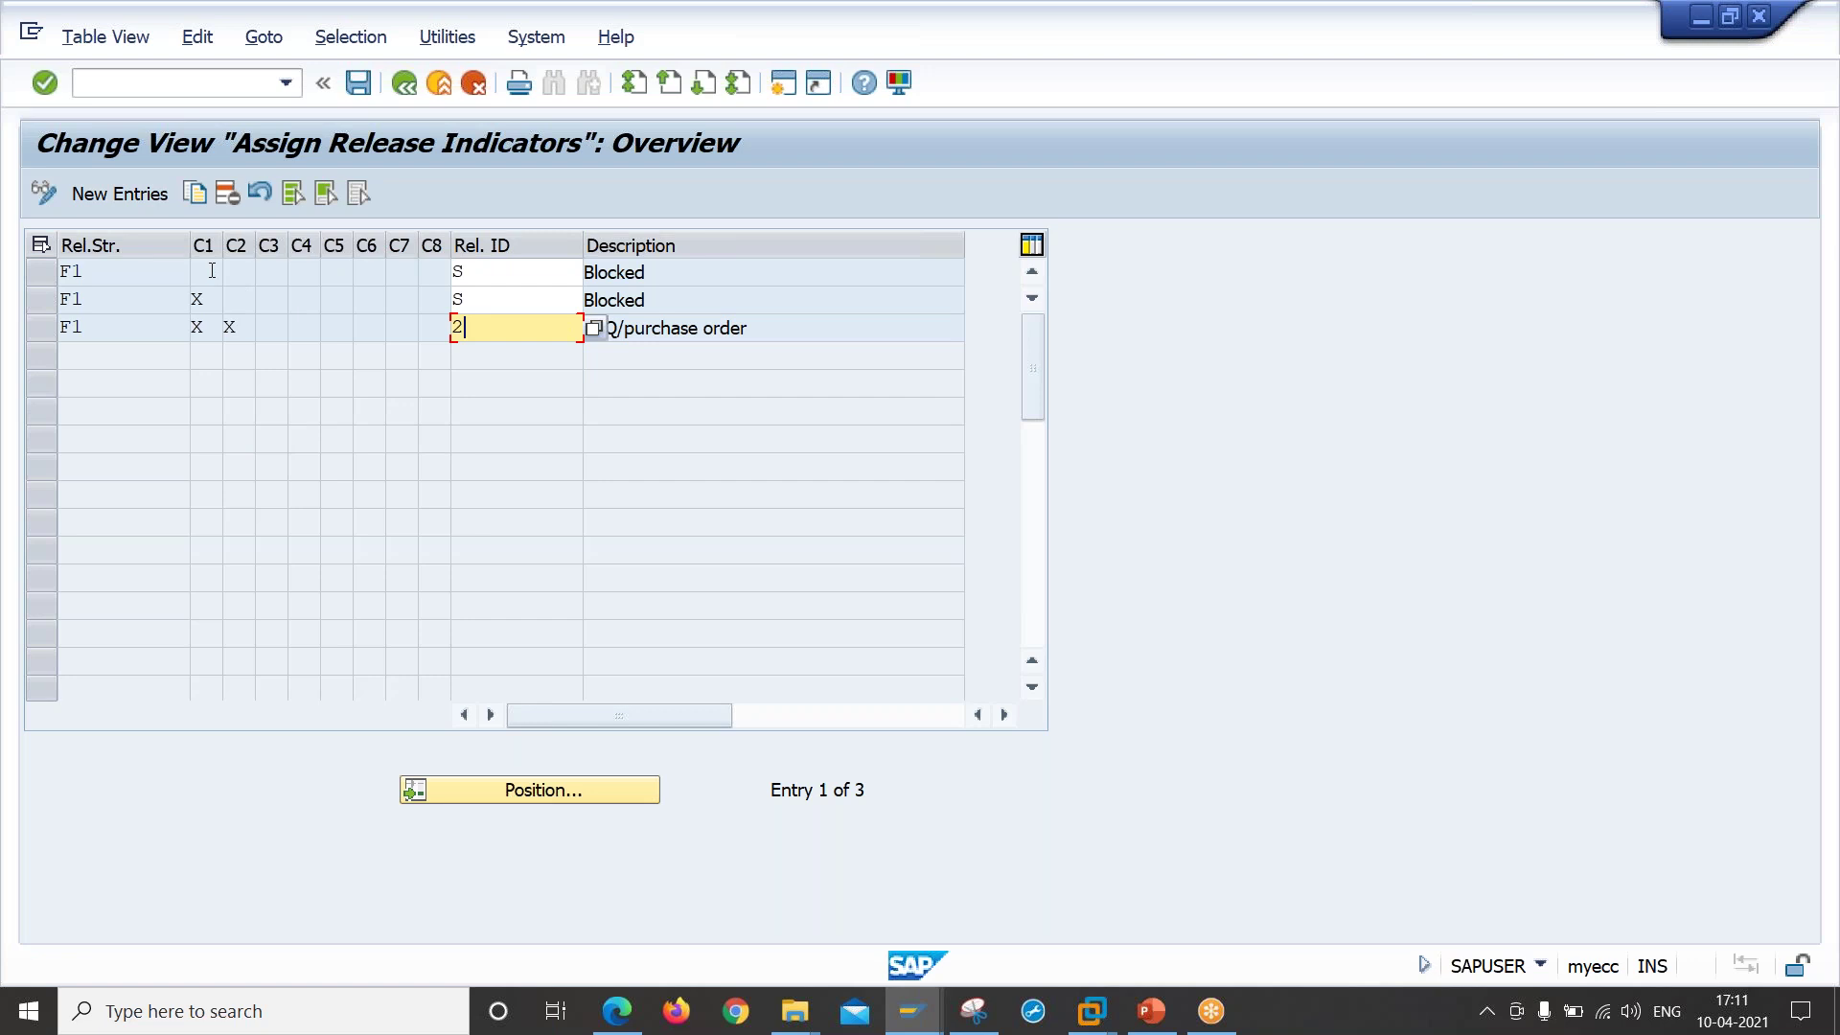
{"action": "left_click", "coordinate": [482, 304]}
{"action": "left_click", "coordinate": [482, 325]}
{"action": "left_click", "coordinate": [403, 83]}
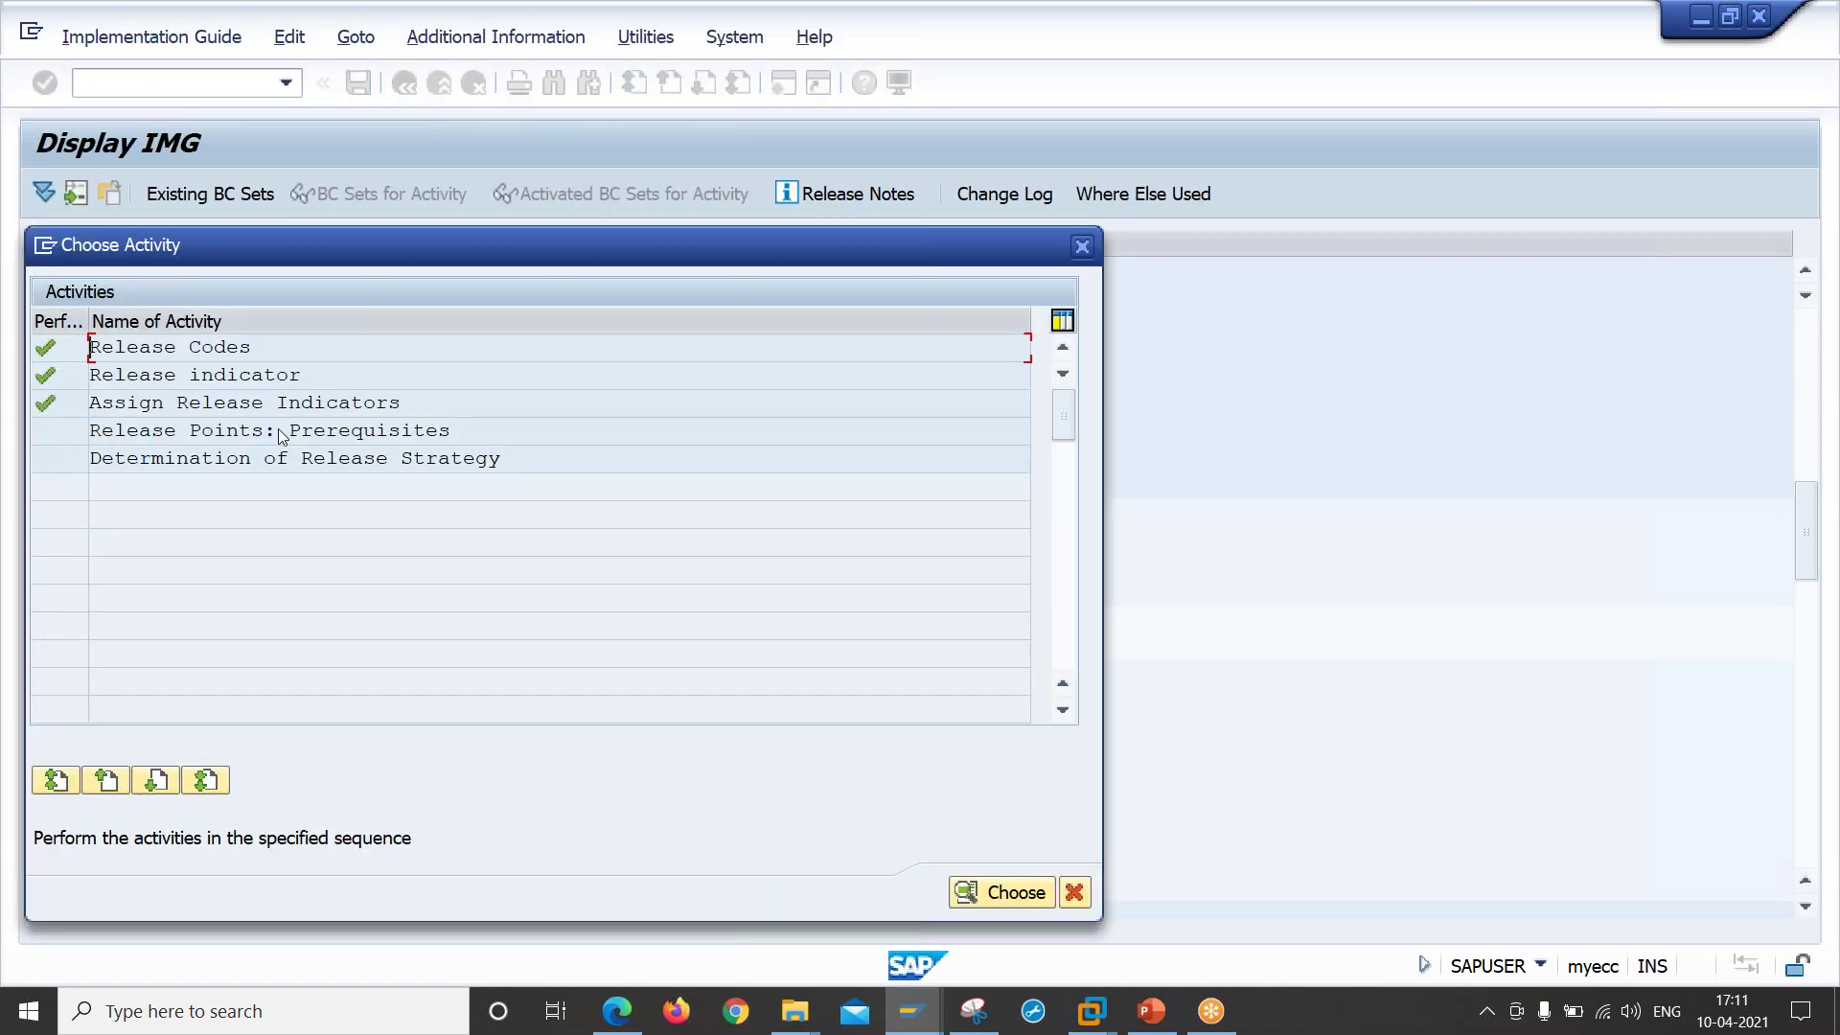
Step: Open Release Points: Prerequisites and check the possible C1 indicators for the Head of the Dept. release code
{"action": "left_click_drag", "start_coordinate": [451, 432], "coordinate": [63, 442]}
{"action": "double_click", "coordinate": [273, 439]}
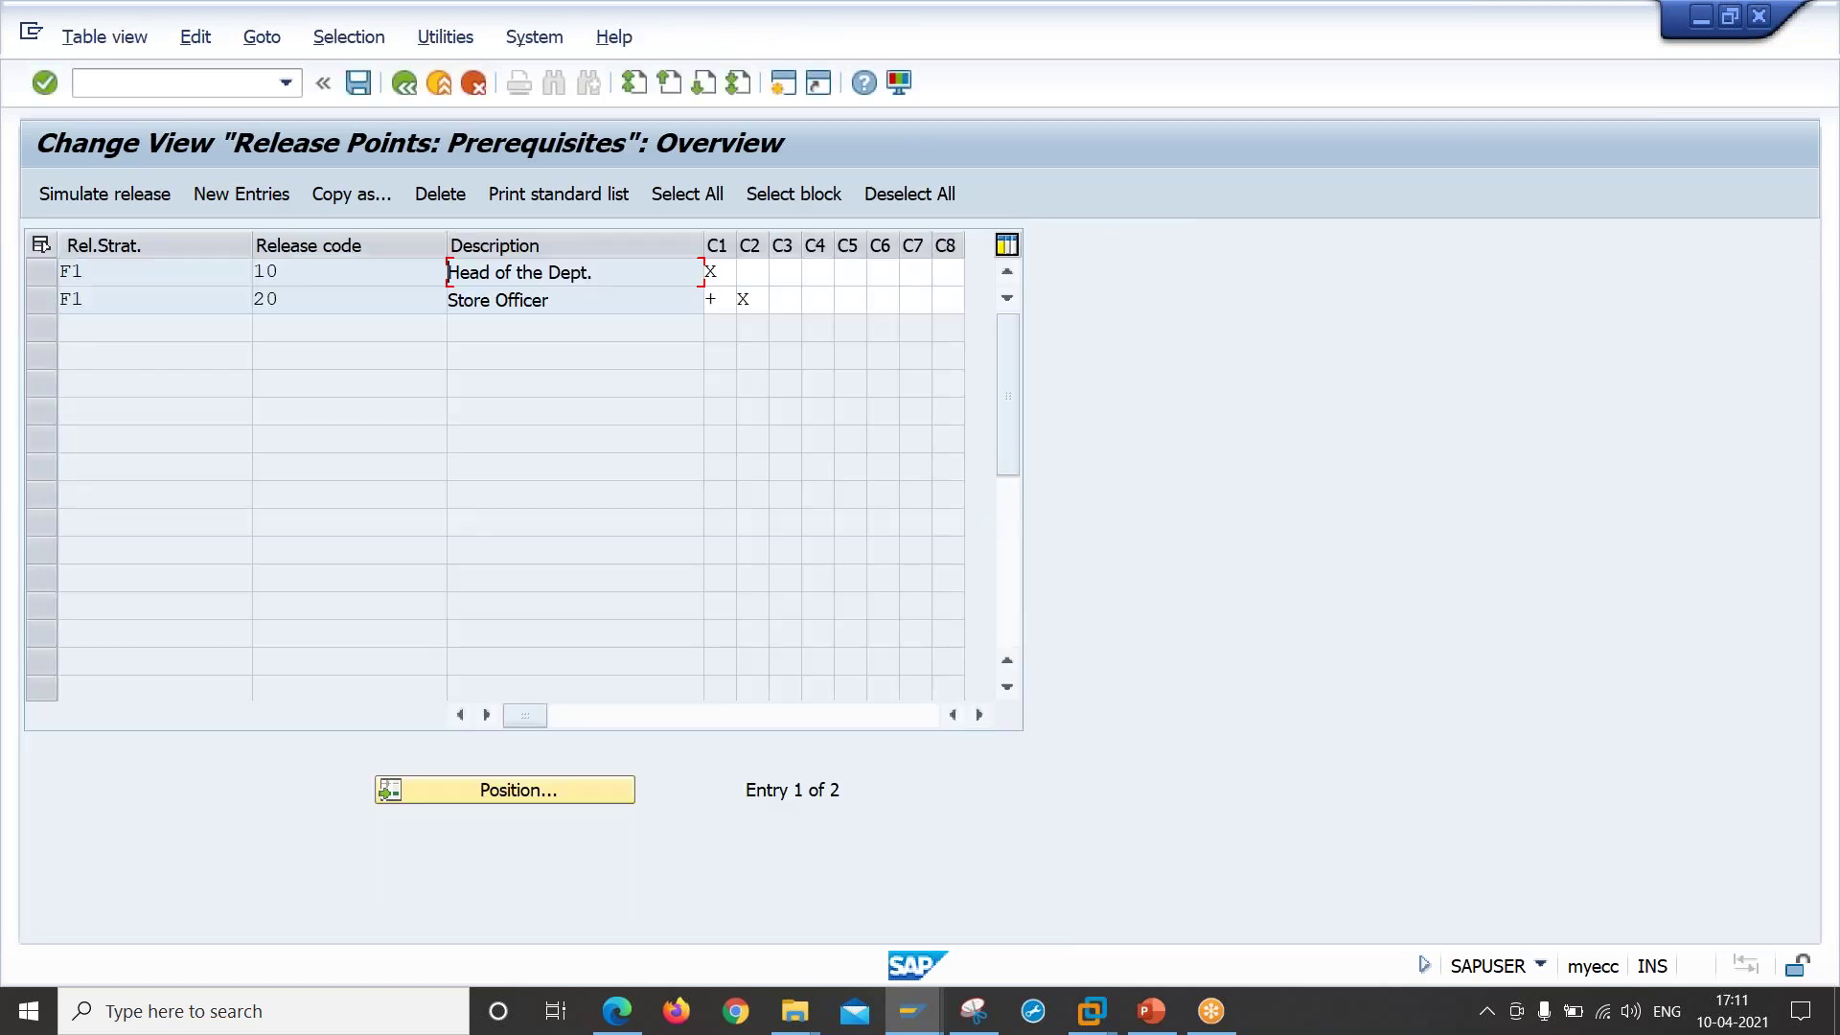
{"action": "left_click", "coordinate": [145, 271]}
{"action": "left_click", "coordinate": [329, 271]}
{"action": "left_click", "coordinate": [720, 272]}
{"action": "left_click", "coordinate": [748, 273]}
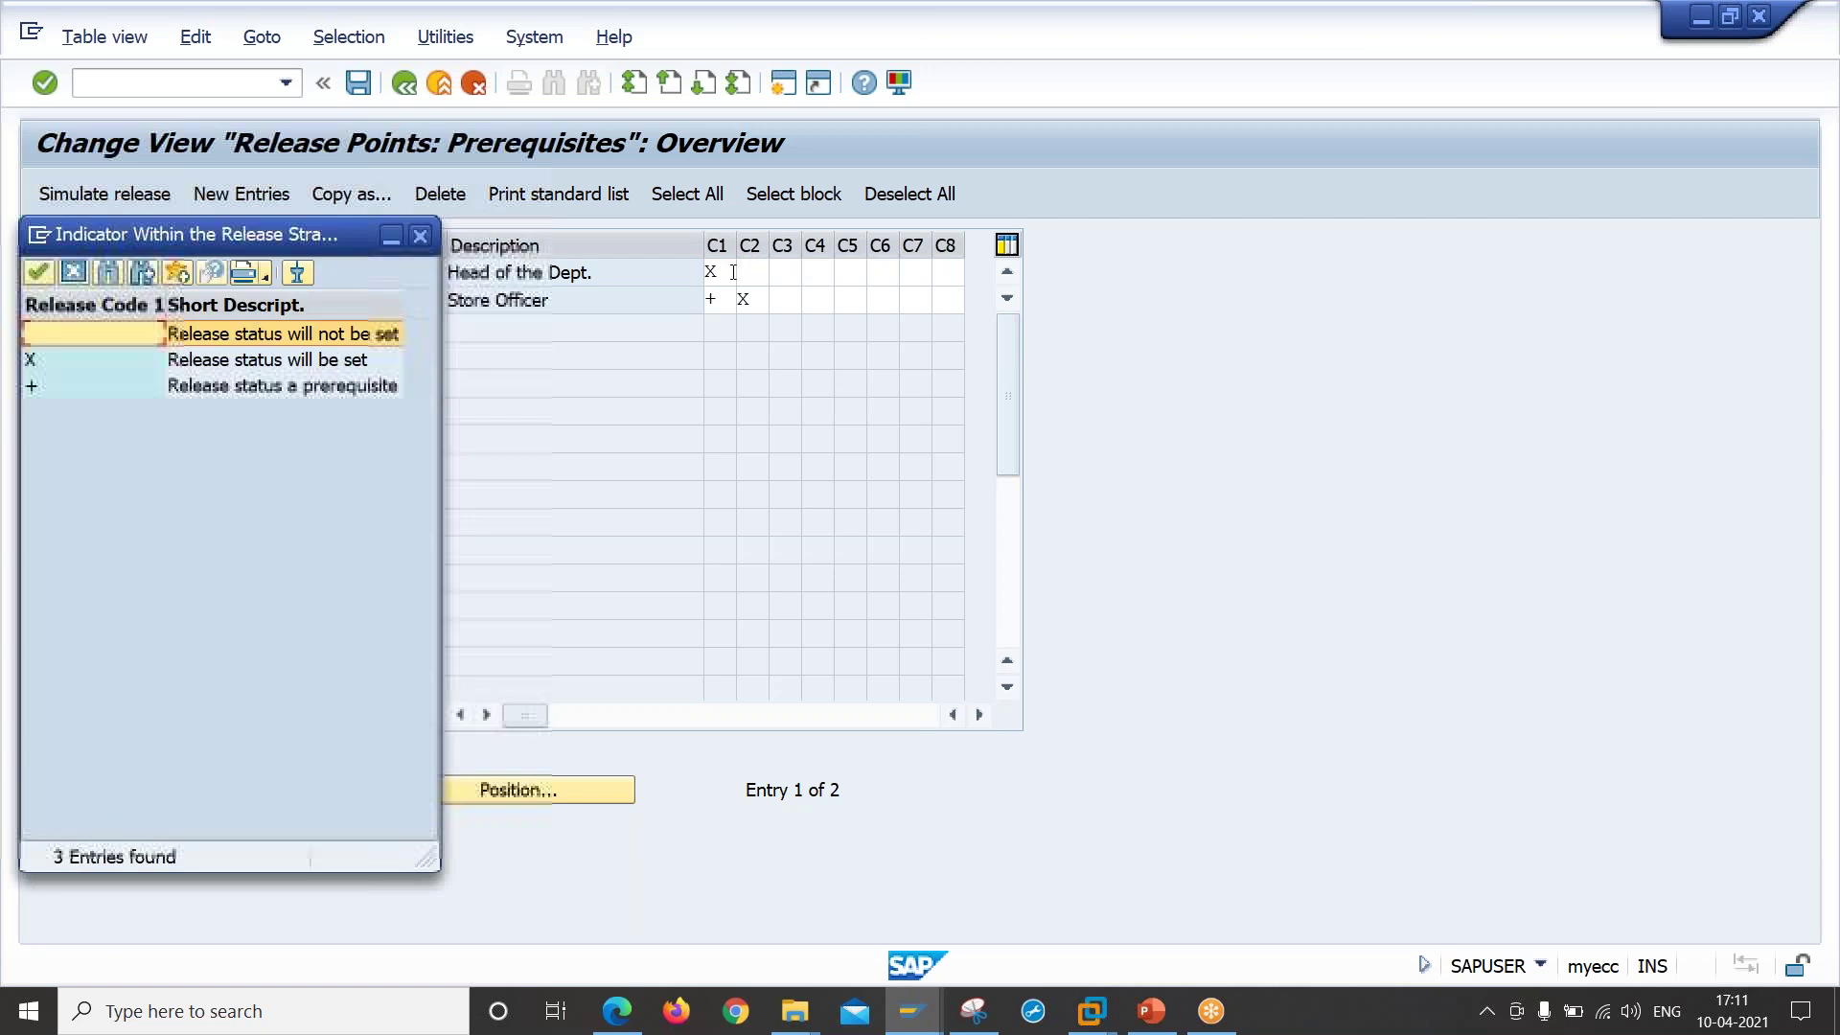
{"action": "left_click", "coordinate": [228, 362]}
{"action": "left_click_drag", "start_coordinate": [268, 238], "coordinate": [379, 405]}
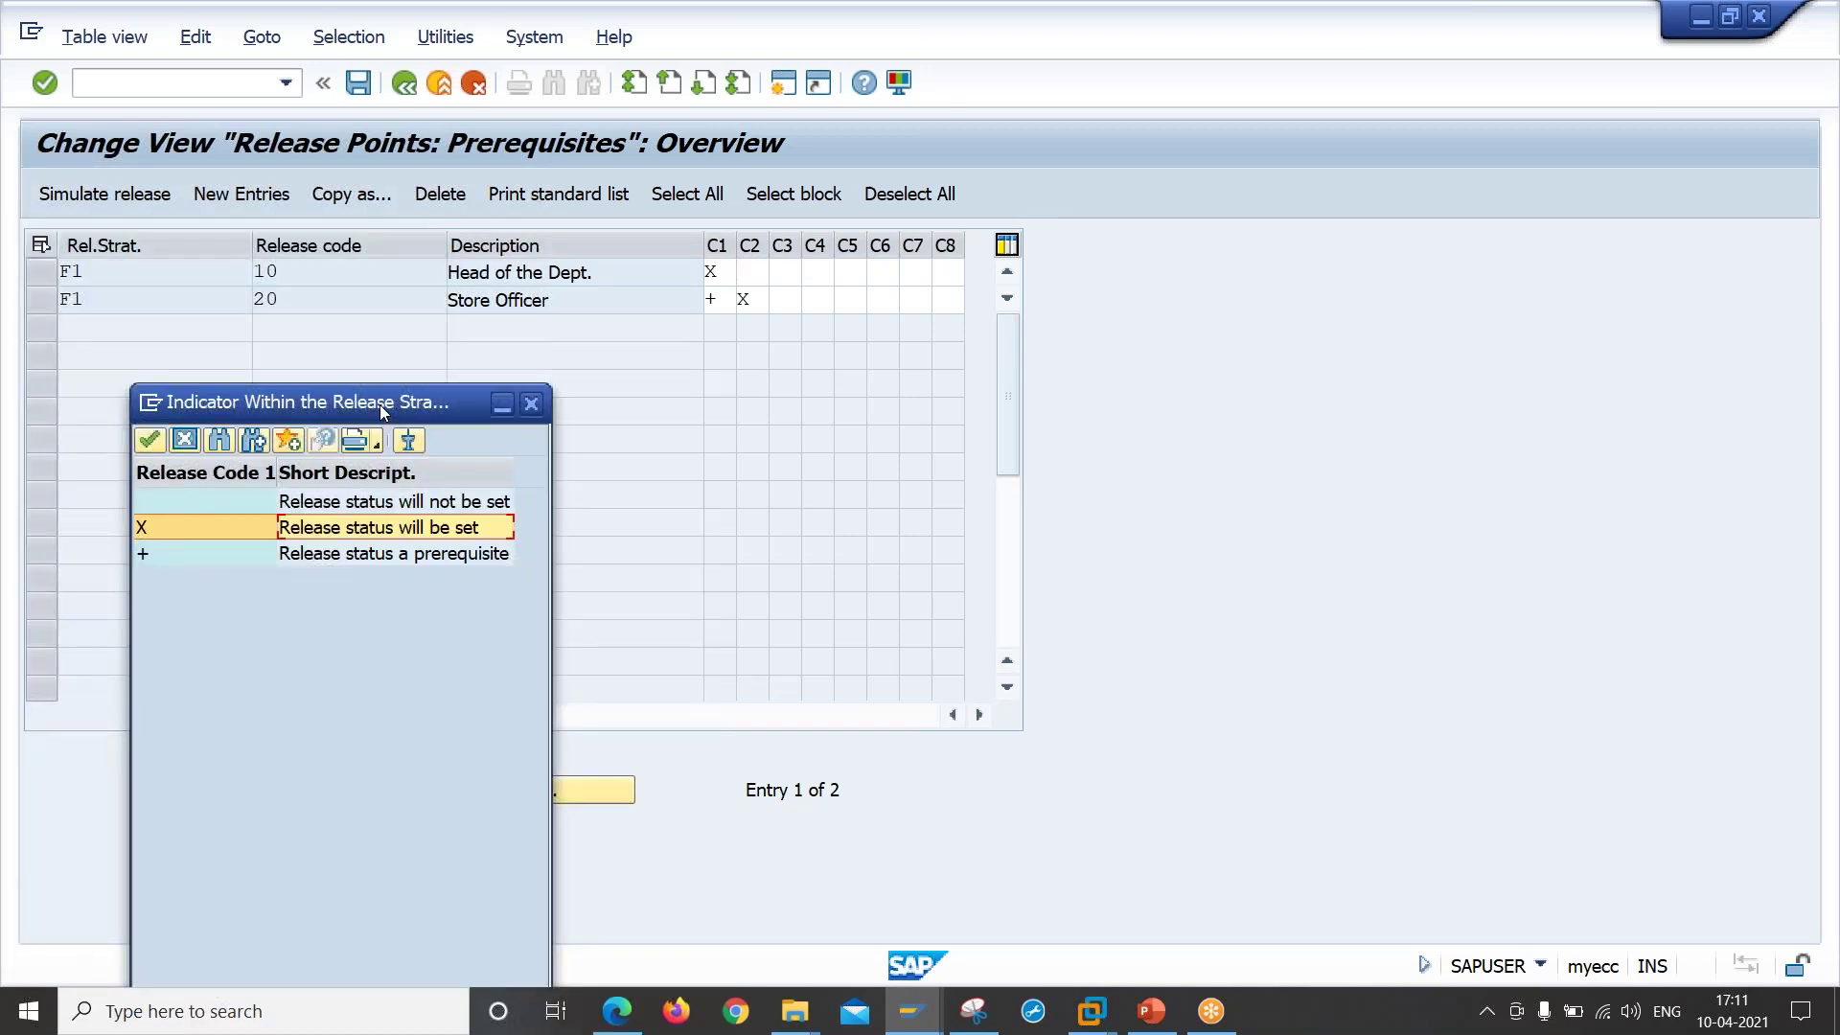
{"action": "left_click", "coordinate": [533, 404]}
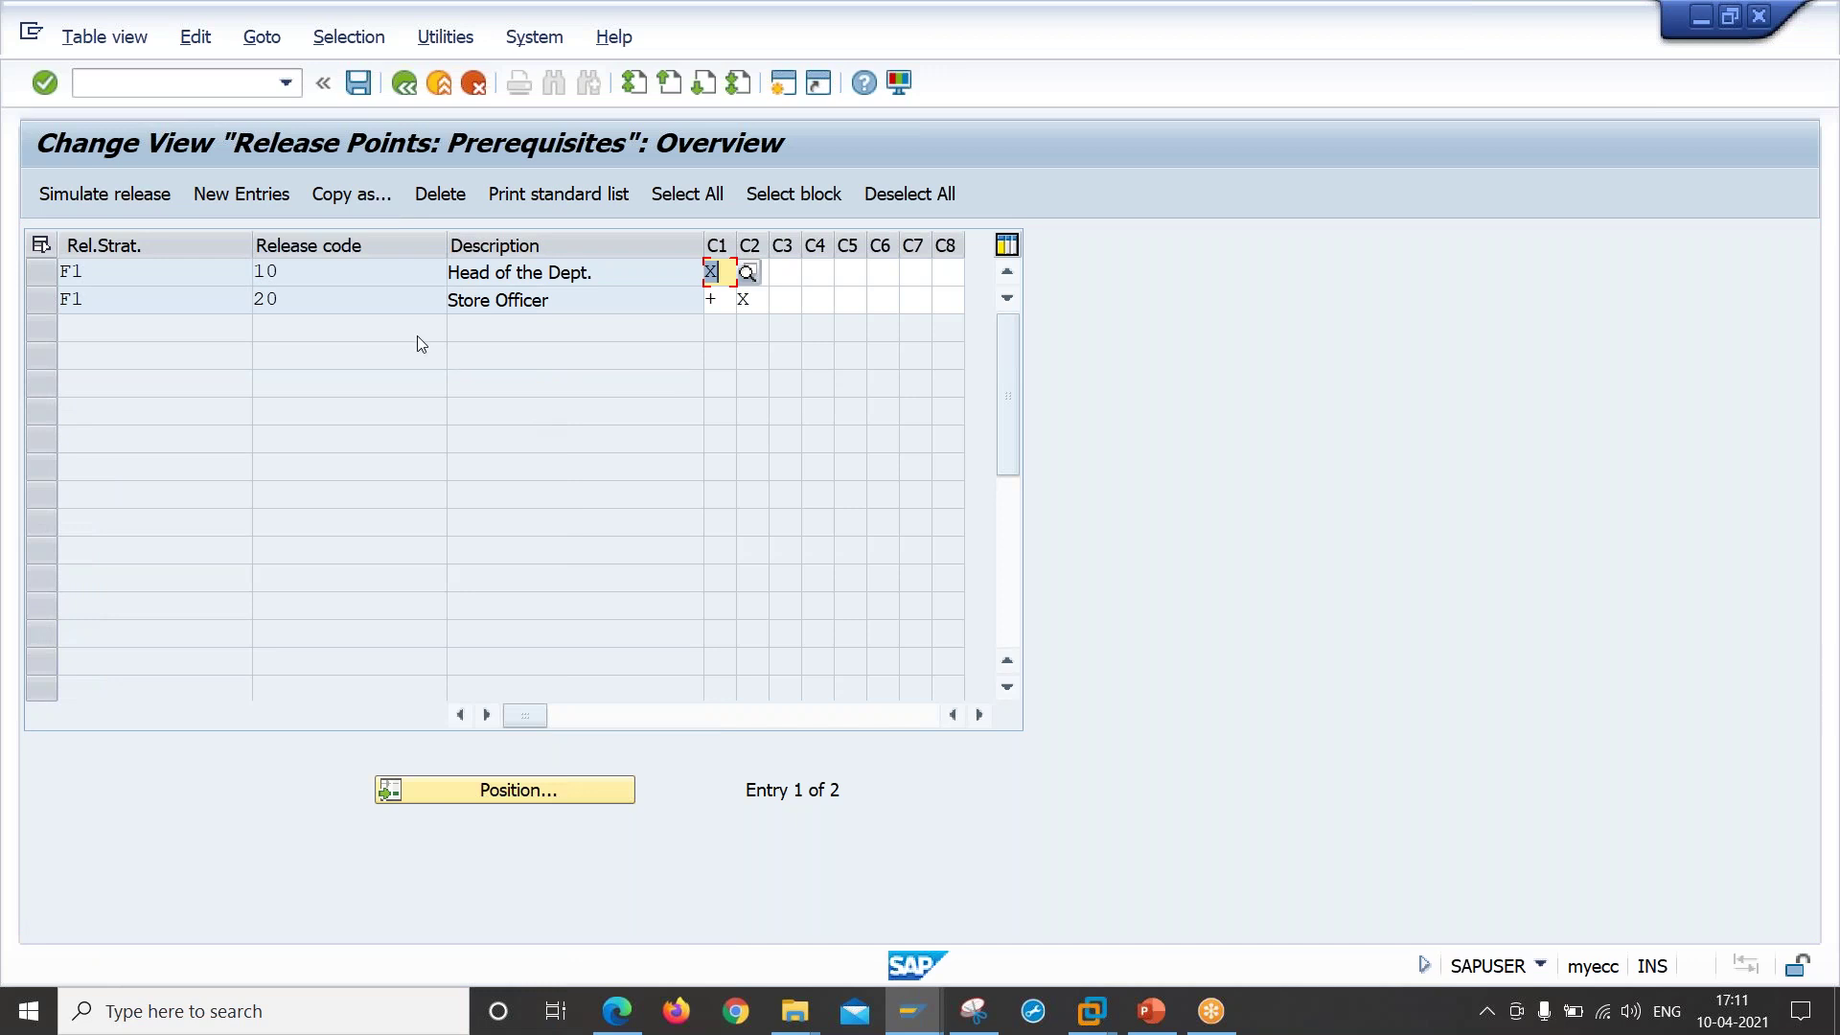
{"action": "left_click_drag", "start_coordinate": [314, 281], "coordinate": [251, 265]}
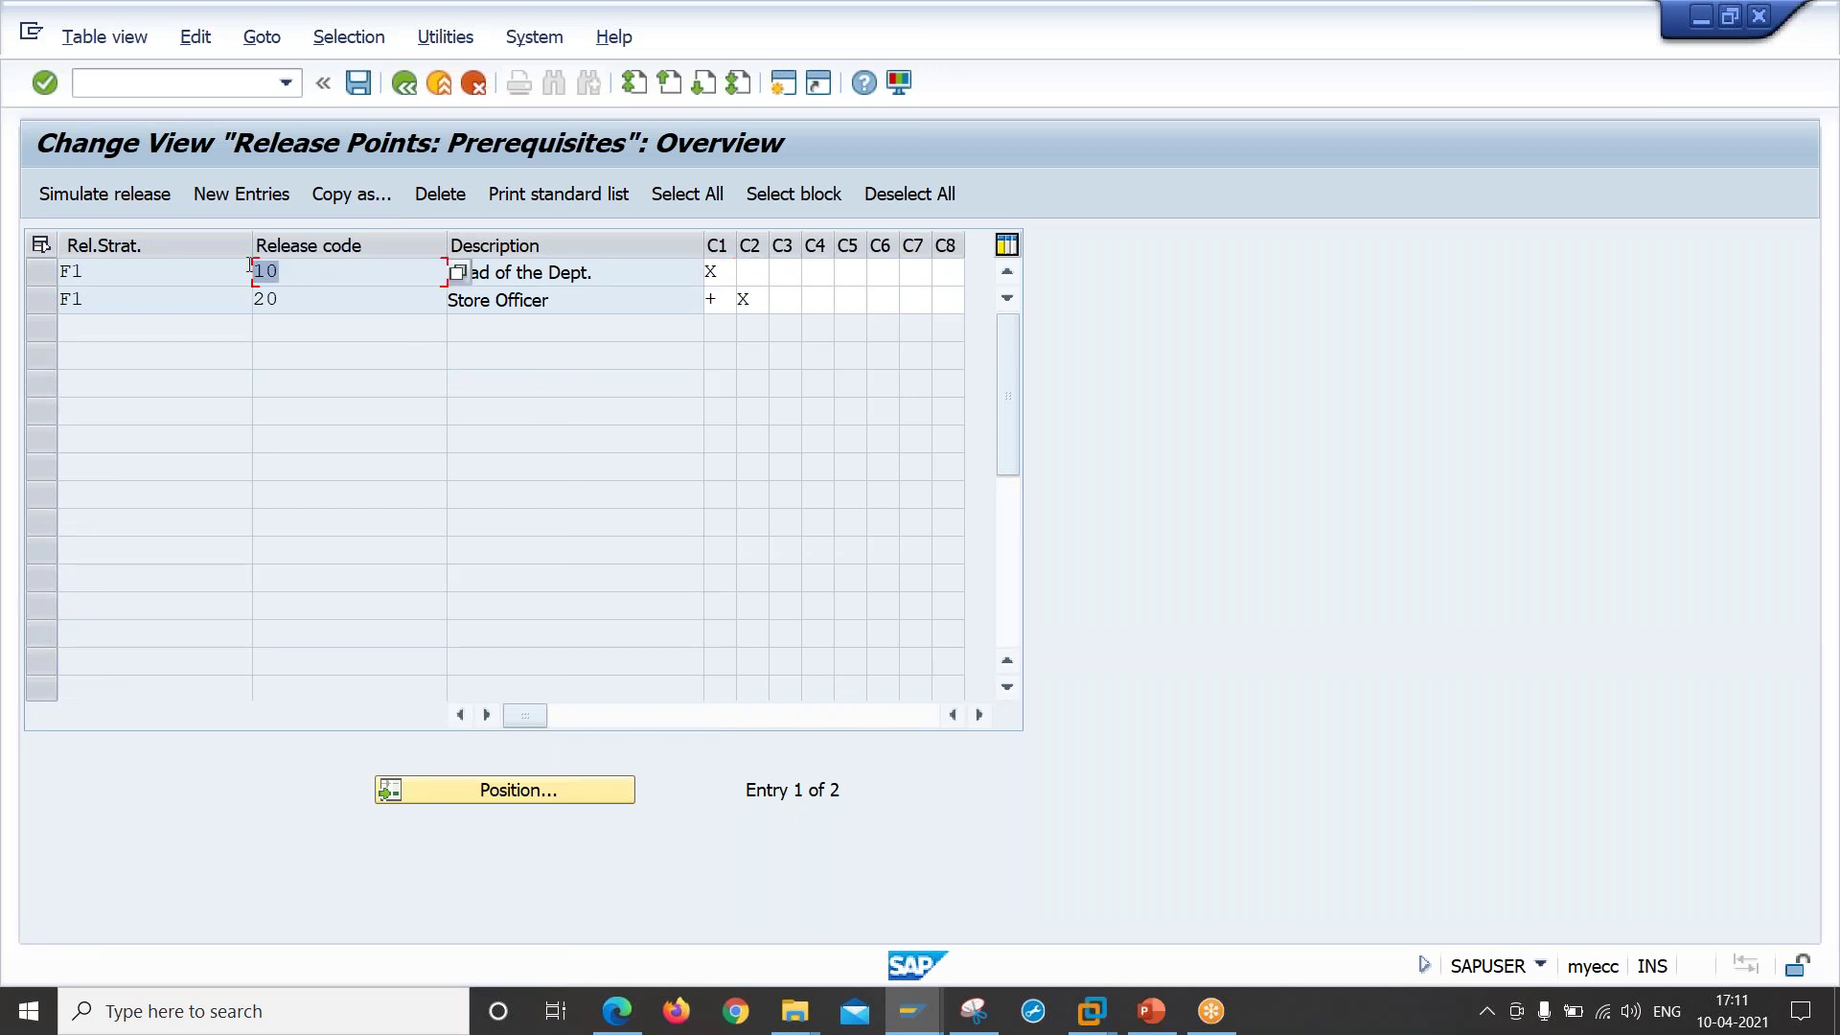
{"action": "left_click", "coordinate": [733, 271]}
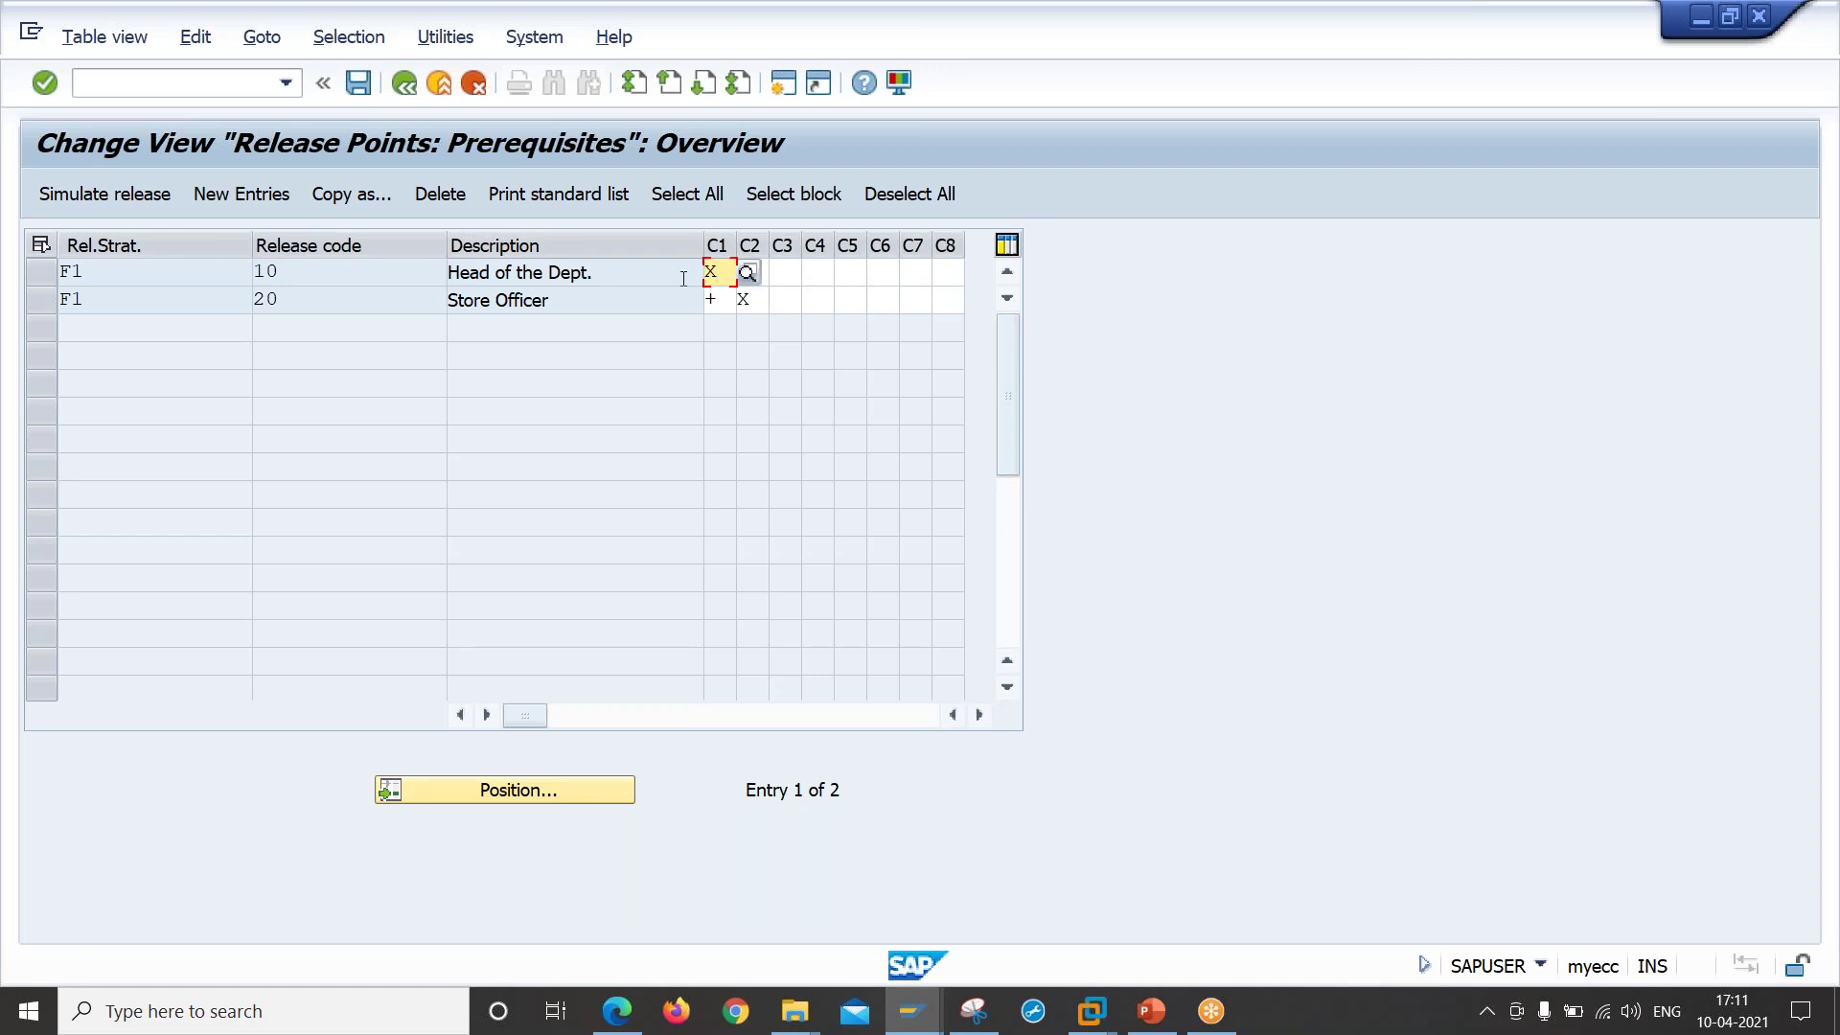
Step: Check the possible C1 indicators for the Store Officer release code, looking at the prerequisite option
{"action": "left_click", "coordinate": [385, 298]}
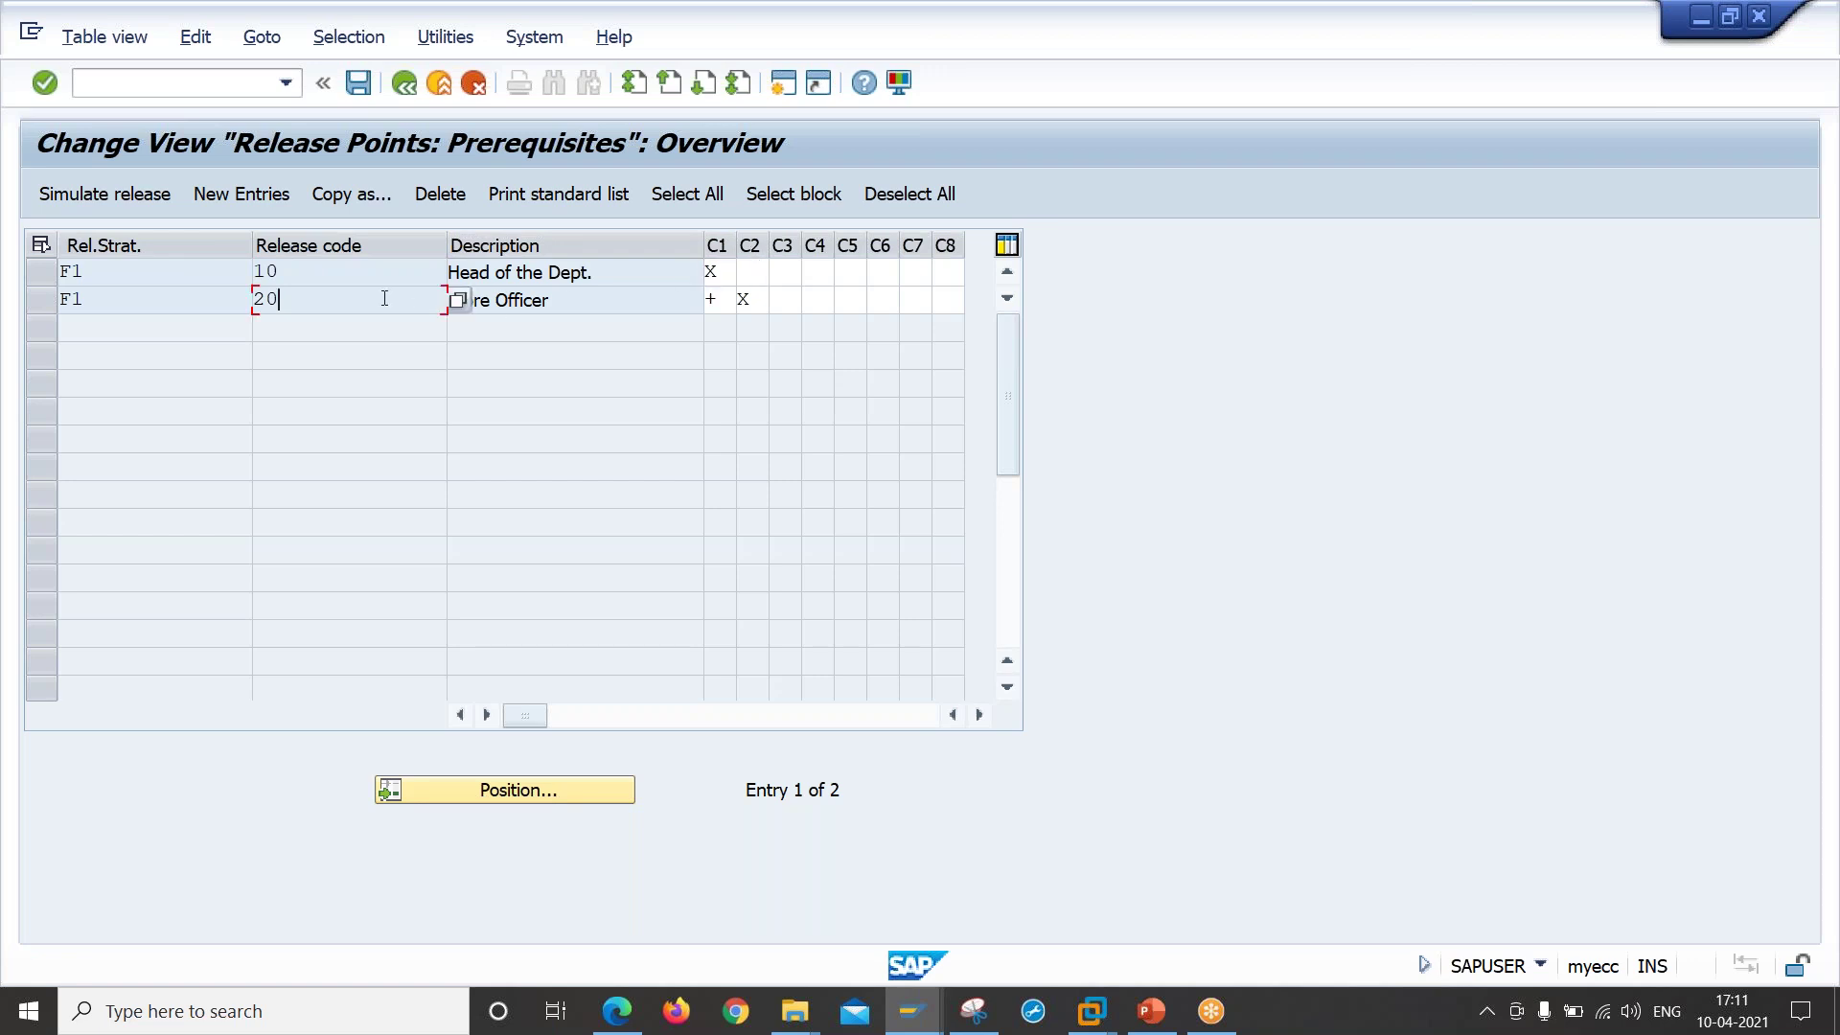
{"action": "left_click", "coordinate": [718, 298]}
{"action": "left_click", "coordinate": [749, 299]}
{"action": "left_click", "coordinate": [228, 394]}
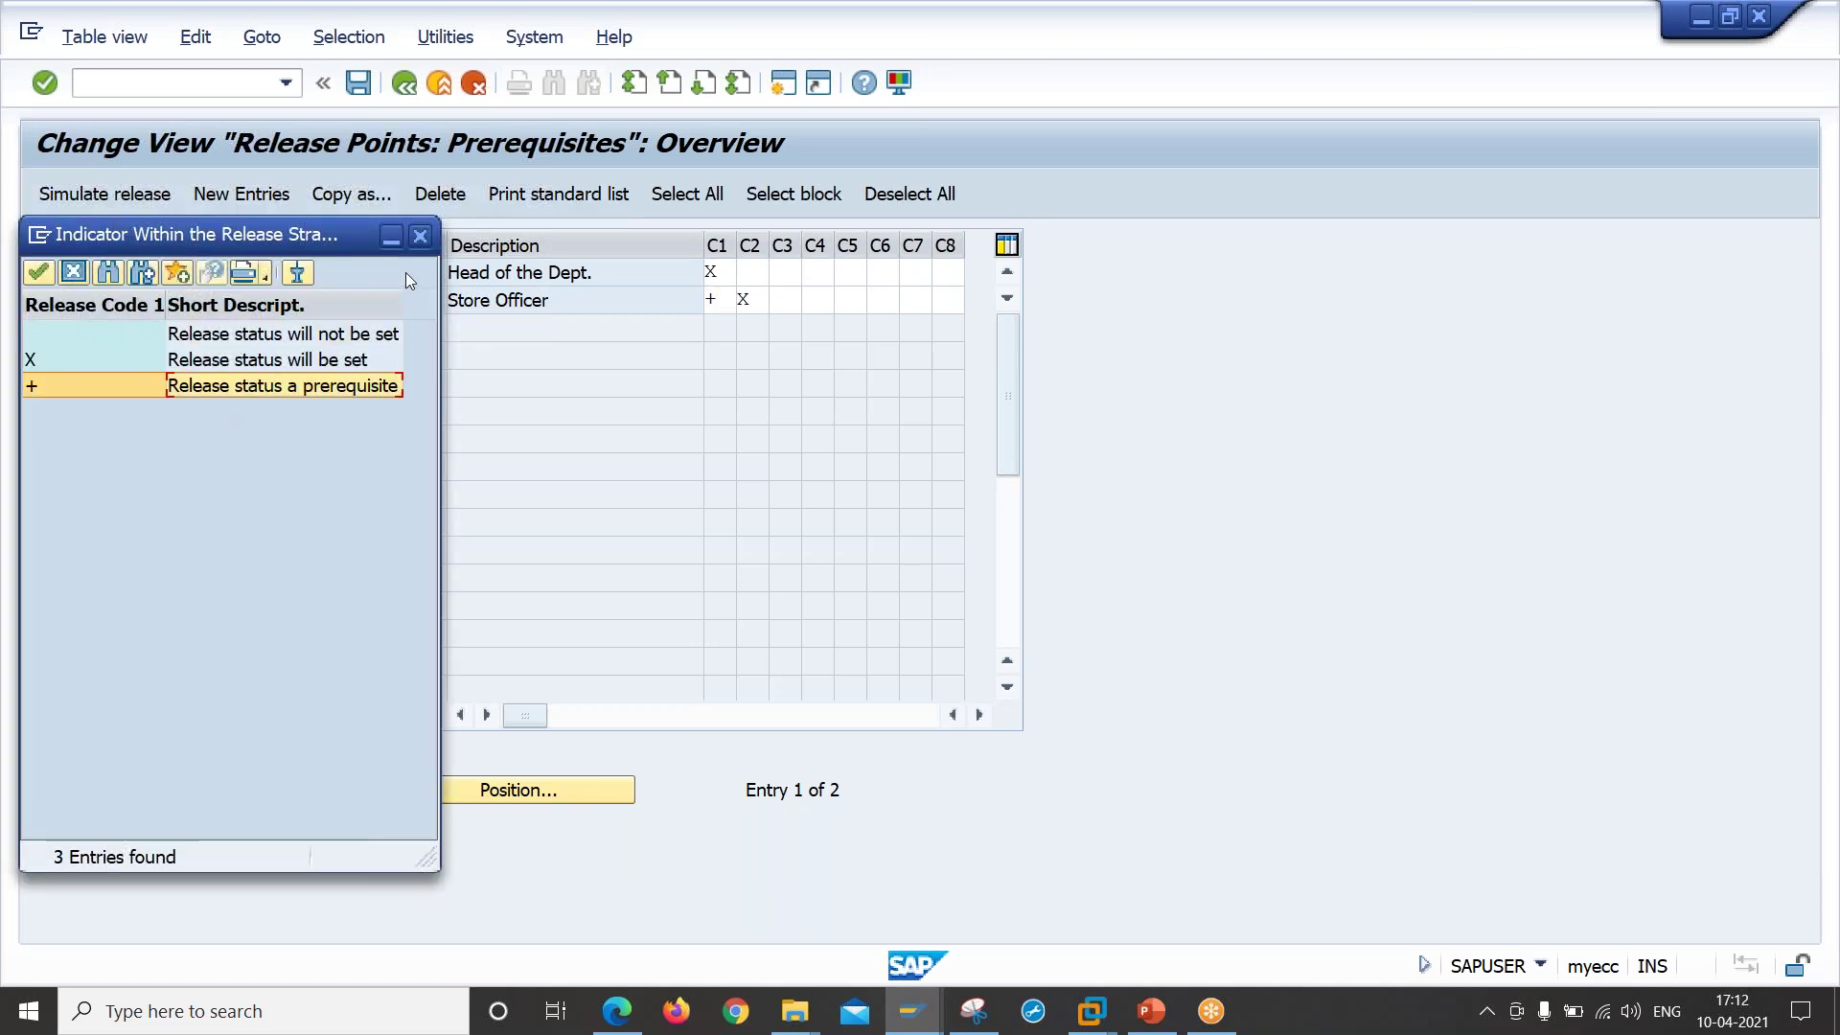
{"action": "left_click", "coordinate": [418, 240]}
{"action": "left_click", "coordinate": [356, 303]}
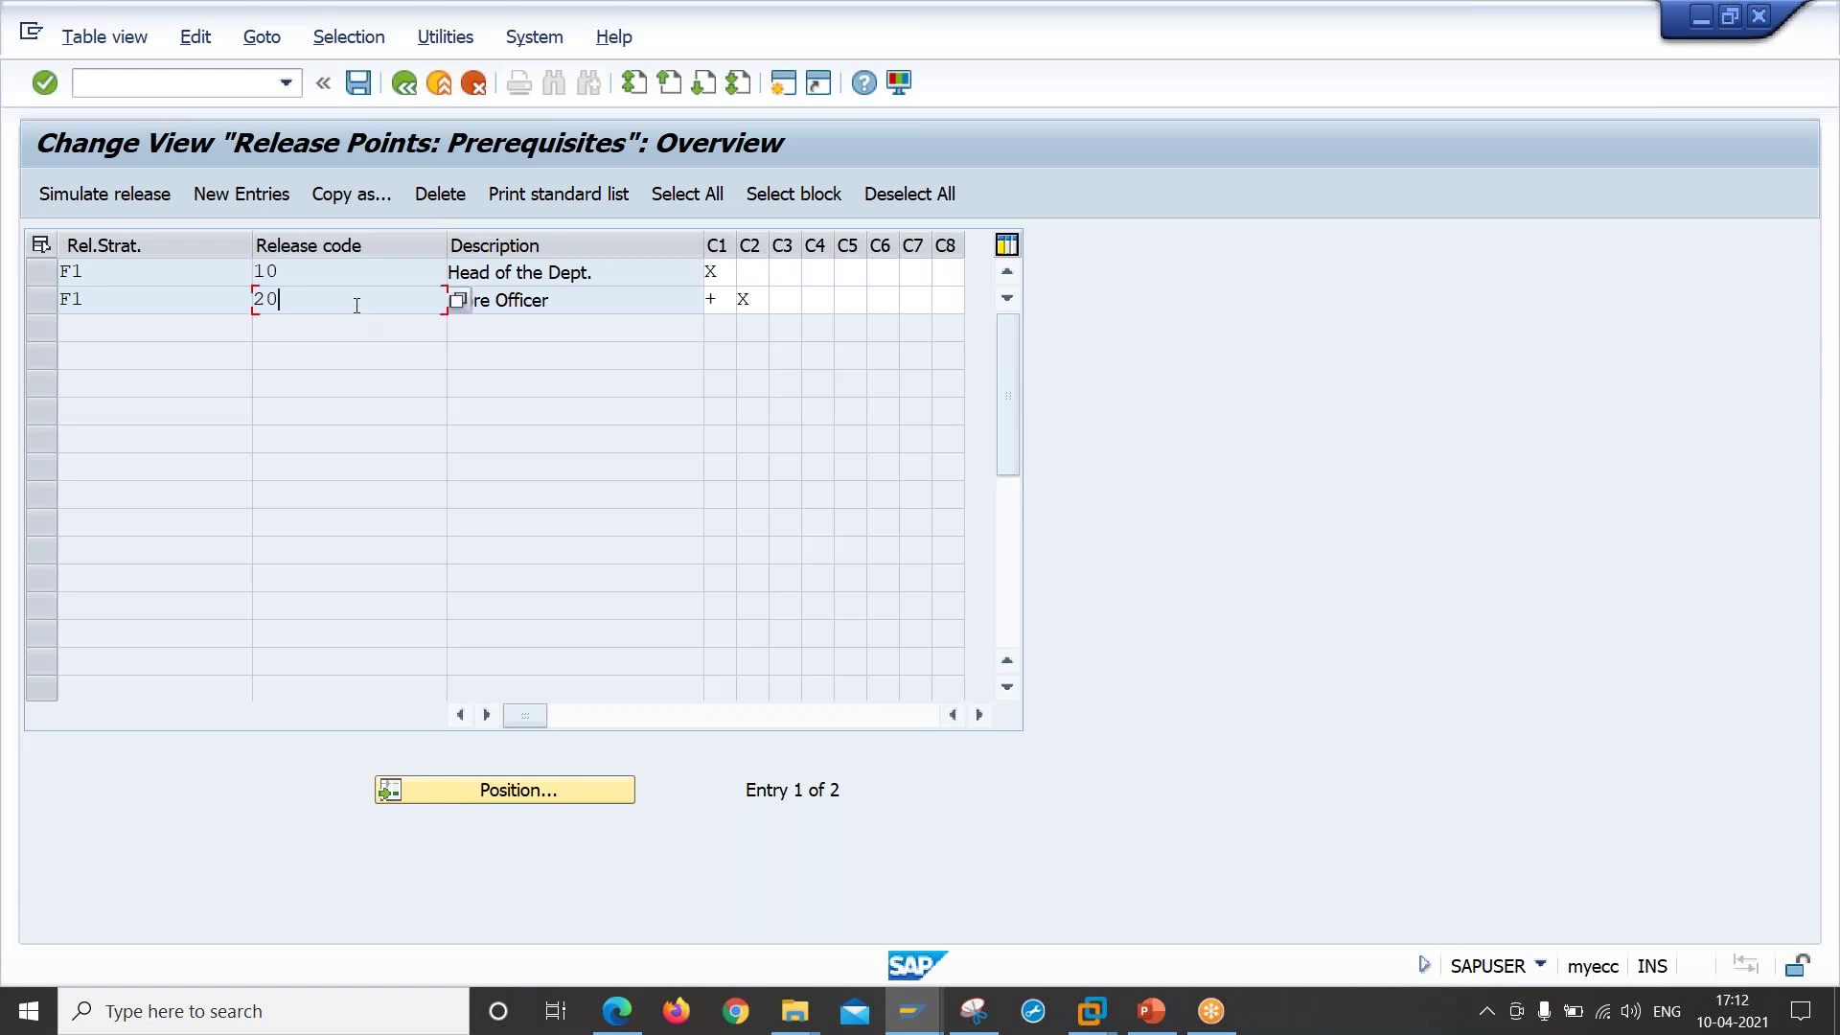
Step: Examine the release codes 10 and 20 of the two F1 prerequisite entries, and return to the activity list
{"action": "left_click", "coordinate": [349, 279]}
{"action": "left_click", "coordinate": [351, 299]}
{"action": "left_click_drag", "start_coordinate": [352, 297], "coordinate": [252, 301]}
{"action": "left_click_drag", "start_coordinate": [370, 269], "coordinate": [237, 277]}
{"action": "left_click", "coordinate": [324, 270]}
{"action": "left_click_drag", "start_coordinate": [324, 270], "coordinate": [205, 275]}
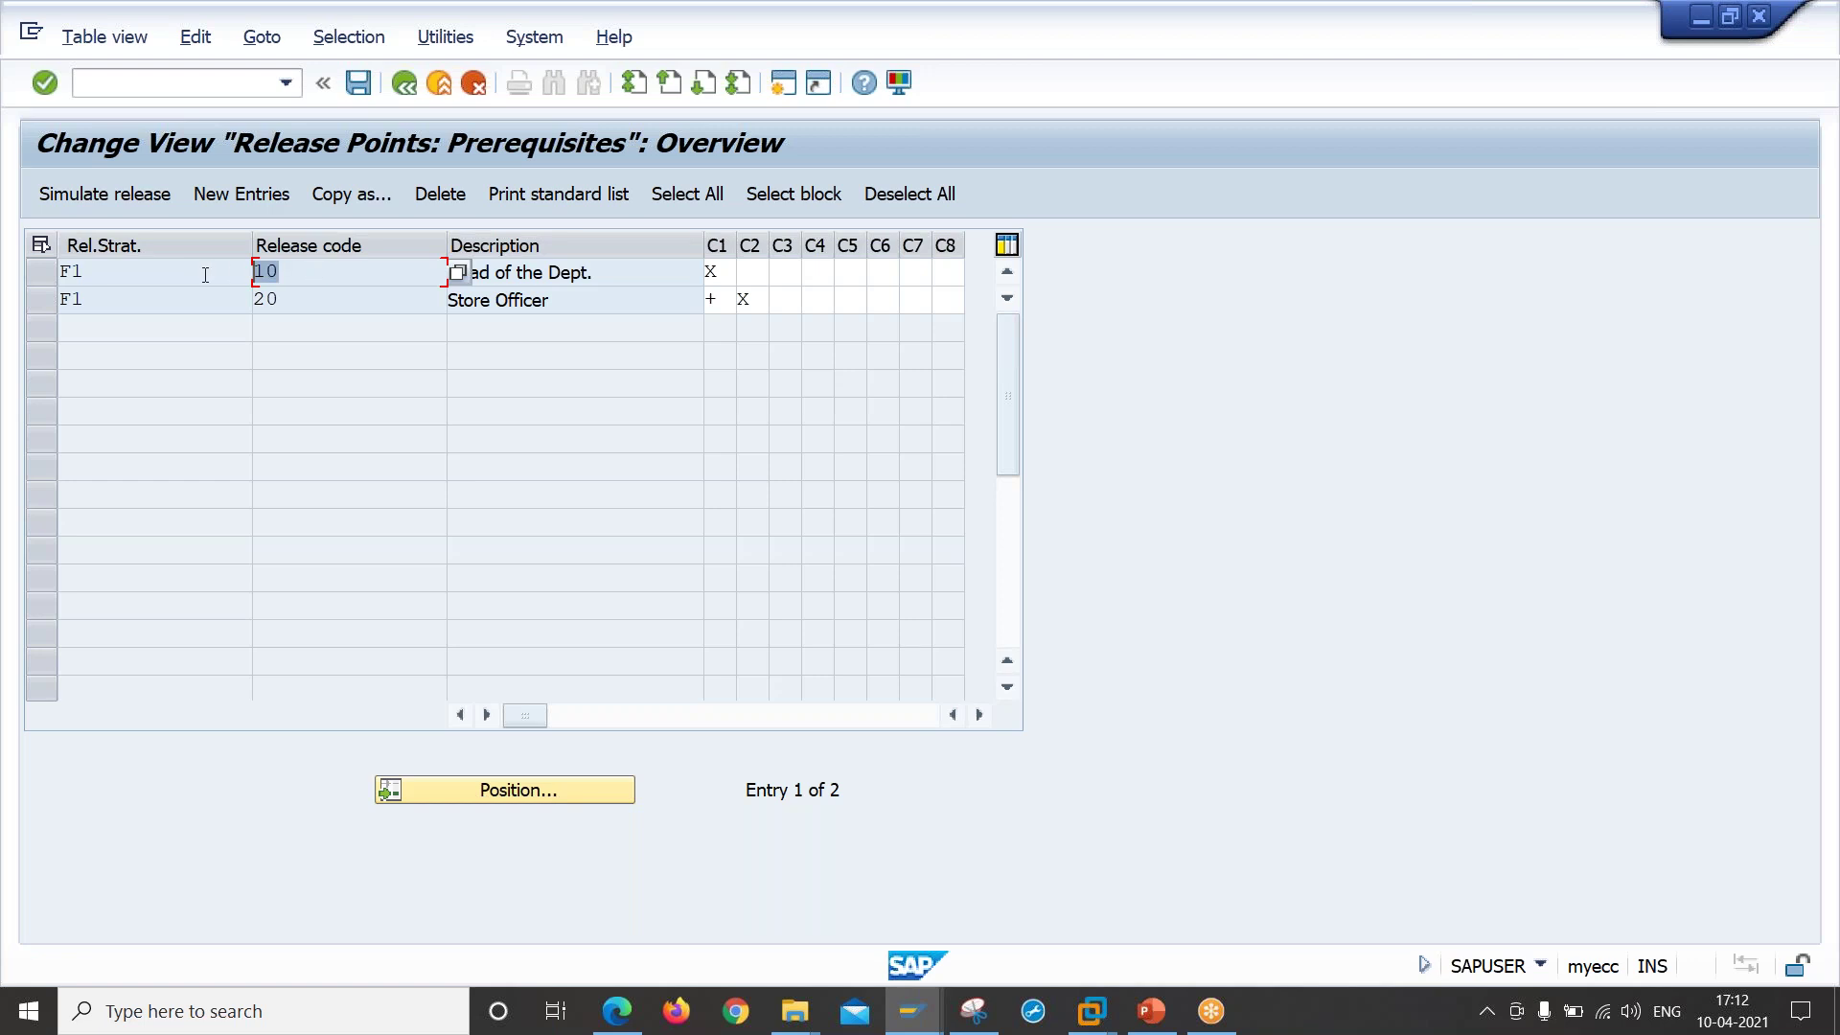
{"action": "left_click", "coordinate": [309, 298]}
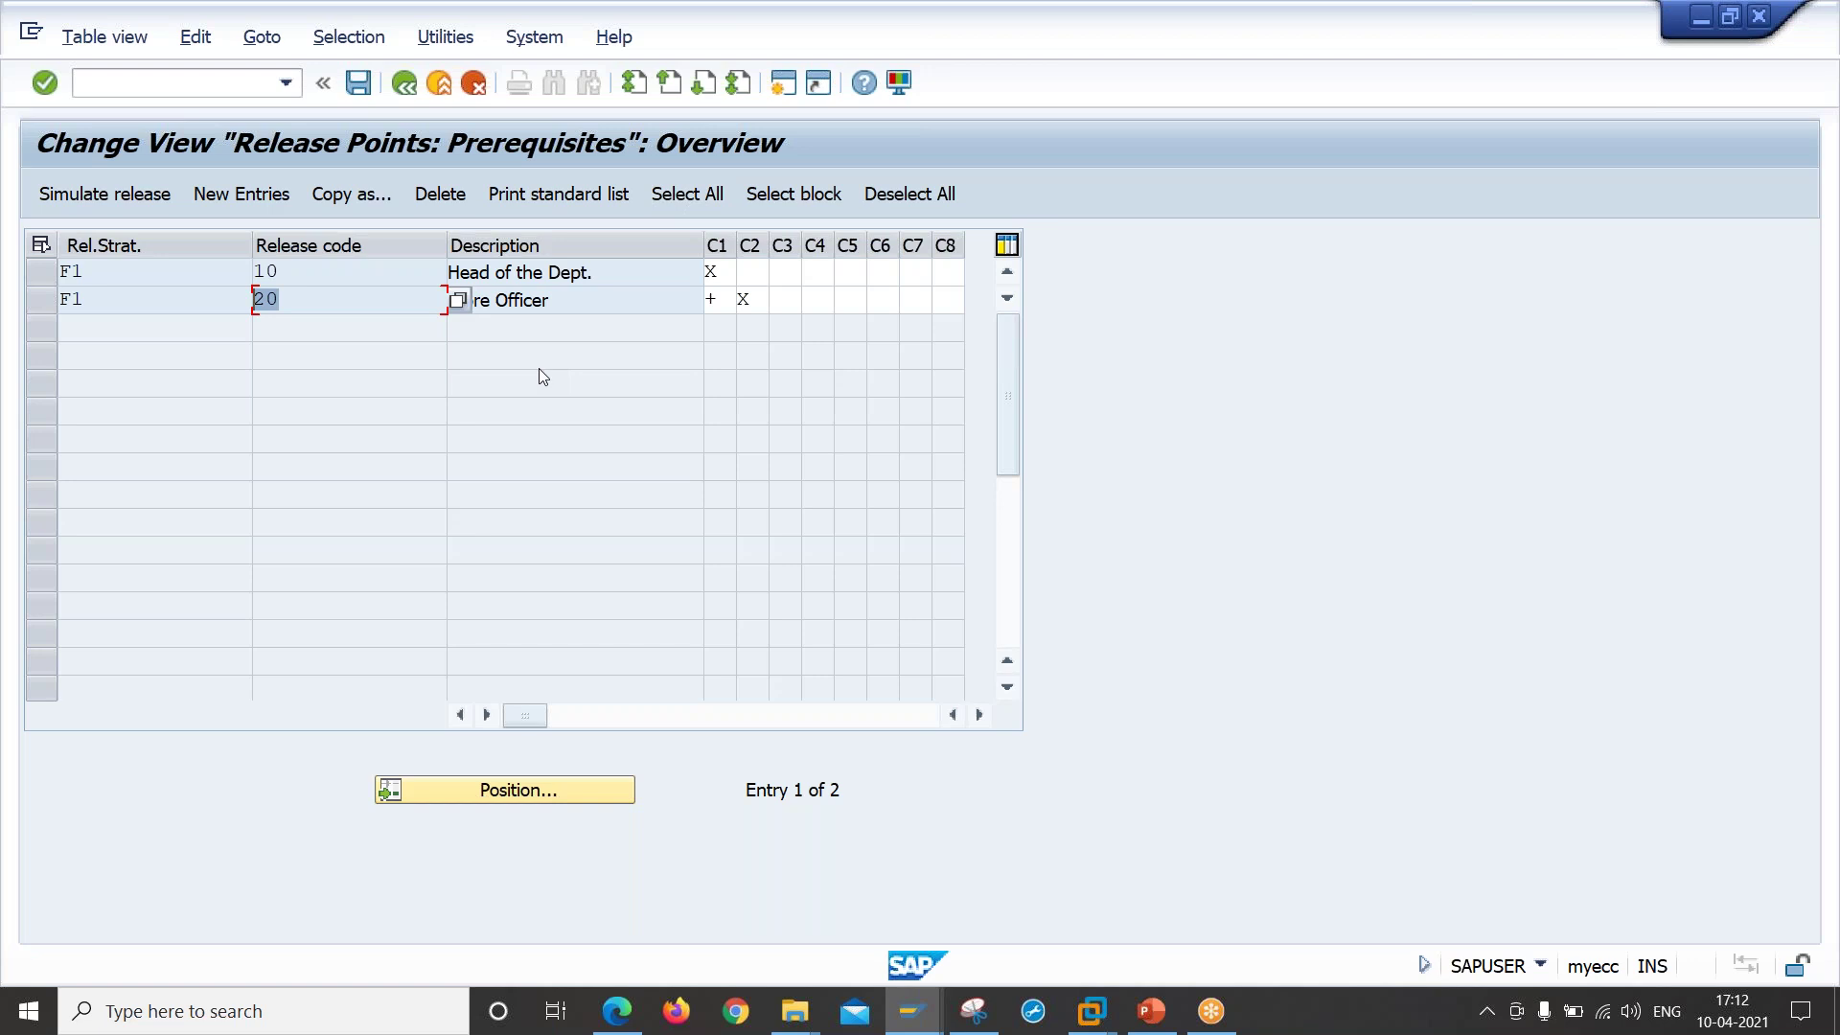
{"action": "left_click", "coordinate": [408, 94]}
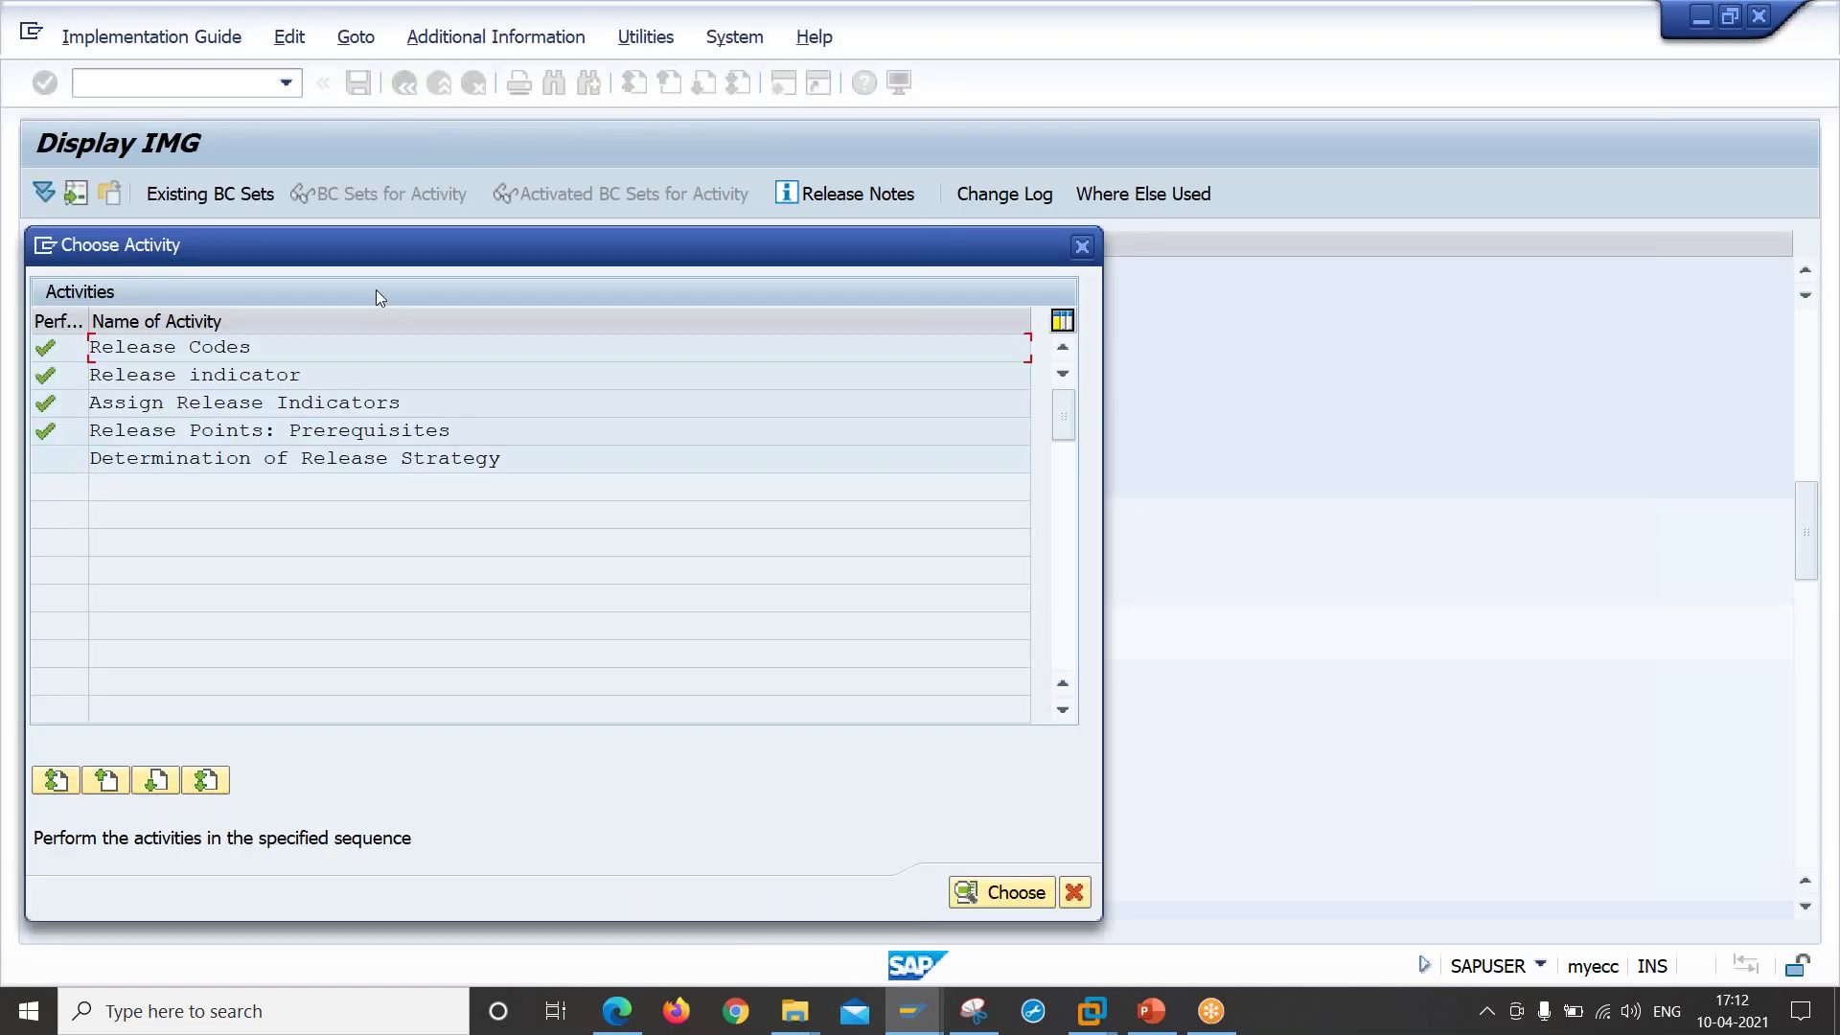
Step: Open Determination of Release Strategy and examine the entry's account assignment category, material group, plant, requisition value and currency
{"action": "left_click_drag", "start_coordinate": [533, 459], "coordinate": [78, 471]}
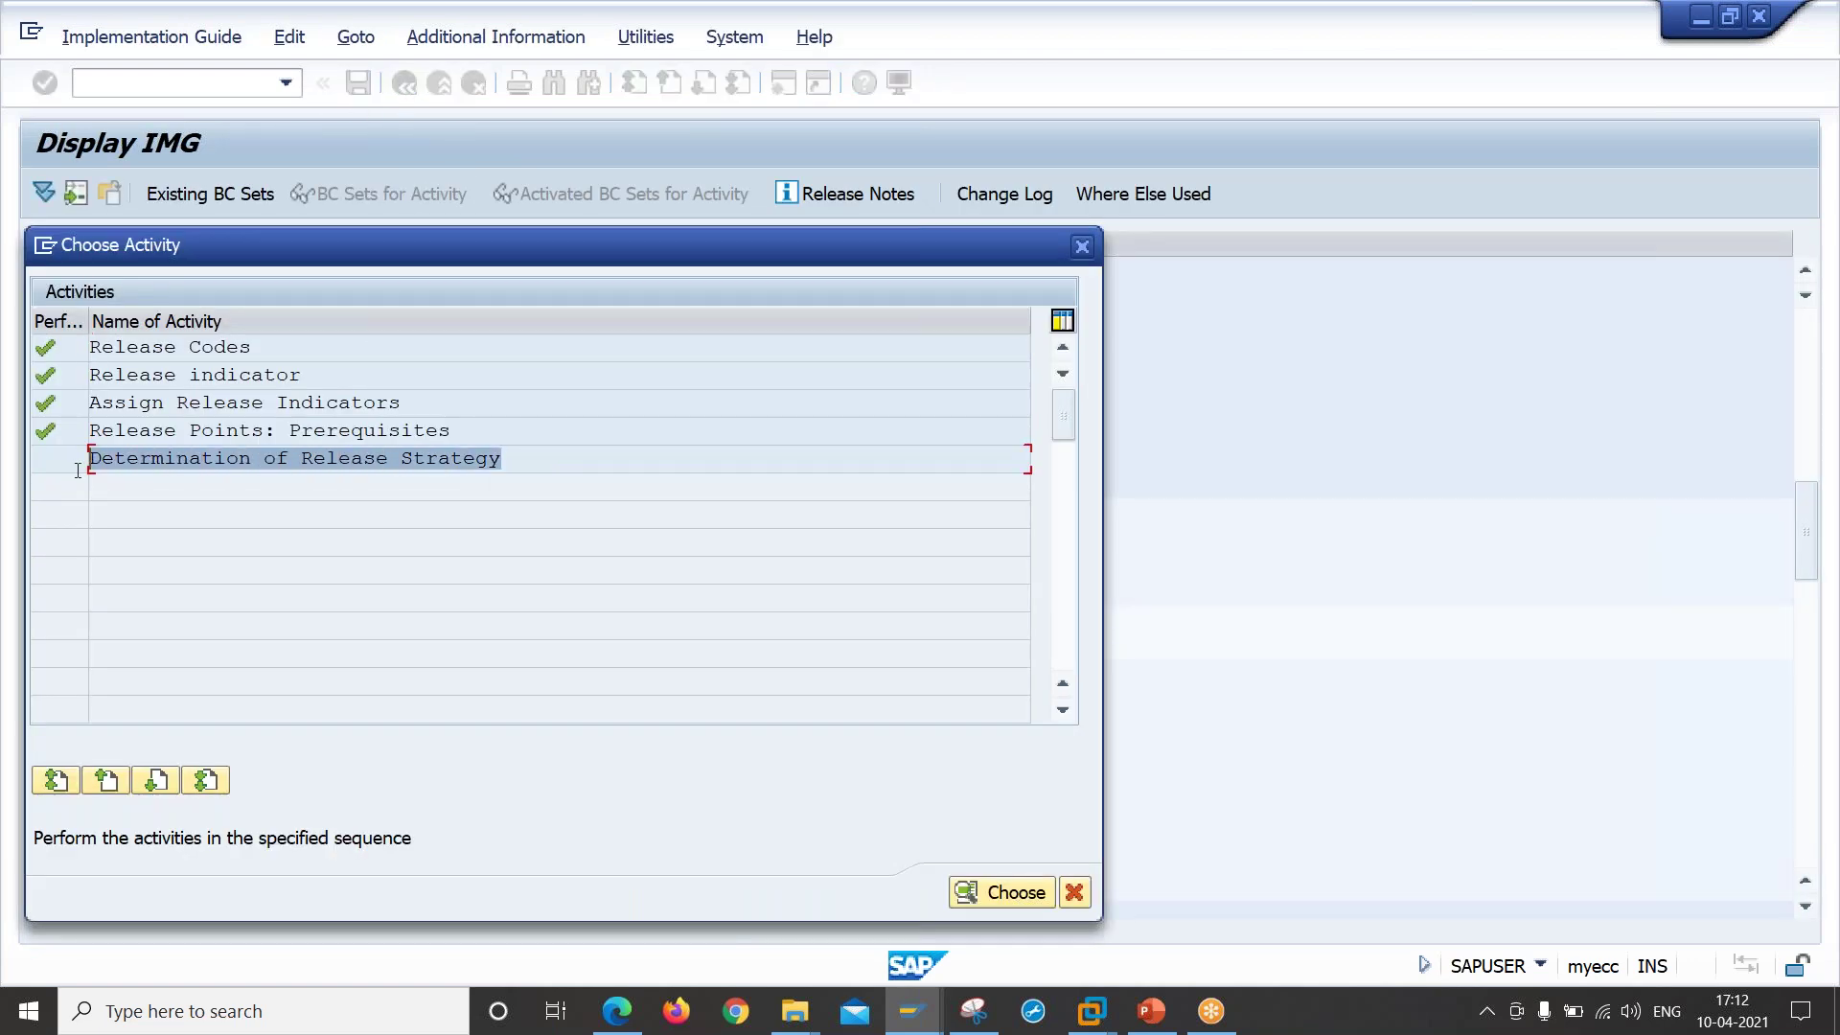
{"action": "double_click", "coordinate": [277, 459]}
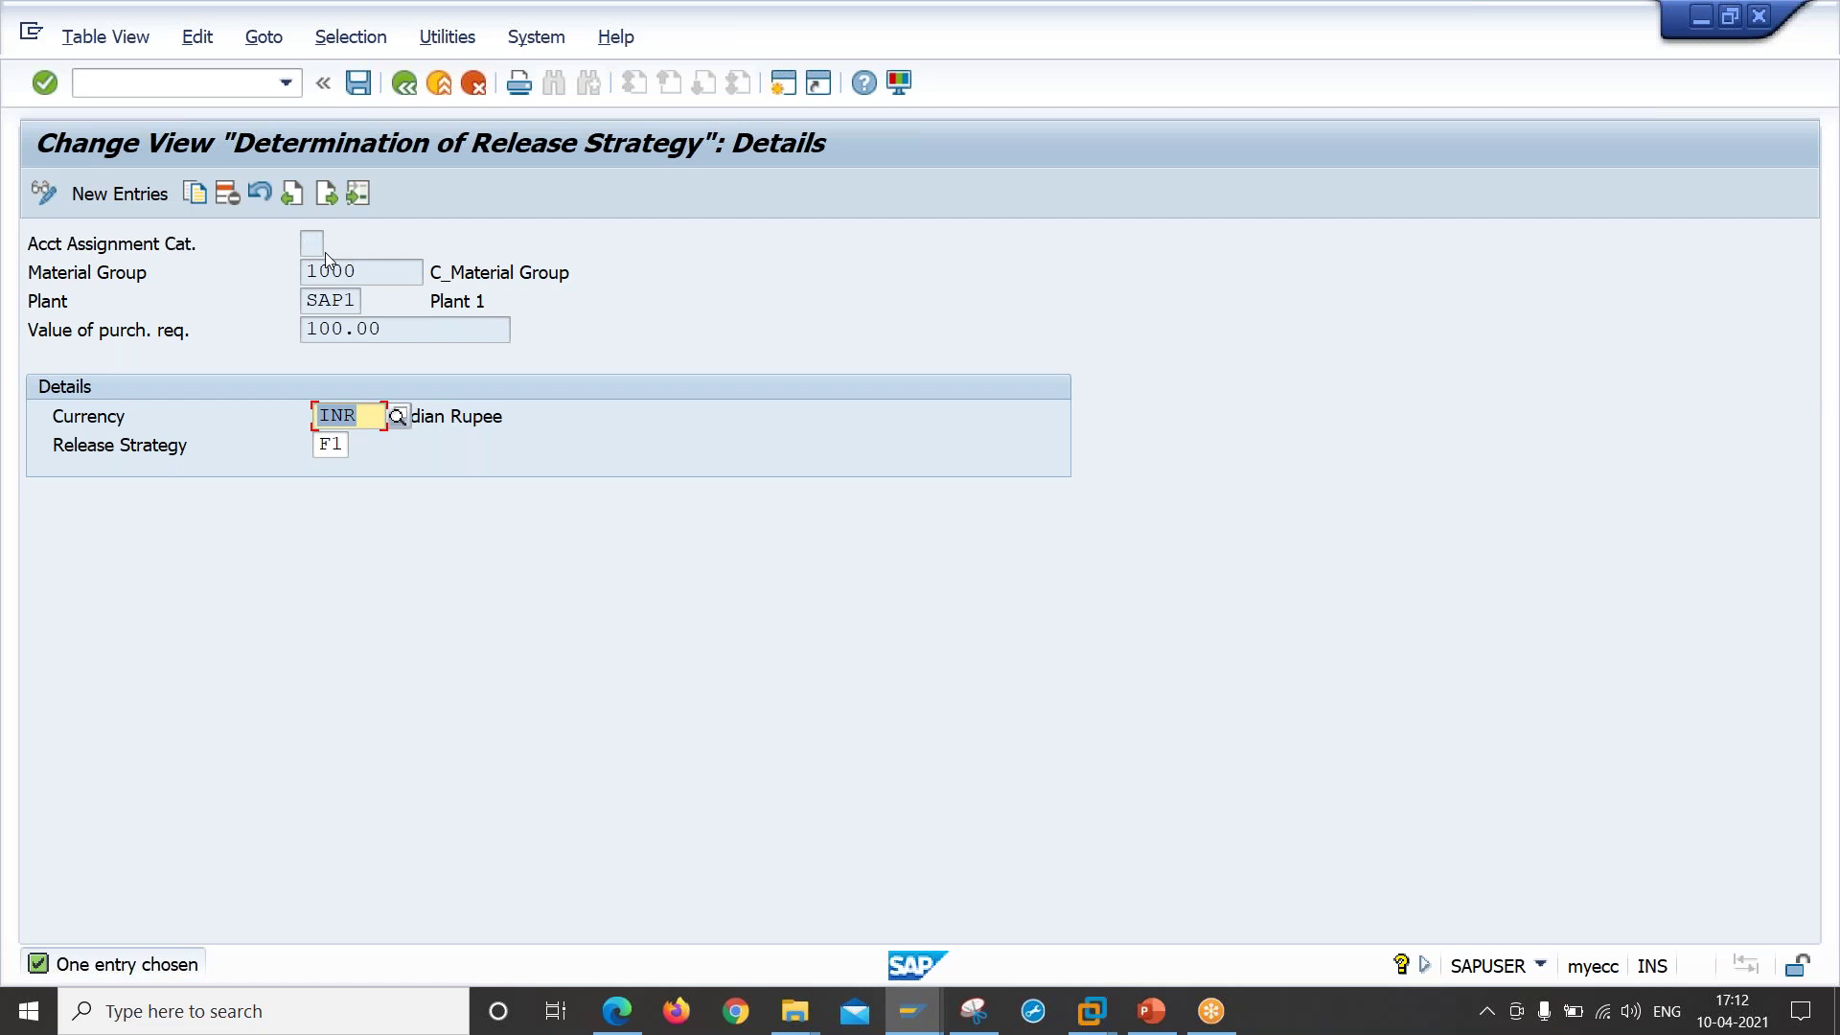
{"action": "left_click", "coordinate": [312, 248]}
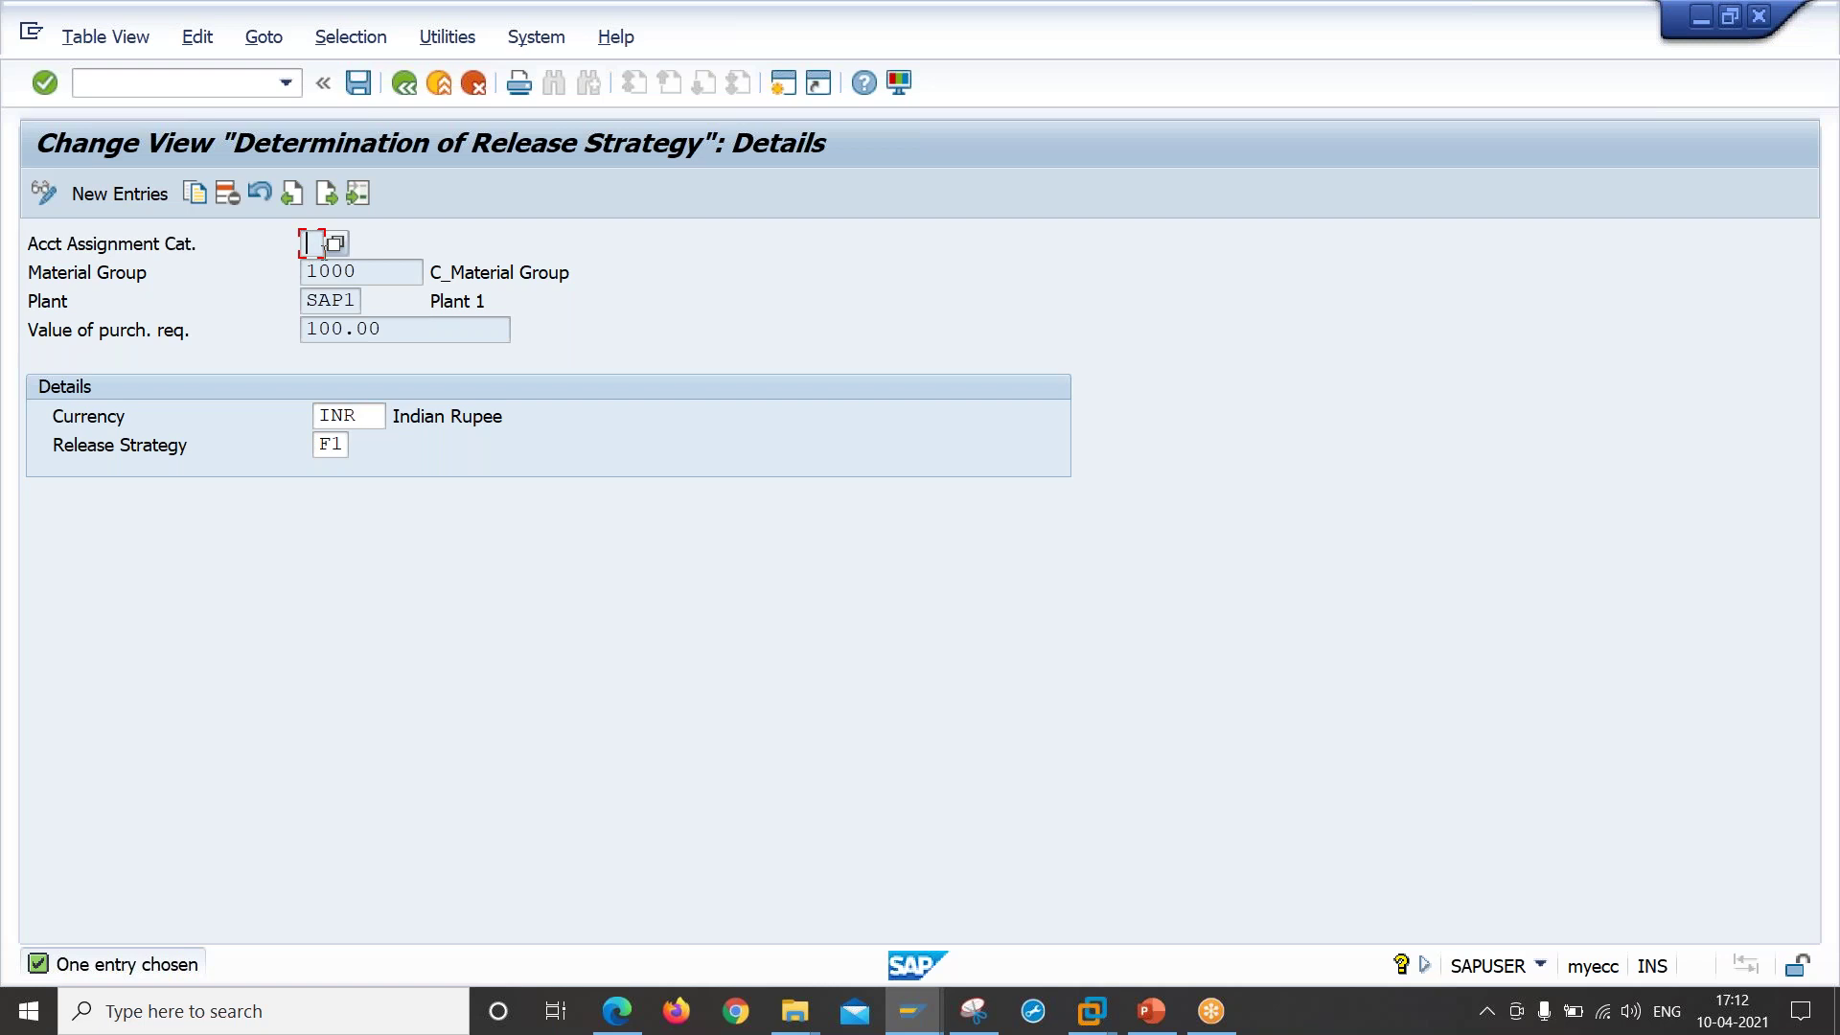
{"action": "left_click", "coordinate": [367, 274]}
{"action": "left_click", "coordinate": [352, 305]}
{"action": "left_click", "coordinate": [403, 333]}
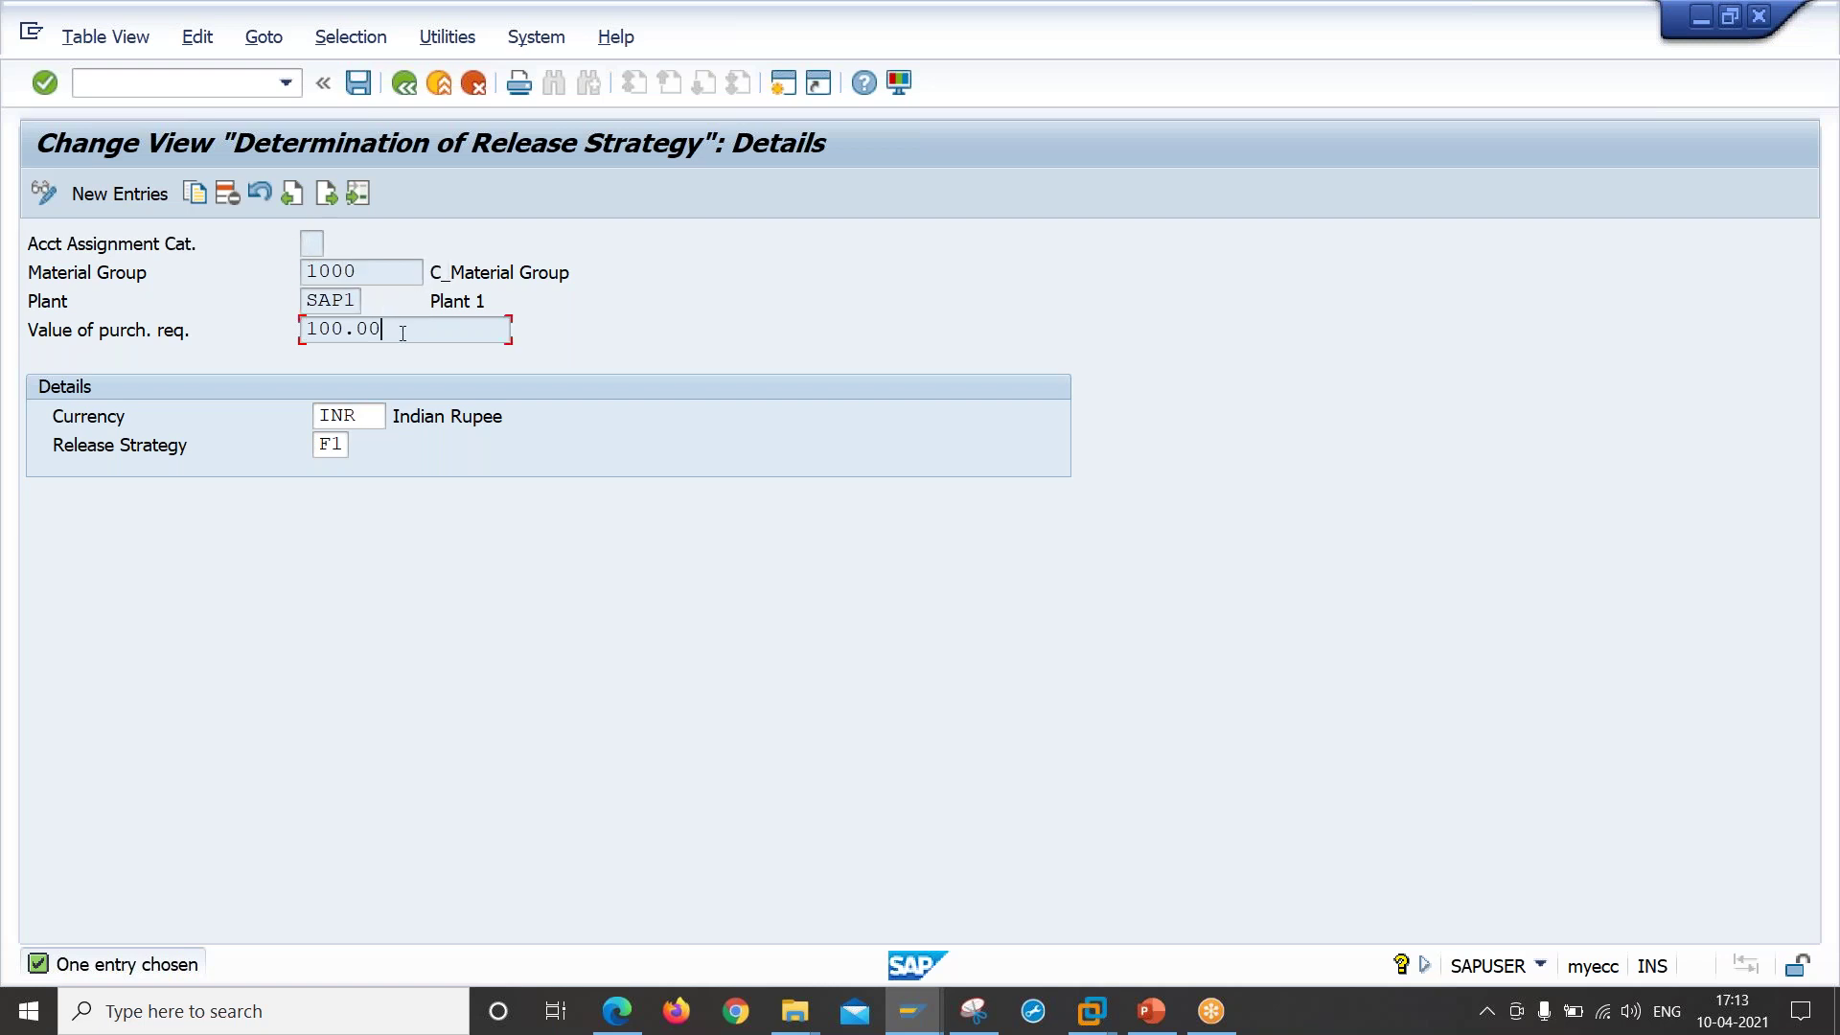
{"action": "left_click", "coordinate": [372, 417]}
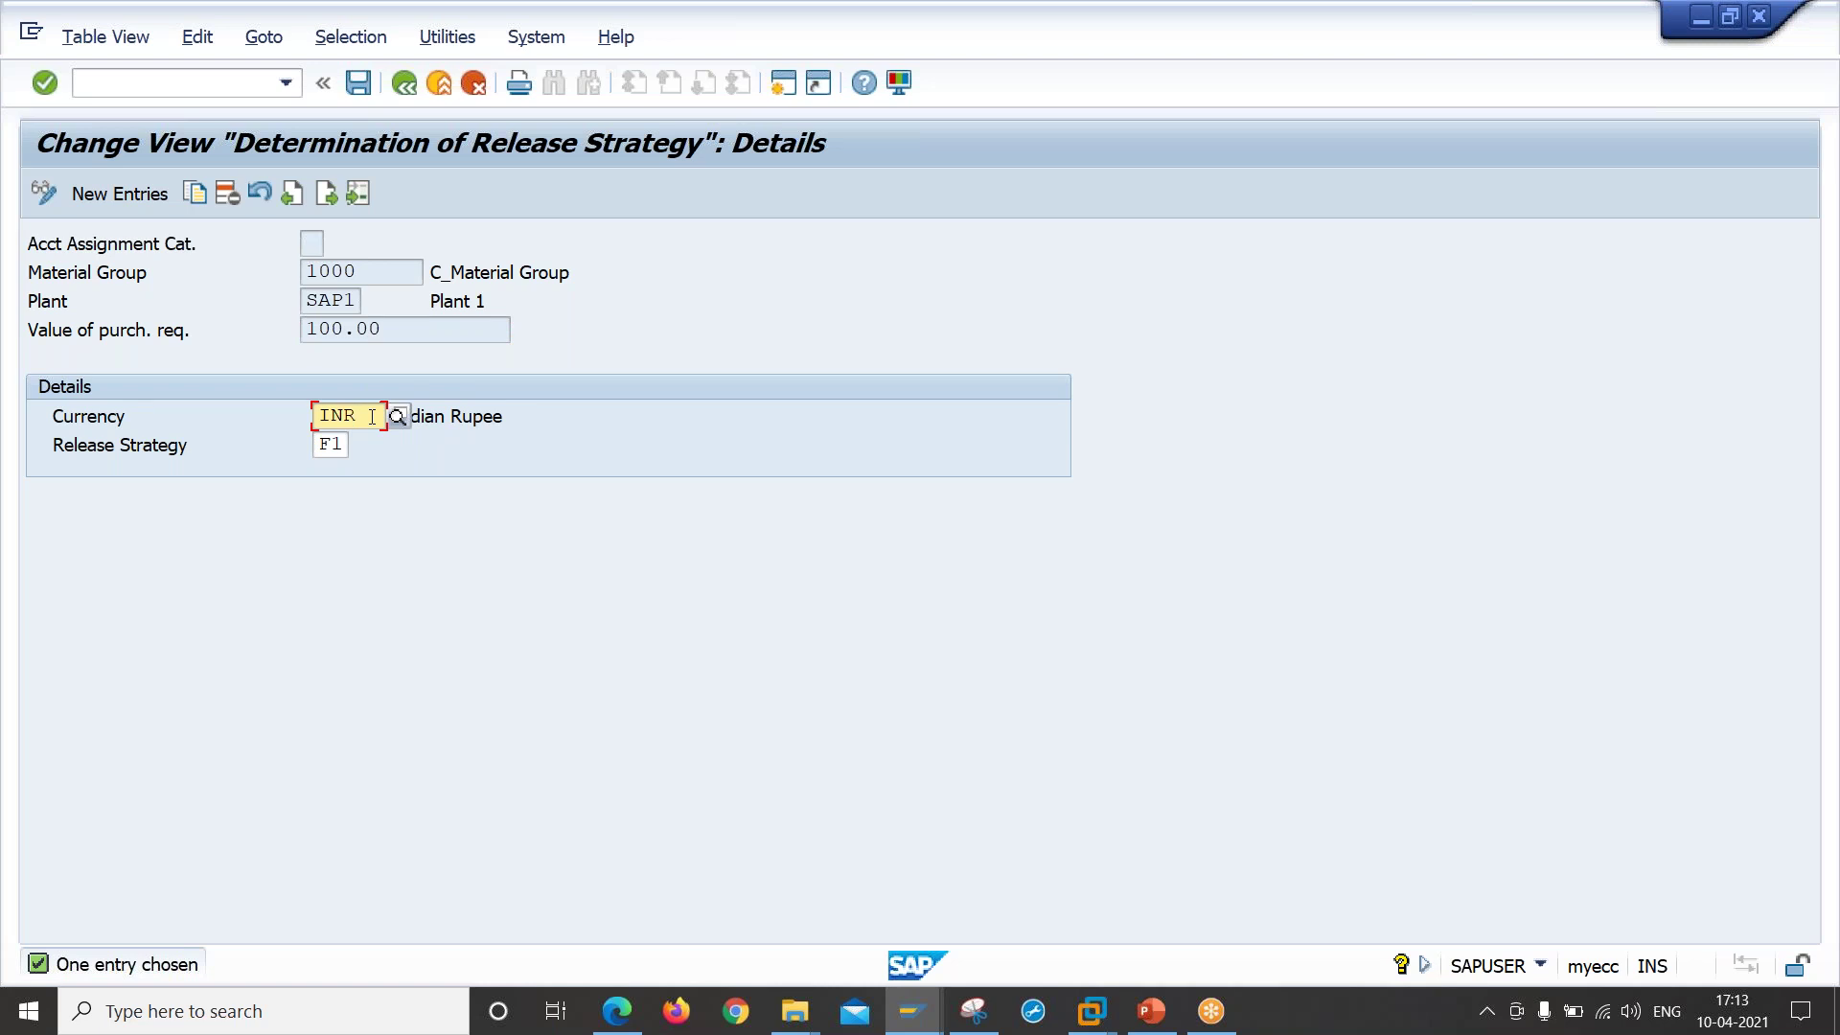
Step: Switch to the PowerPoint slide show and view the slide on determining the release strategy without classification
{"action": "key", "text": "alt+Tab"}
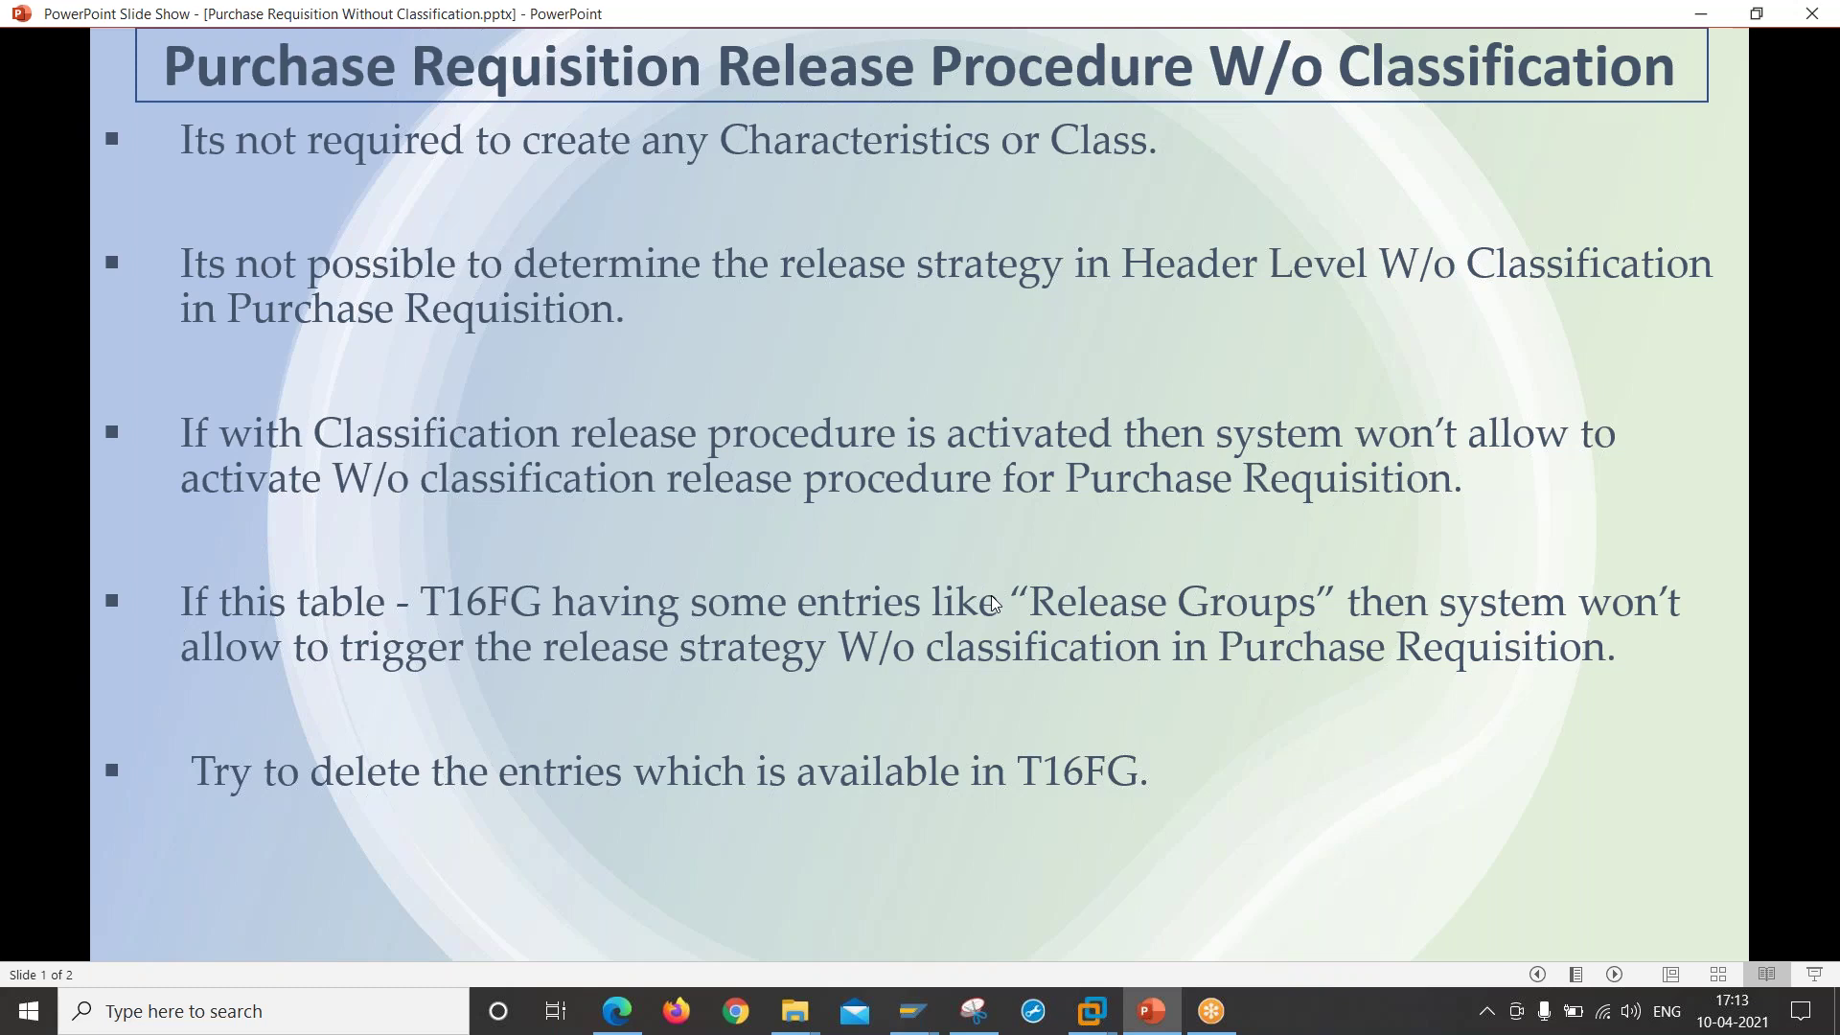
{"action": "left_click", "coordinate": [1136, 825]}
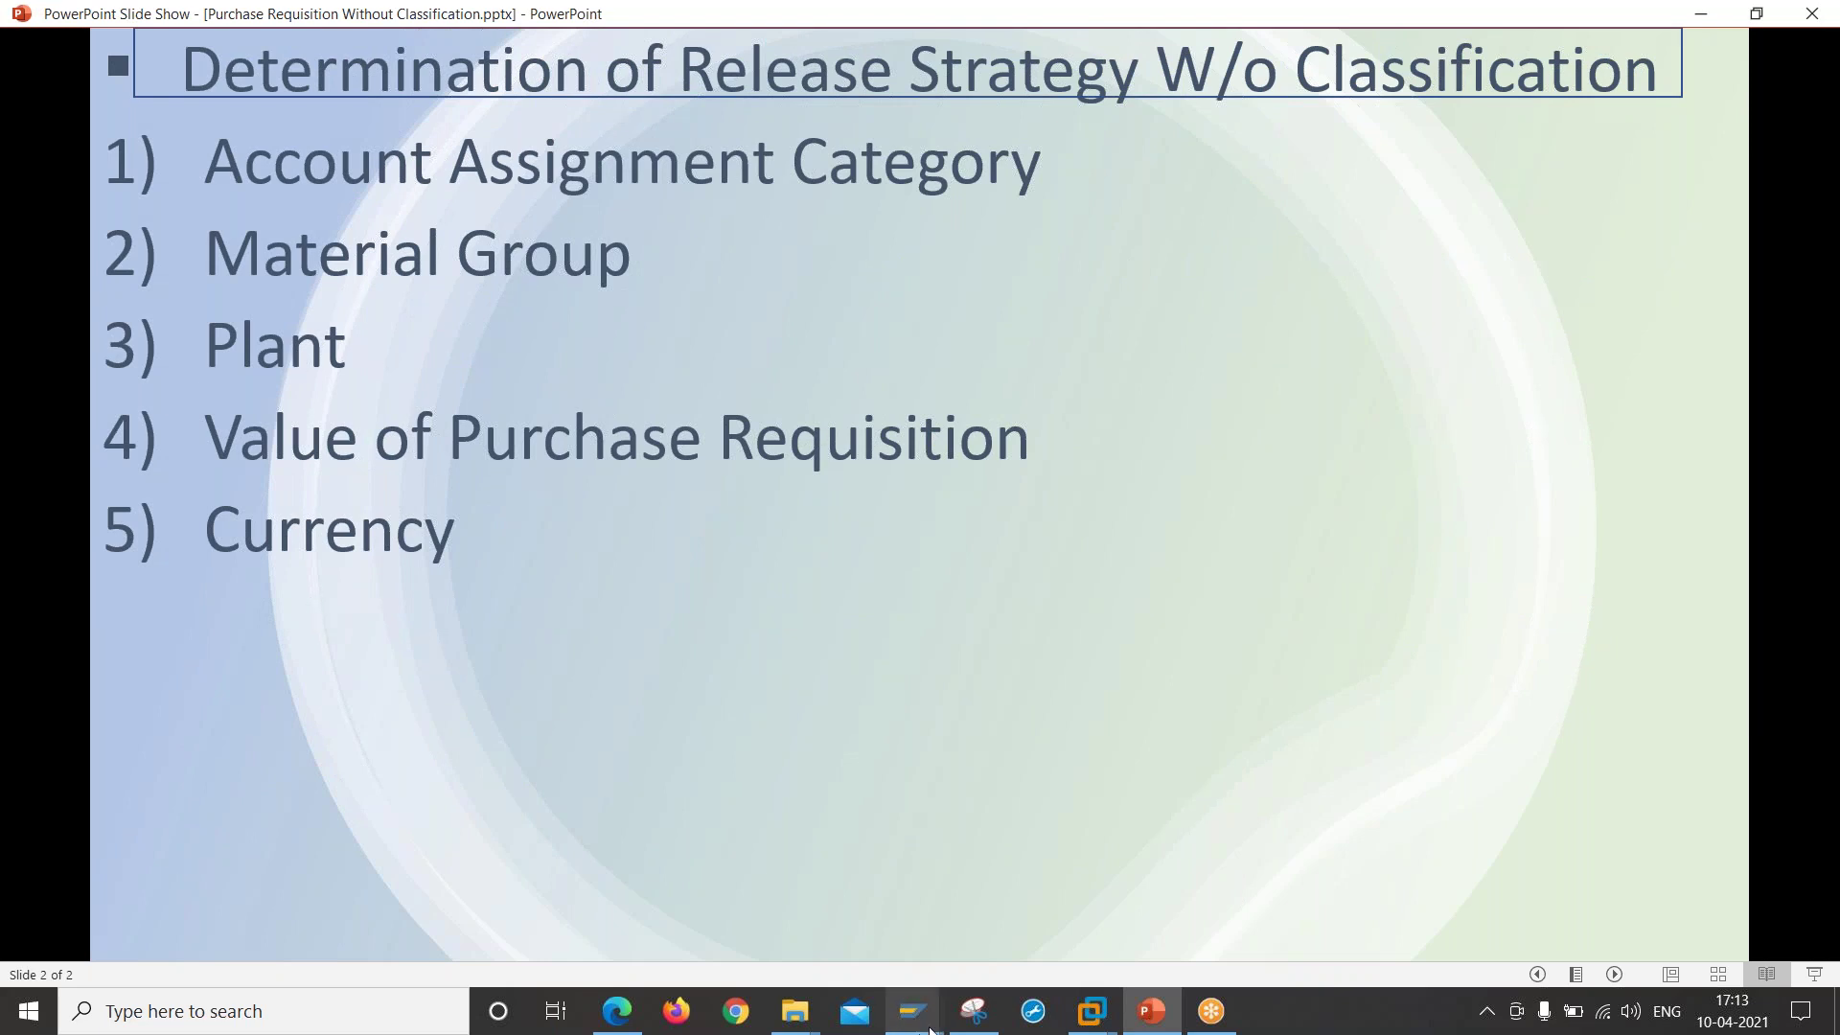
Step: Switch to the SAP General Table Display session and start transaction ME51N for creating a purchase requisition
{"action": "mouse_move", "coordinate": [930, 1028]}
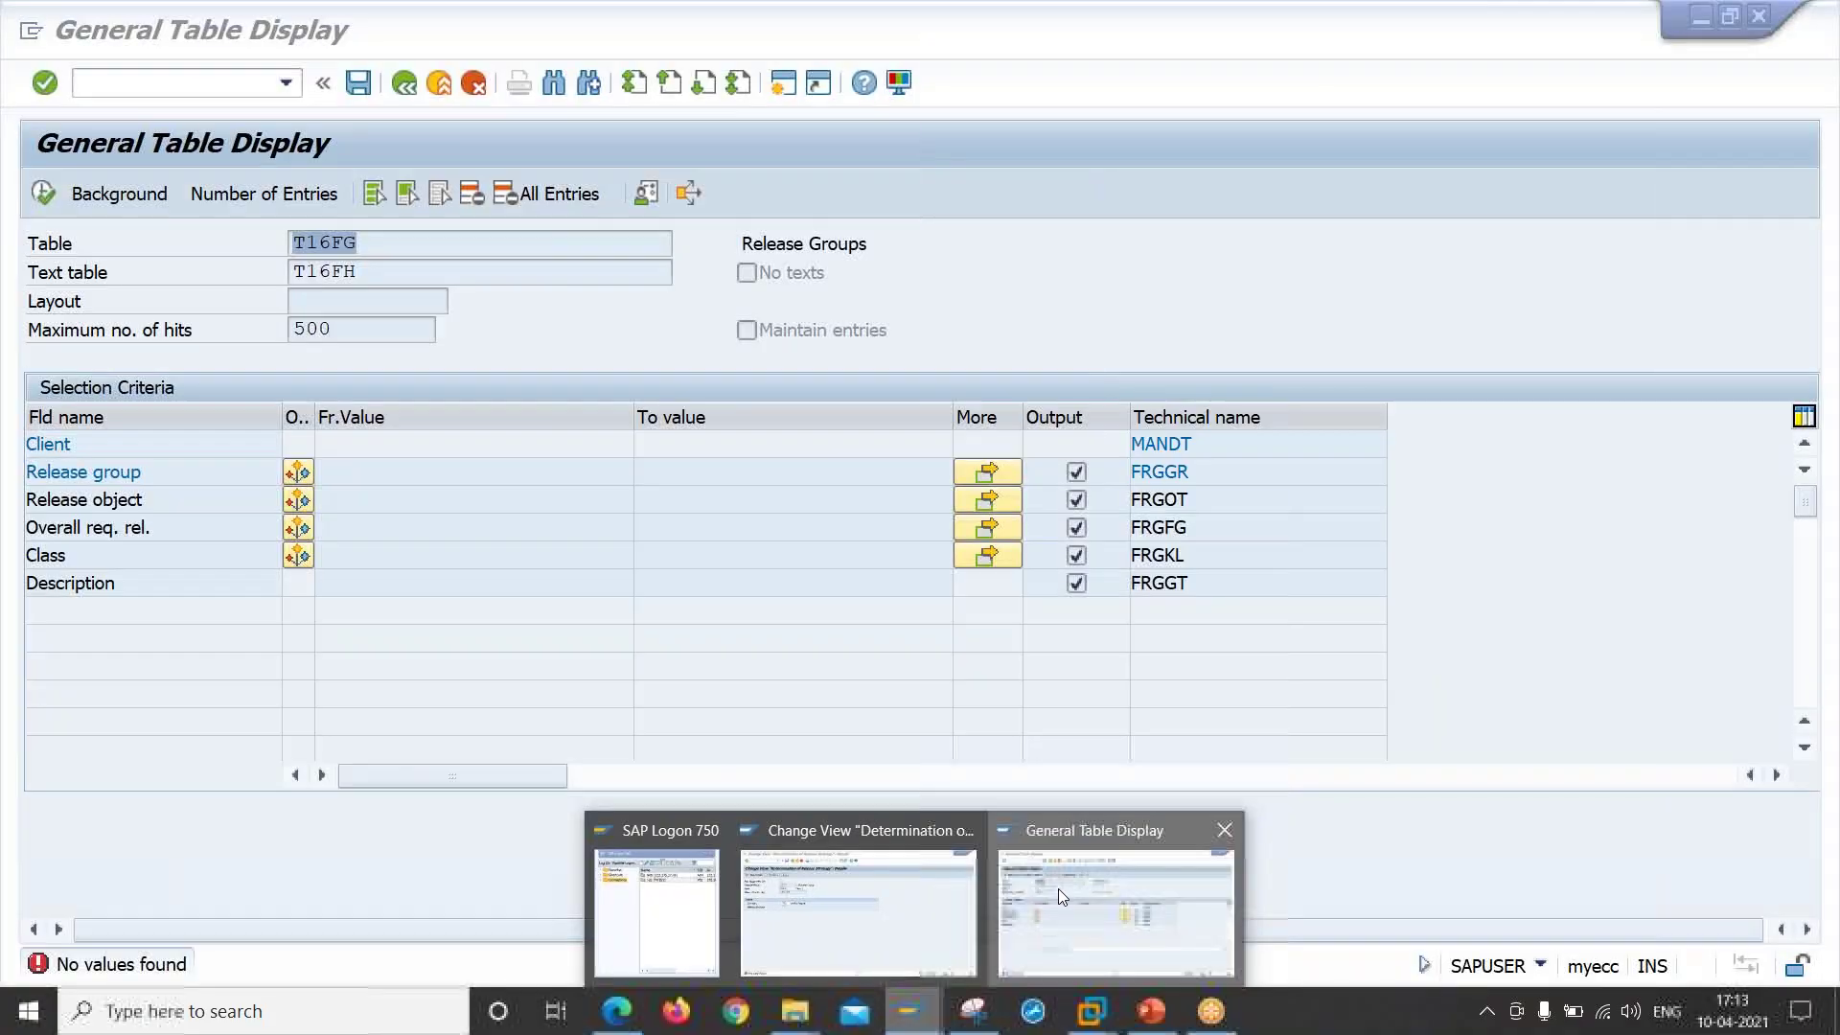
{"action": "left_click", "coordinate": [1058, 888]}
{"action": "left_click", "coordinate": [214, 92]}
{"action": "type", "text": "/NME51N"}
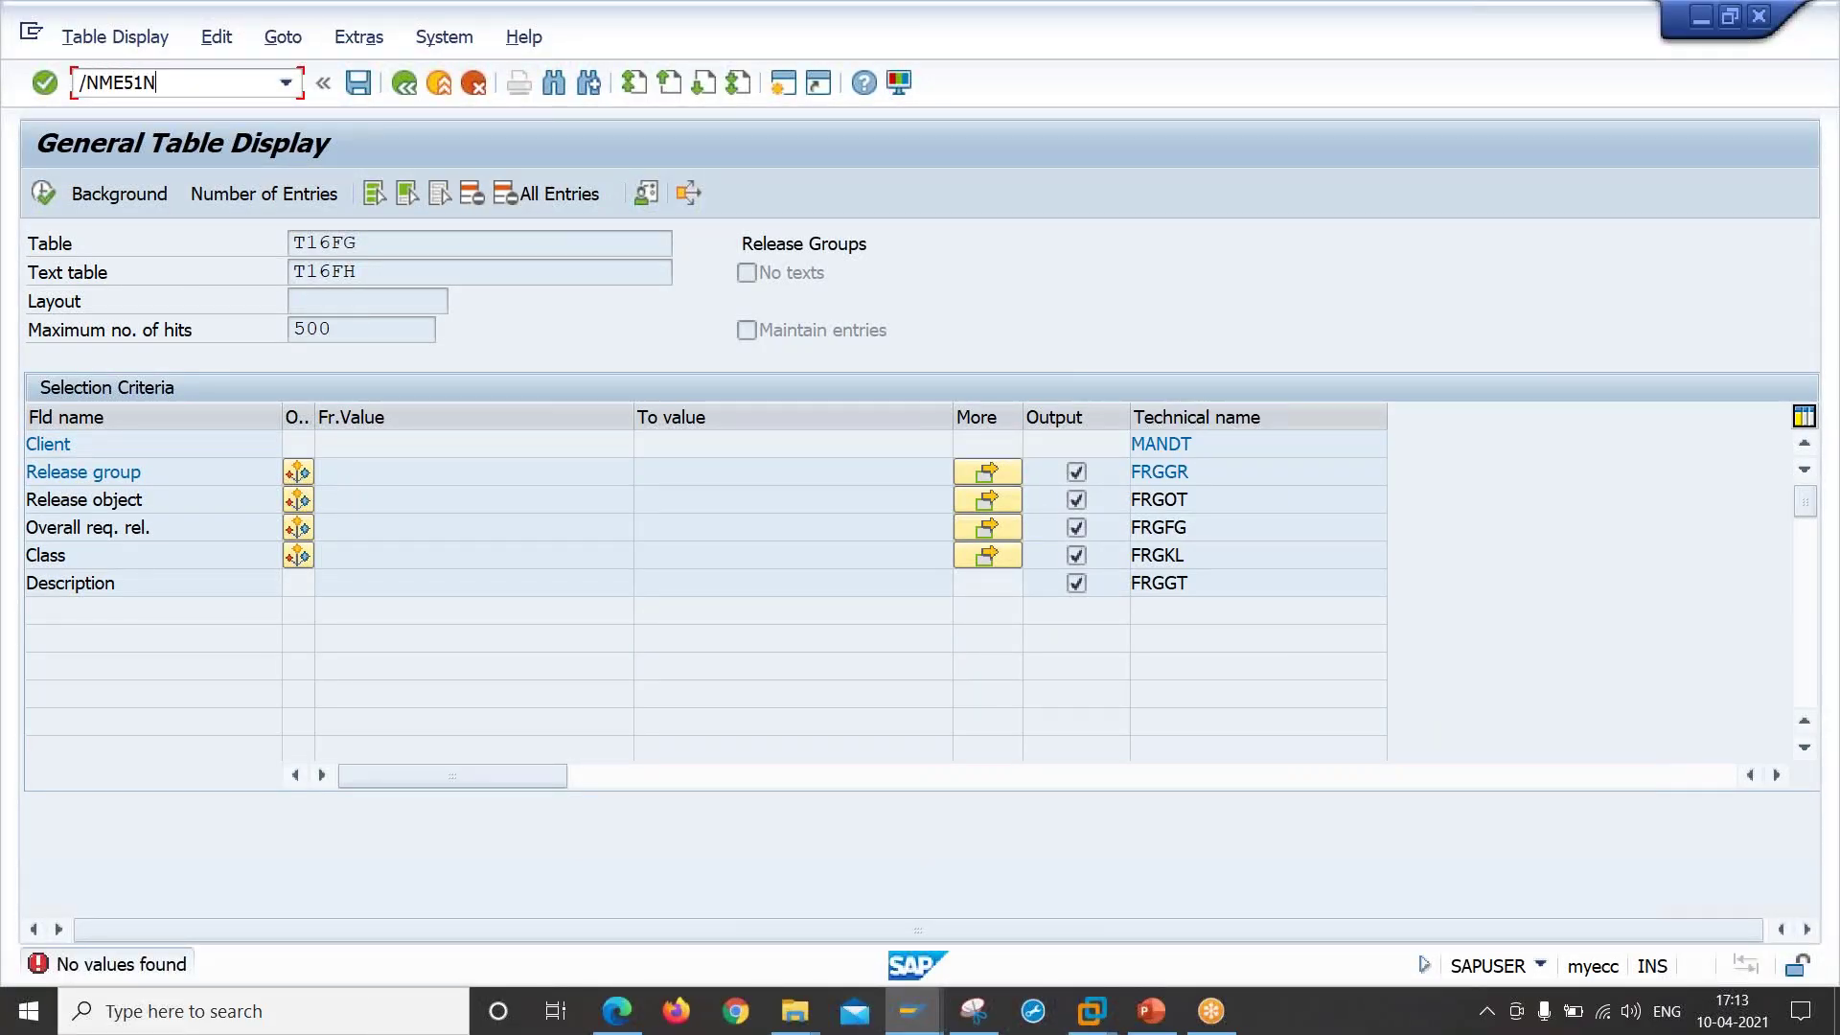
{"action": "key", "text": "Return"}
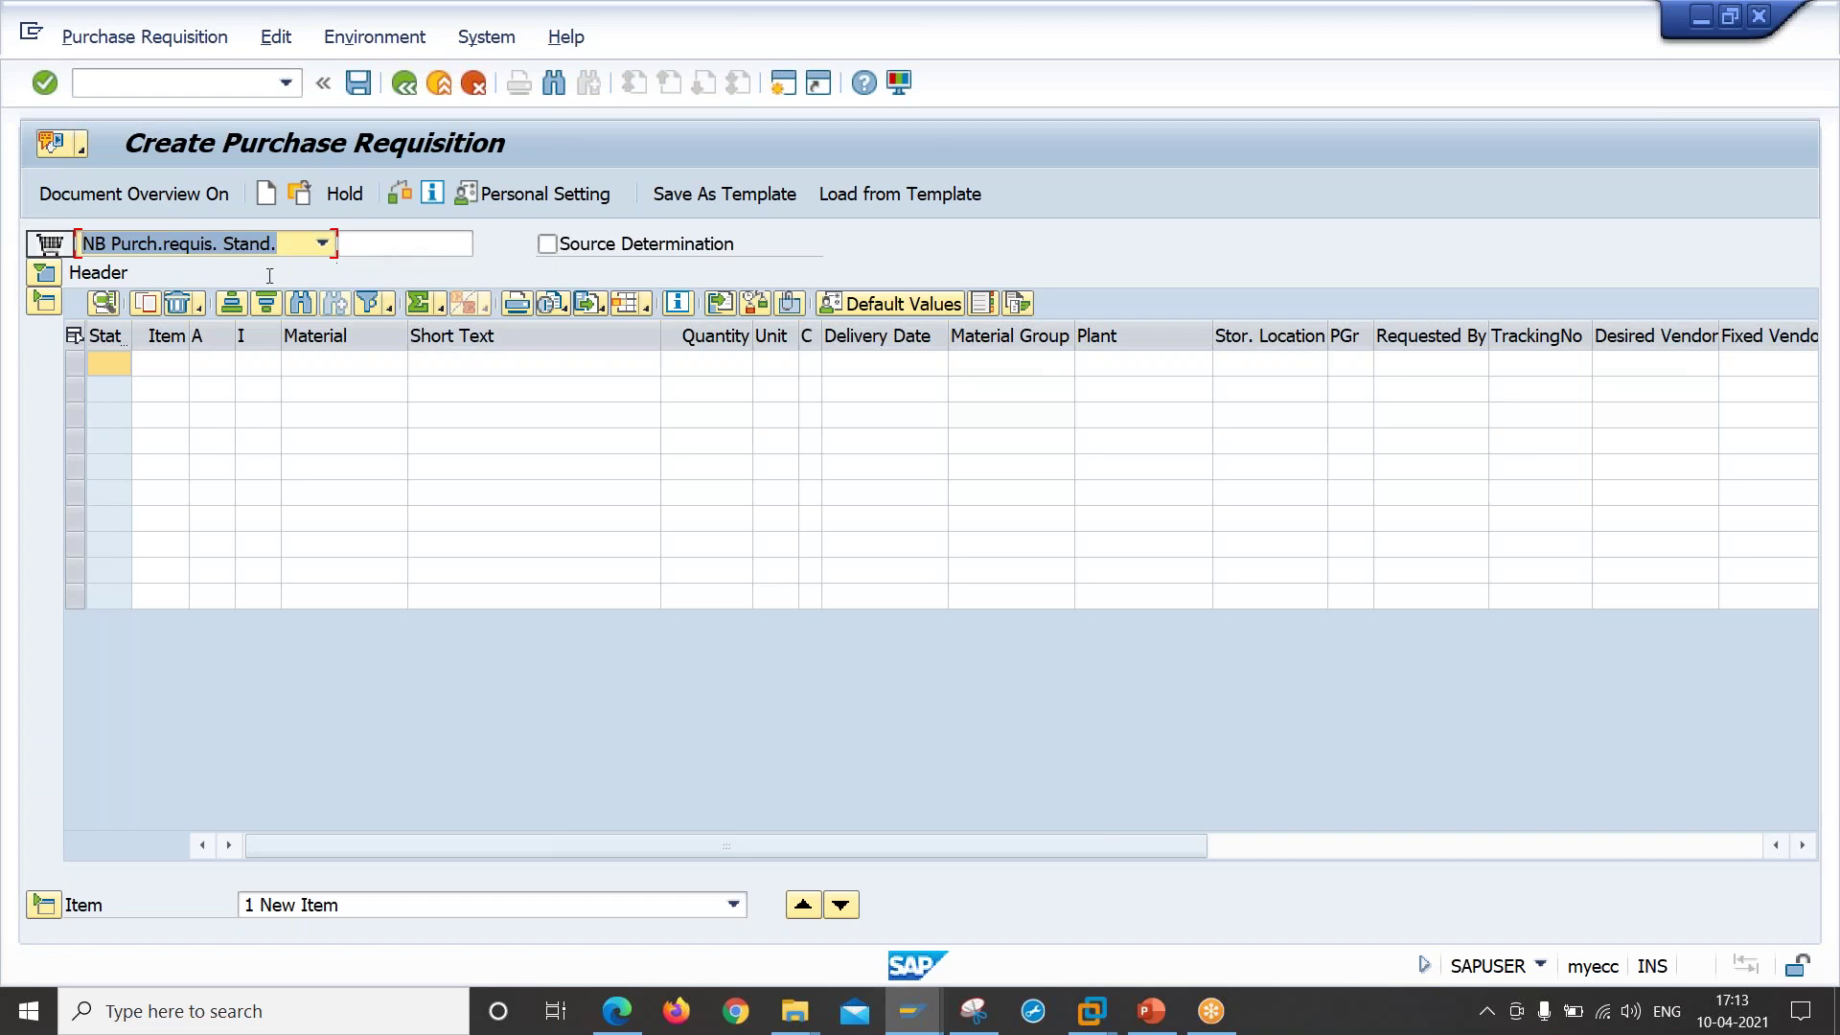
Step: Check the determination criteria on the PowerPoint slide and in the SAP Determination of Release Strategy entry, and return to the new requisition
{"action": "left_click", "coordinate": [329, 371]}
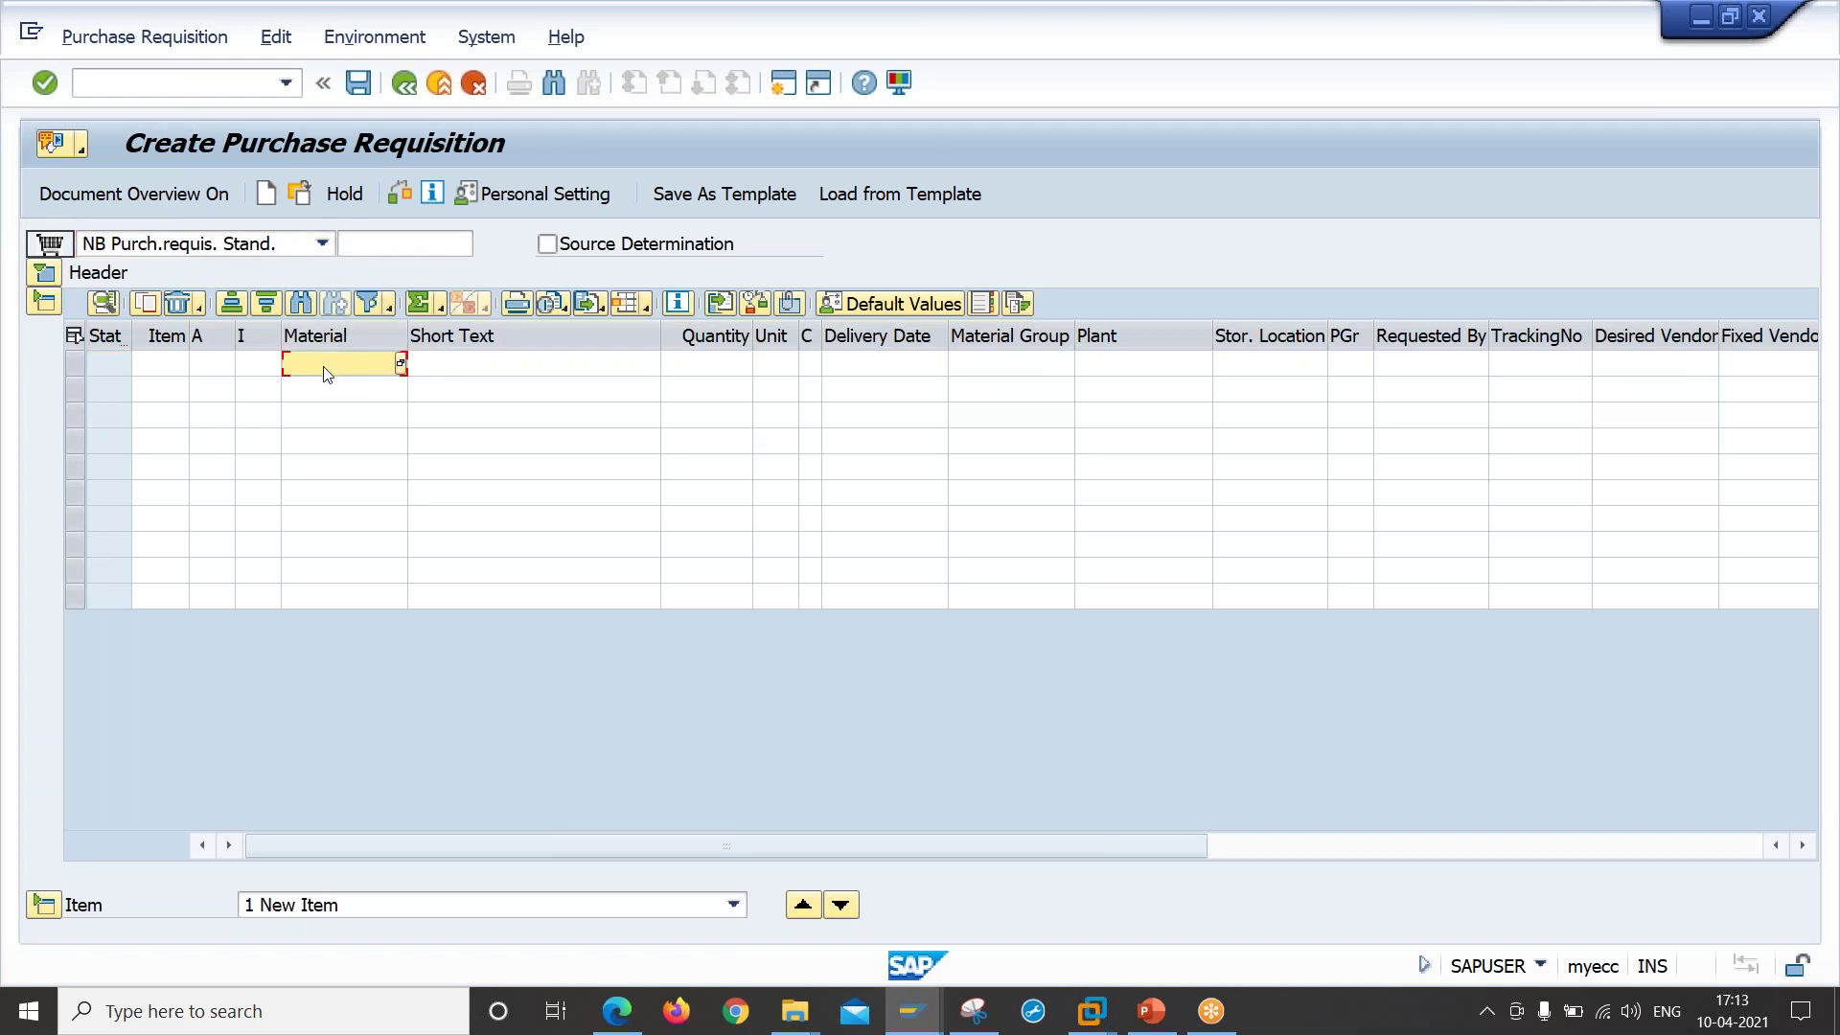
{"action": "left_click", "coordinate": [222, 370]}
{"action": "key", "text": "alt+Tab"}
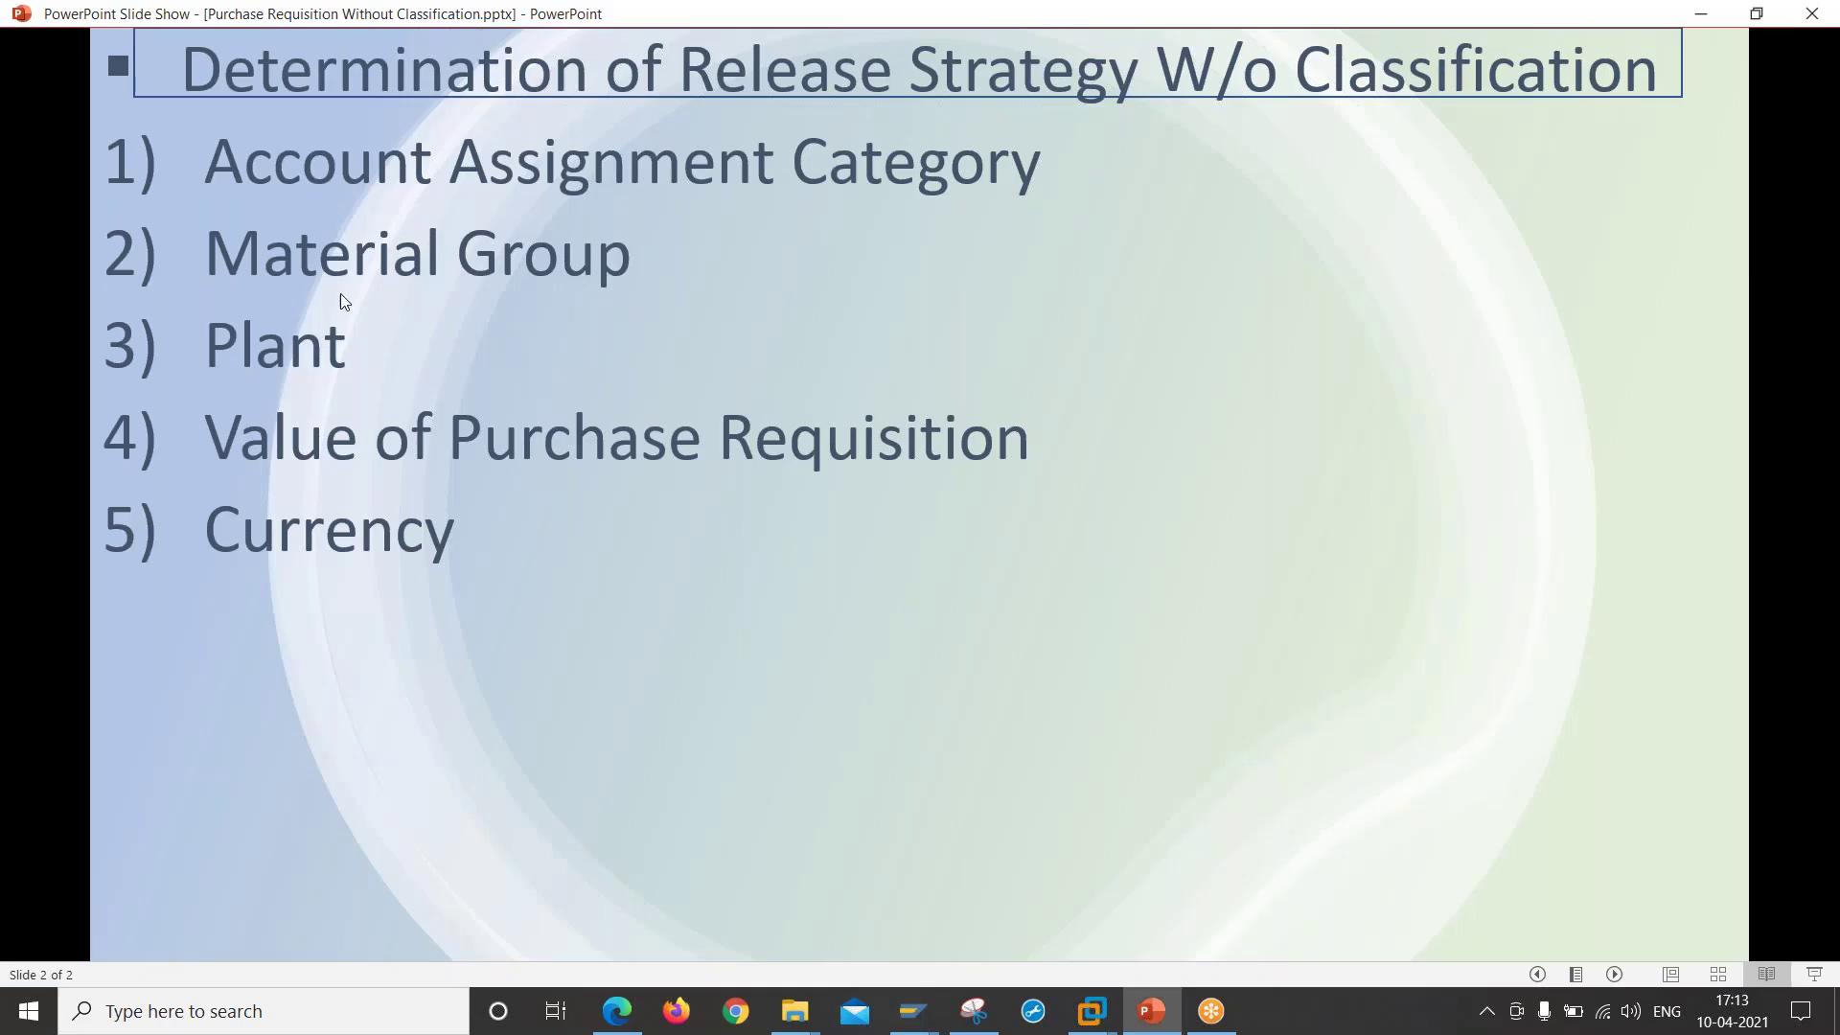
{"action": "key", "text": "alt+Tab"}
{"action": "mouse_move", "coordinate": [914, 1011]}
{"action": "left_click", "coordinate": [884, 922]}
{"action": "left_click", "coordinate": [43, 194]}
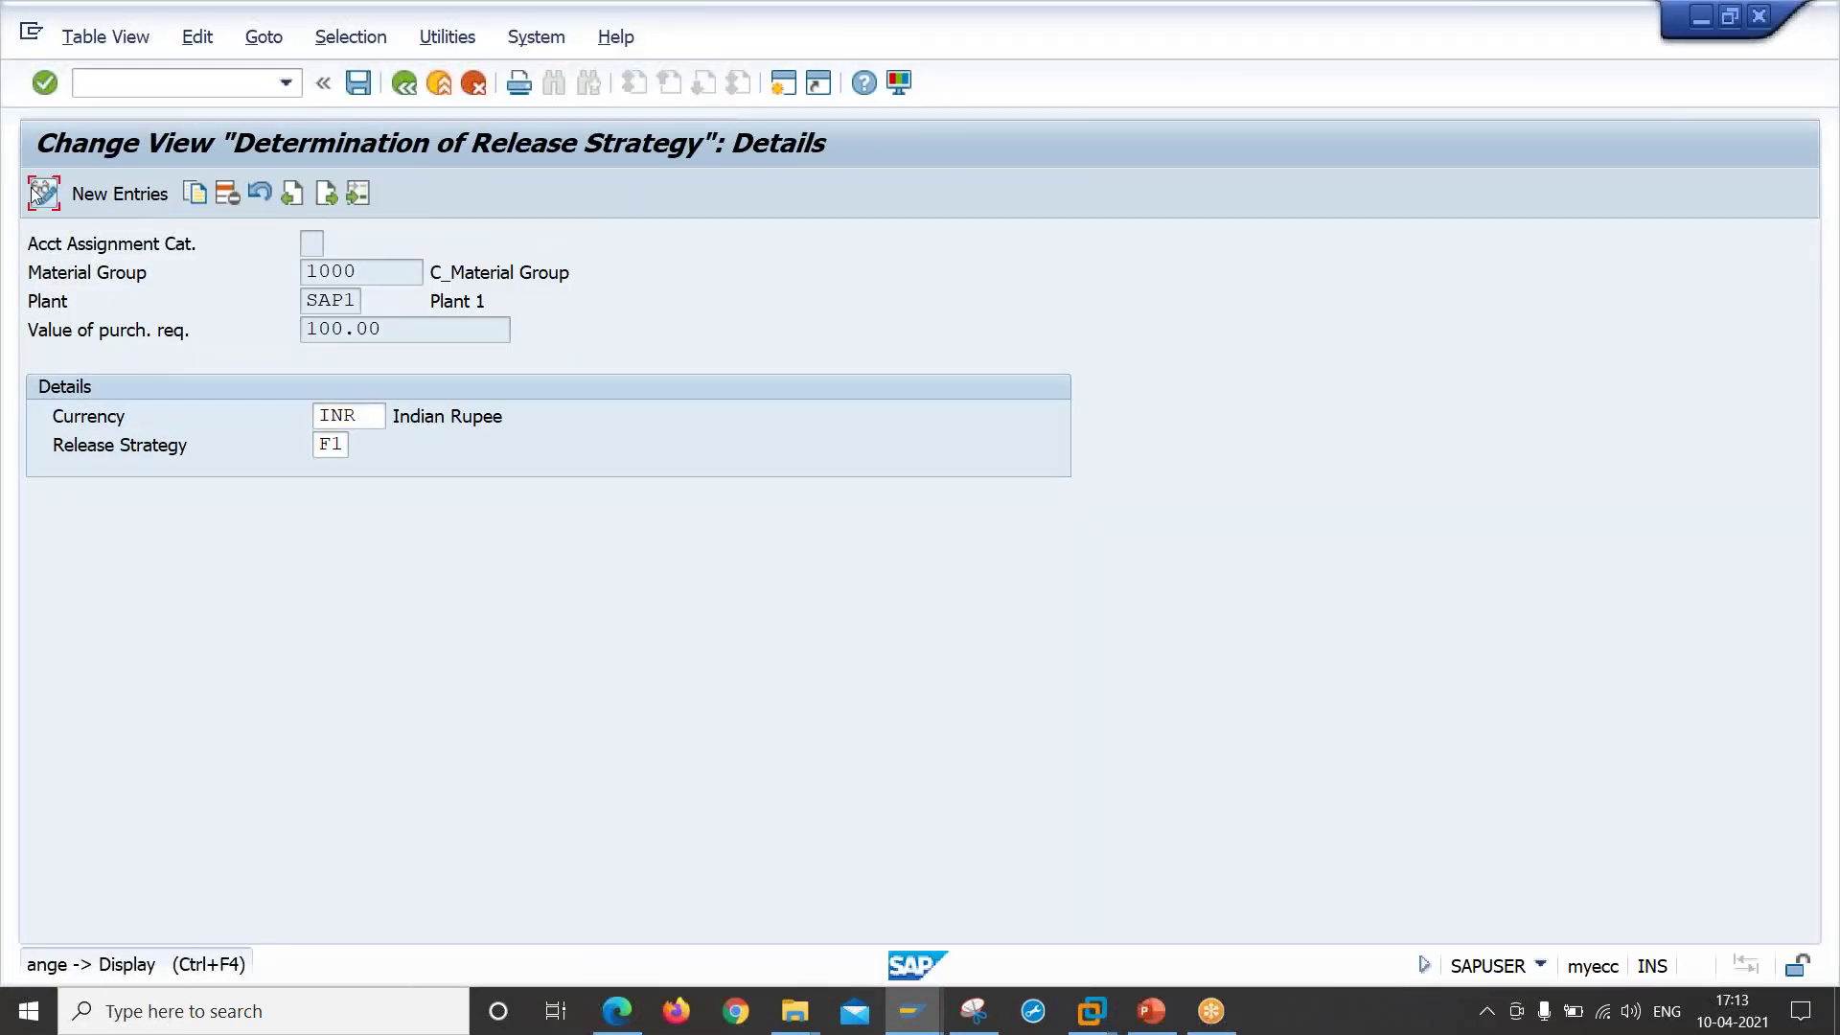
{"action": "key", "text": "alt+Tab"}
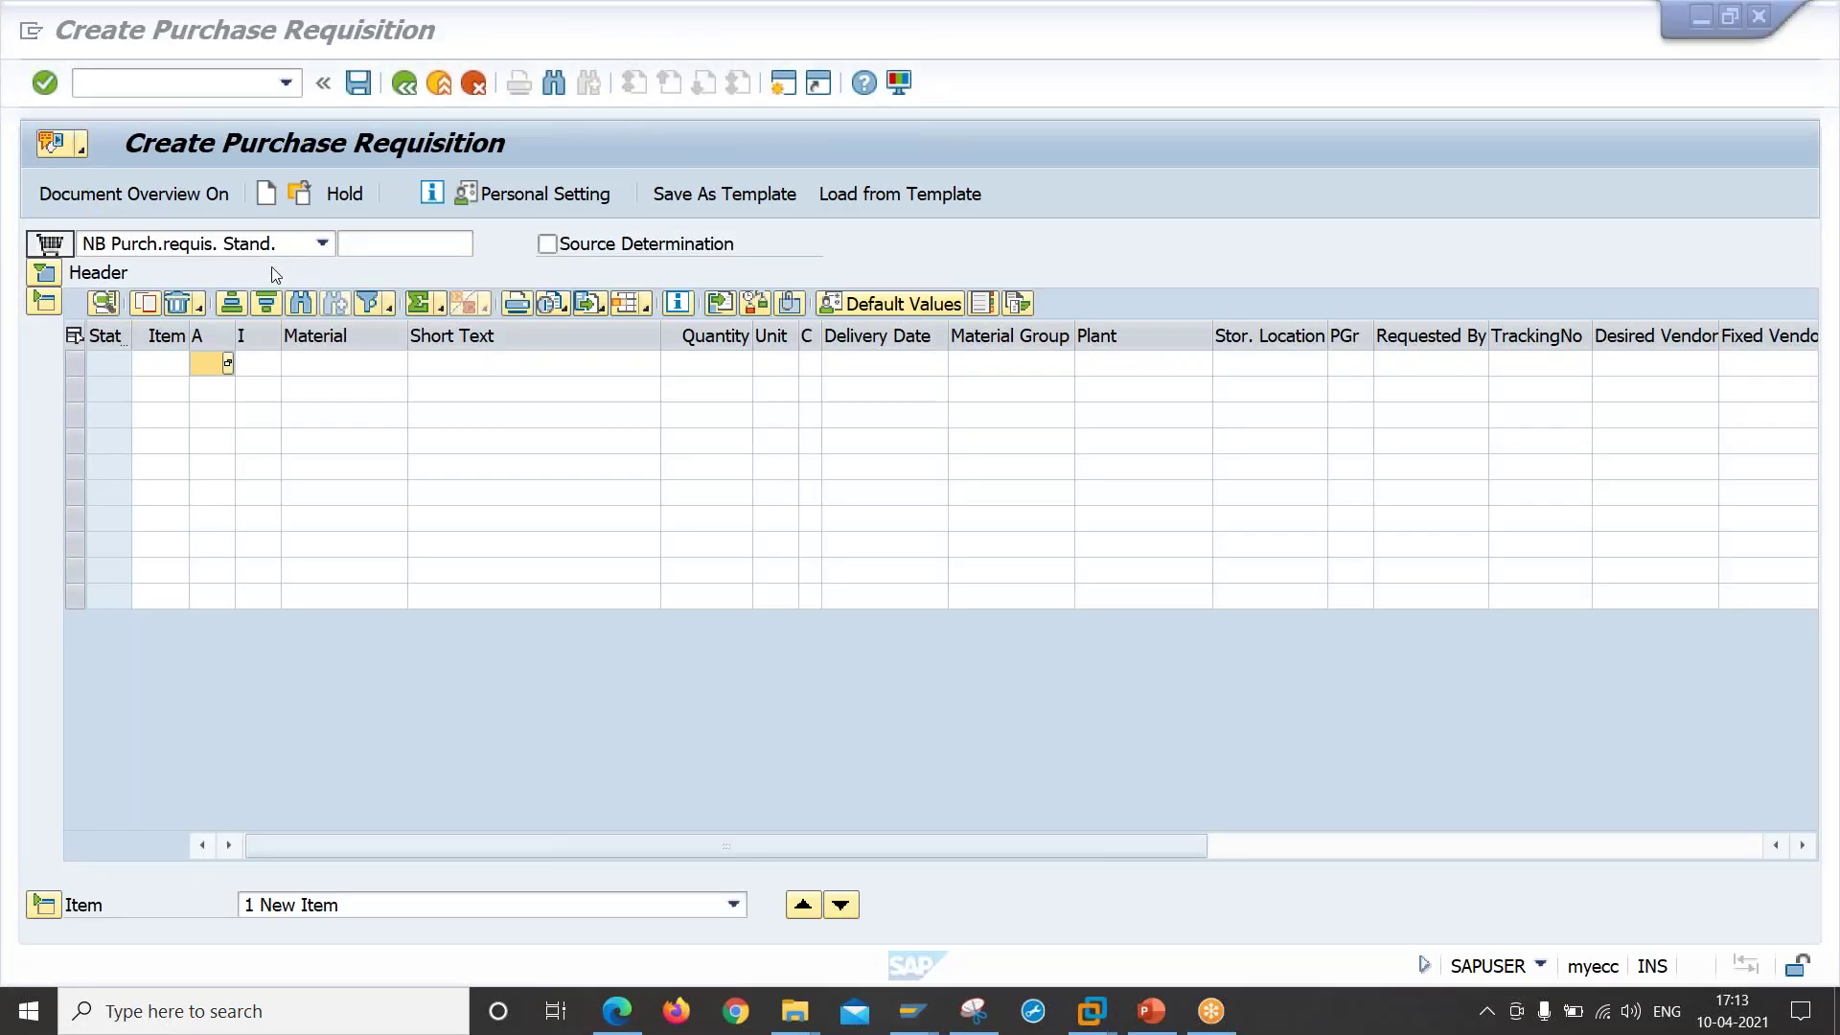
Step: Look up the test material in the plant material list and enter material 50066045 in the requisition's first item row
{"action": "left_click", "coordinate": [299, 368]}
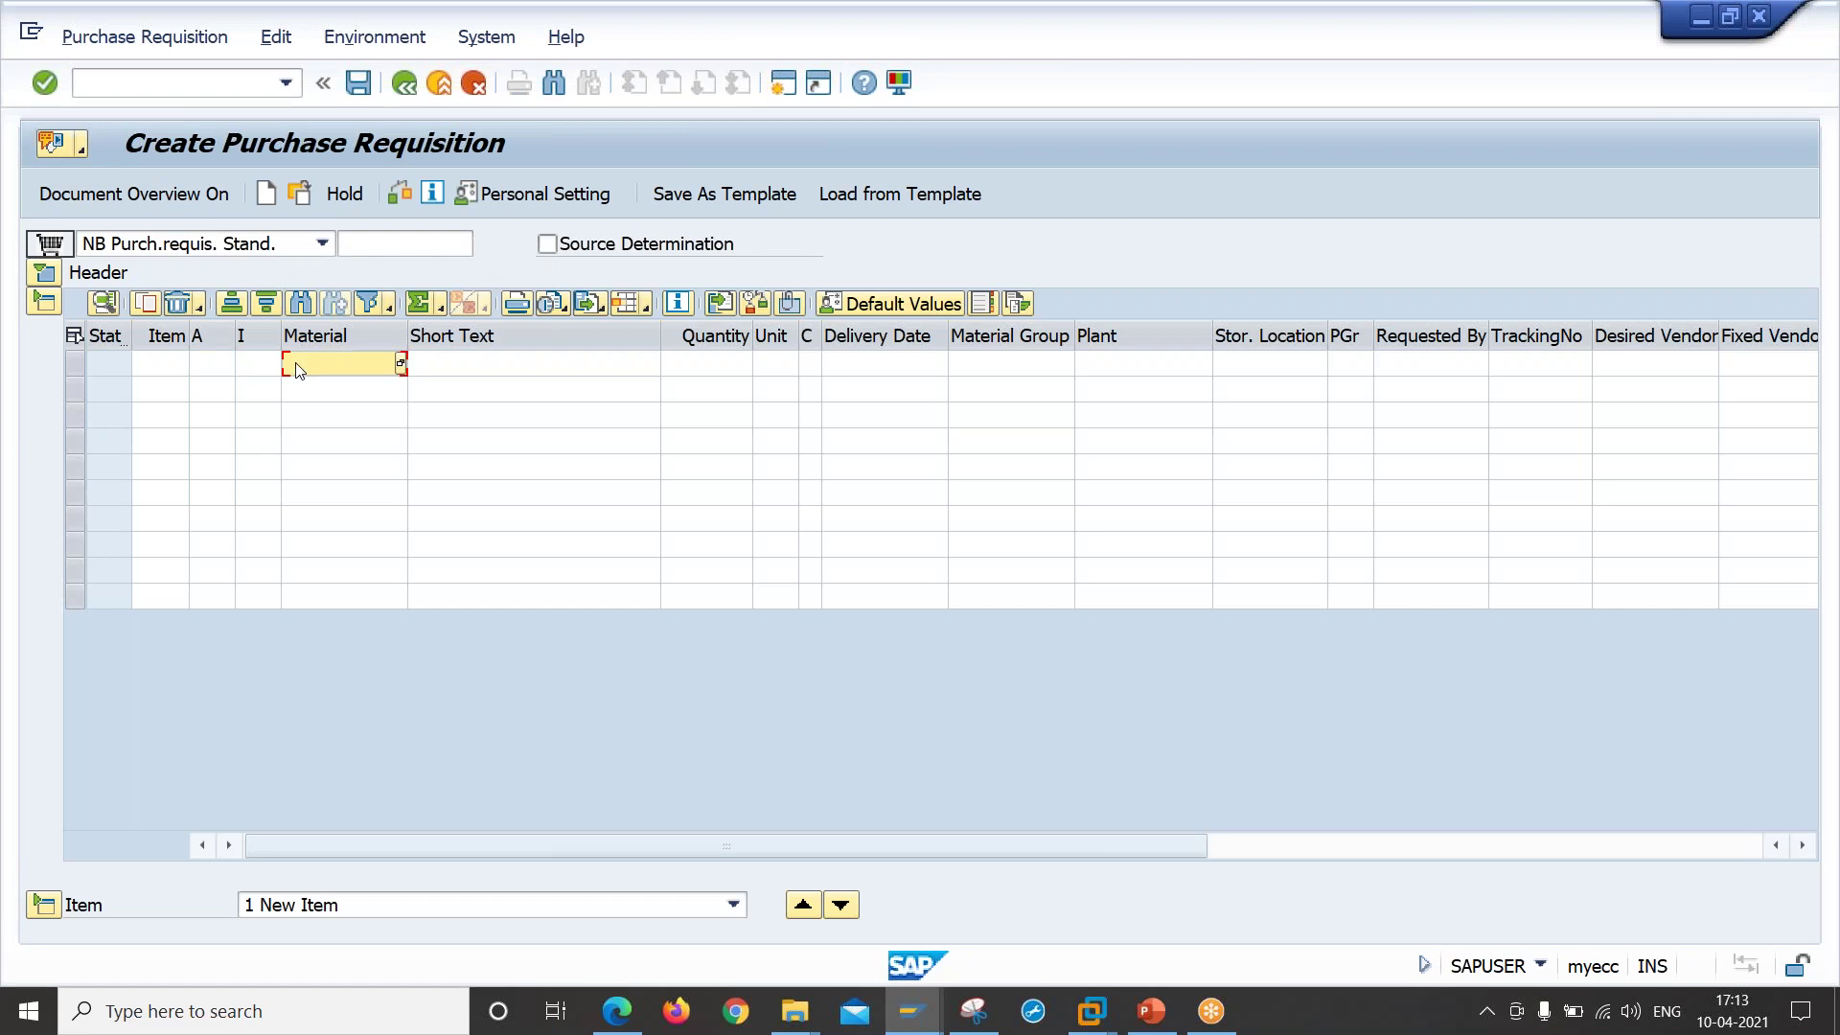
{"action": "left_click", "coordinate": [400, 363]}
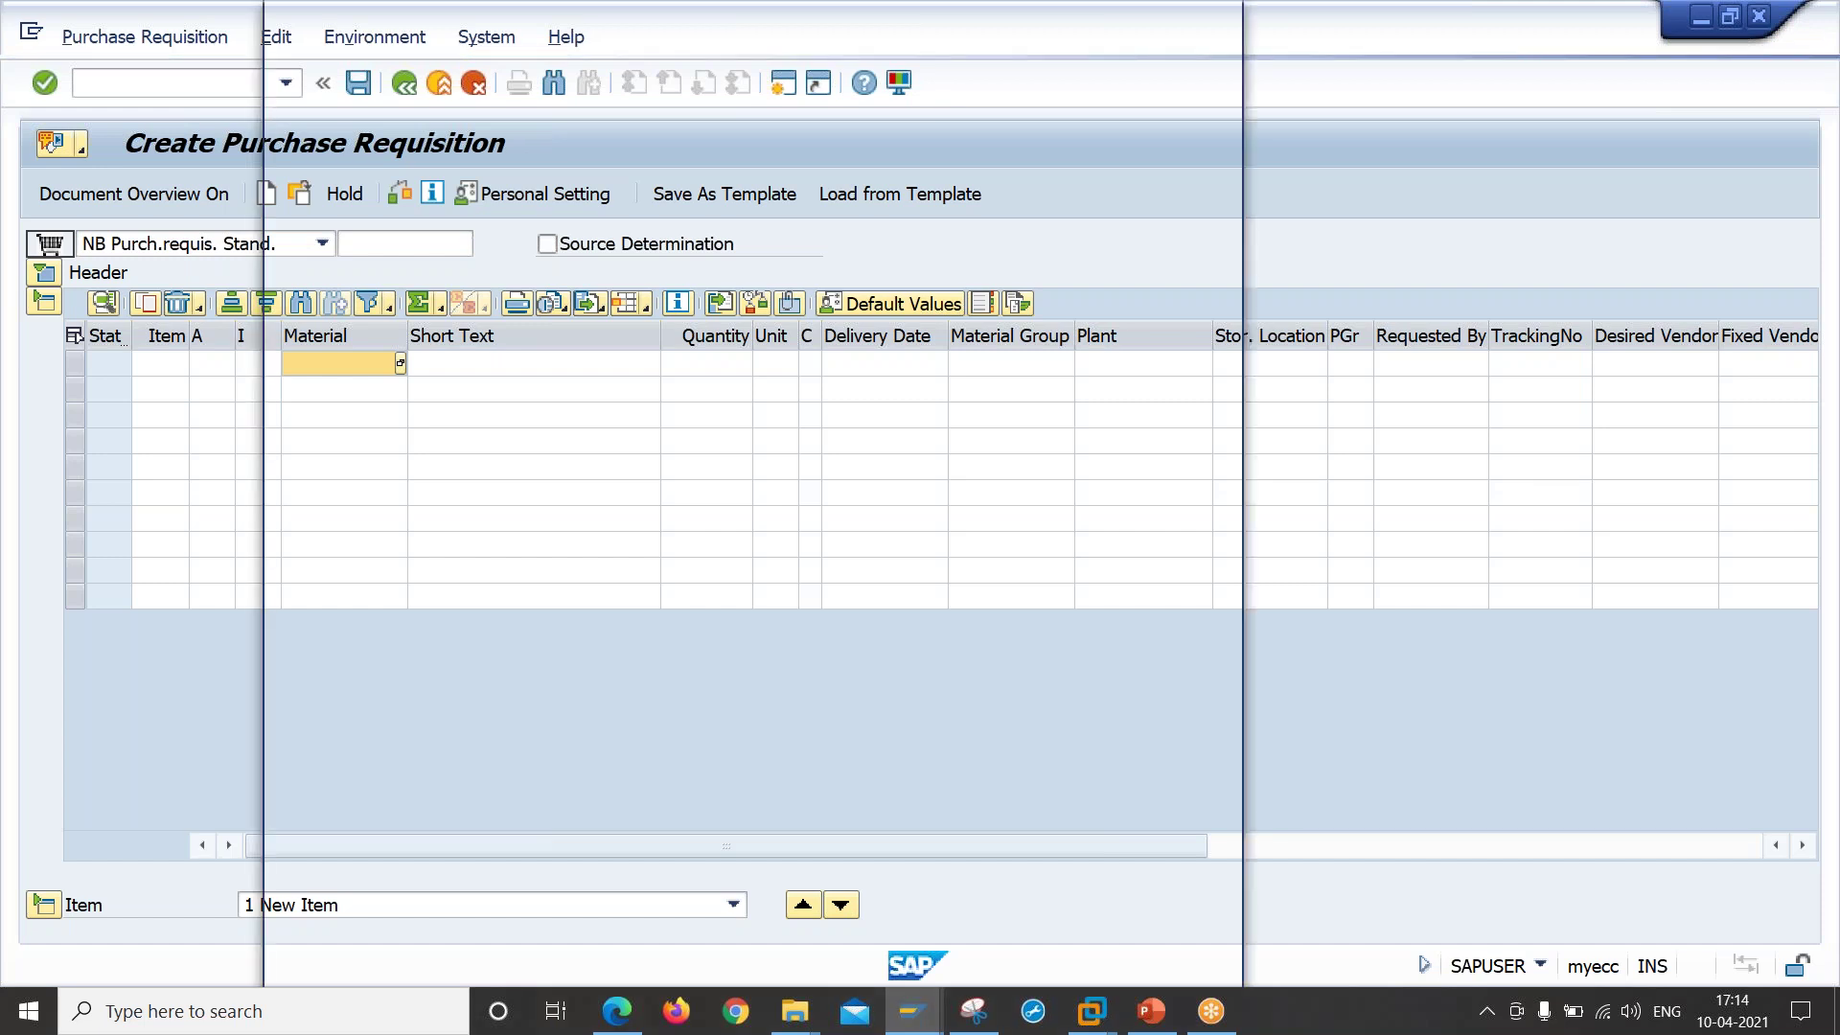
{"action": "key", "text": "Return"}
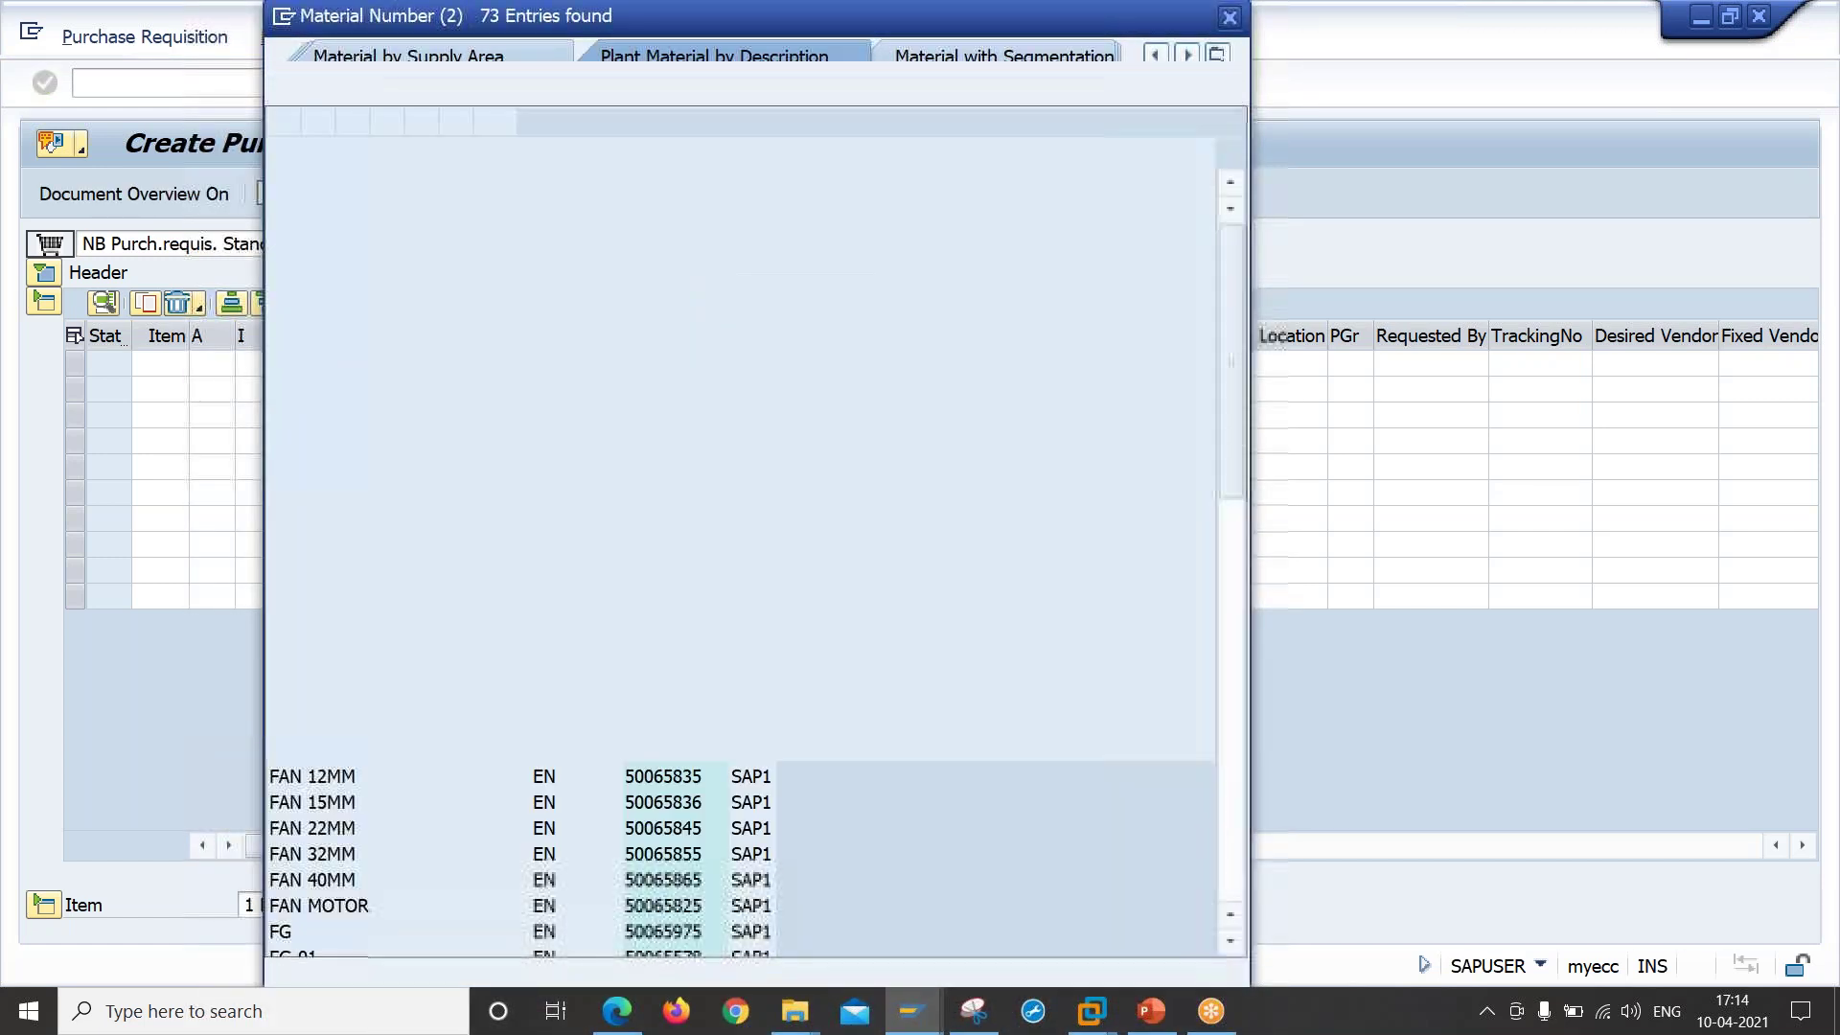
{"action": "left_click", "coordinate": [424, 623]}
{"action": "key", "text": "Down"}
{"action": "key", "text": "Down"}
{"action": "key", "text": "Down"}
{"action": "key", "text": "Down"}
{"action": "key", "text": "Down"}
{"action": "key", "text": "Down"}
{"action": "key", "text": "Down"}
{"action": "key", "text": "Down"}
{"action": "key", "text": "Down"}
{"action": "key", "text": "Down"}
{"action": "key", "text": "Down"}
{"action": "key", "text": "Down"}
{"action": "key", "text": "Down"}
{"action": "key", "text": "Down"}
{"action": "key", "text": "Down"}
{"action": "key", "text": "Down"}
{"action": "key", "text": "Down"}
{"action": "key", "text": "Down"}
{"action": "key", "text": "Down"}
{"action": "key", "text": "Down"}
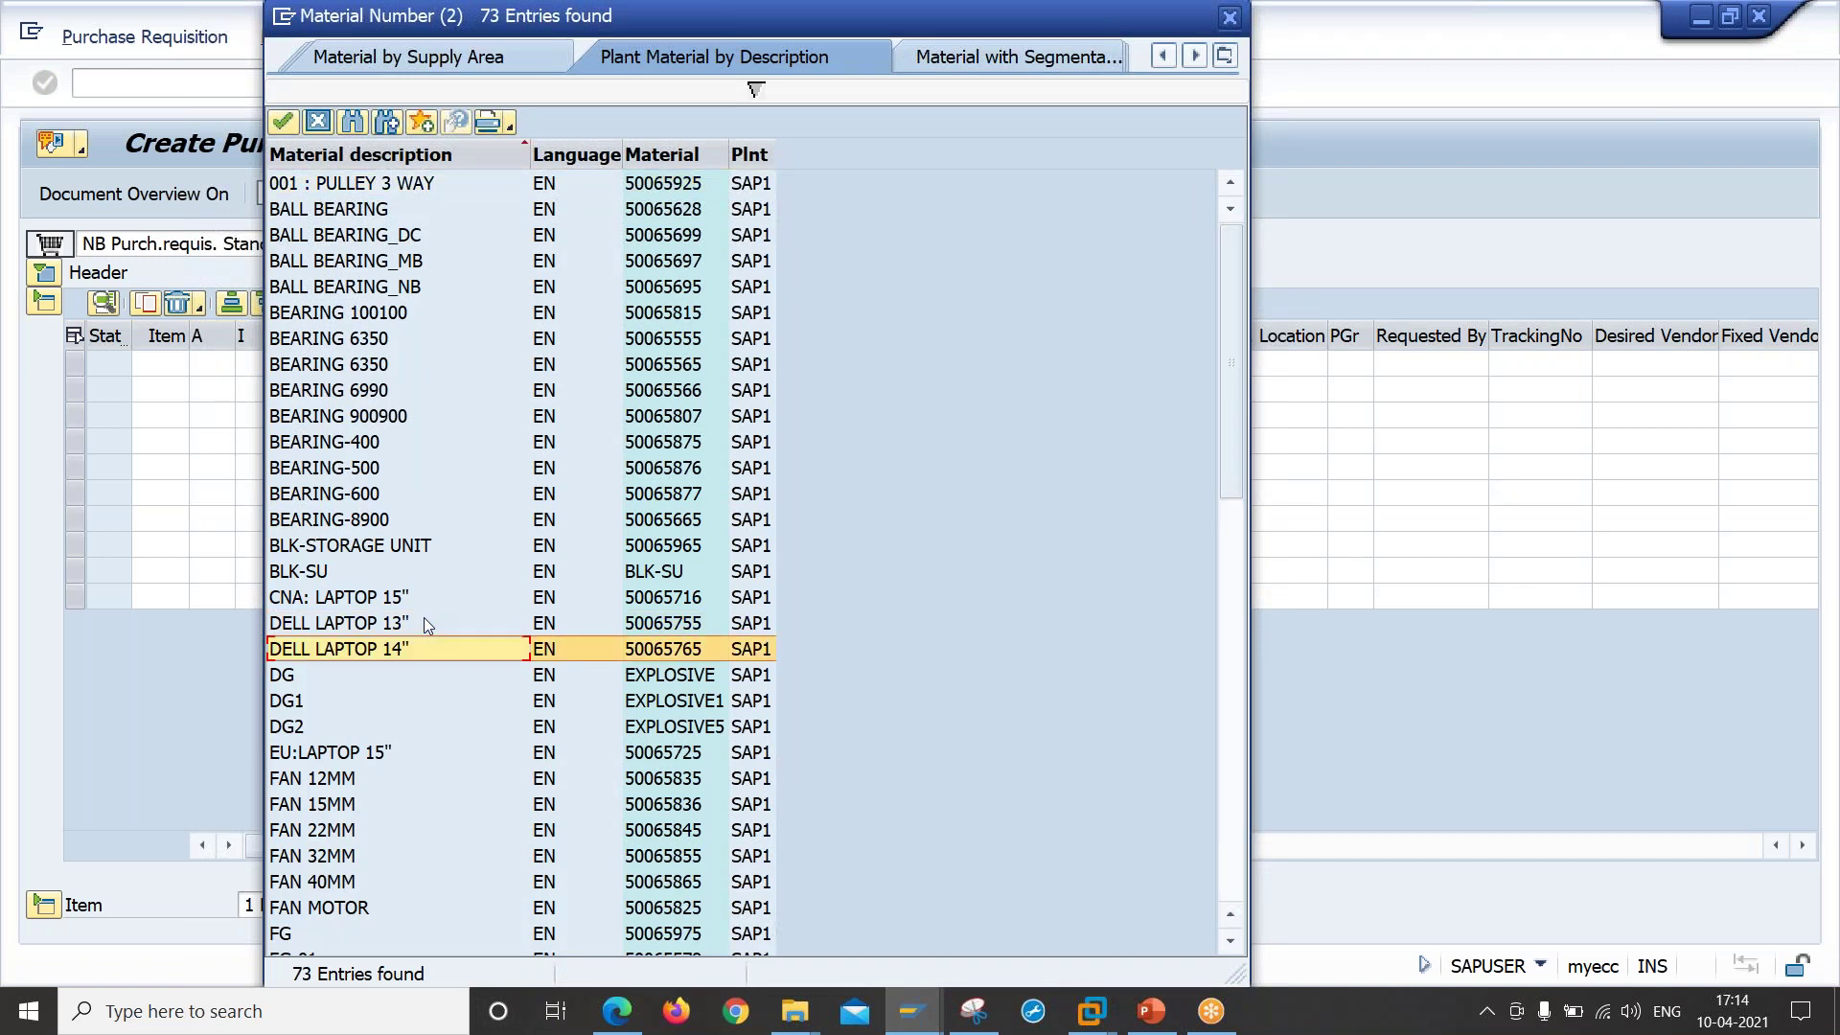
{"action": "key", "text": "Down"}
{"action": "key", "text": "Down"}
{"action": "key", "text": "Down"}
{"action": "key", "text": "Down"}
{"action": "key", "text": "Down"}
{"action": "key", "text": "Down"}
{"action": "key", "text": "Down"}
{"action": "key", "text": "Down"}
{"action": "key", "text": "Down"}
{"action": "key", "text": "Down"}
{"action": "key", "text": "Down"}
{"action": "key", "text": "Down"}
{"action": "key", "text": "Down"}
{"action": "key", "text": "Down"}
{"action": "key", "text": "Down"}
{"action": "key", "text": "Down"}
{"action": "key", "text": "Down"}
{"action": "key", "text": "Down"}
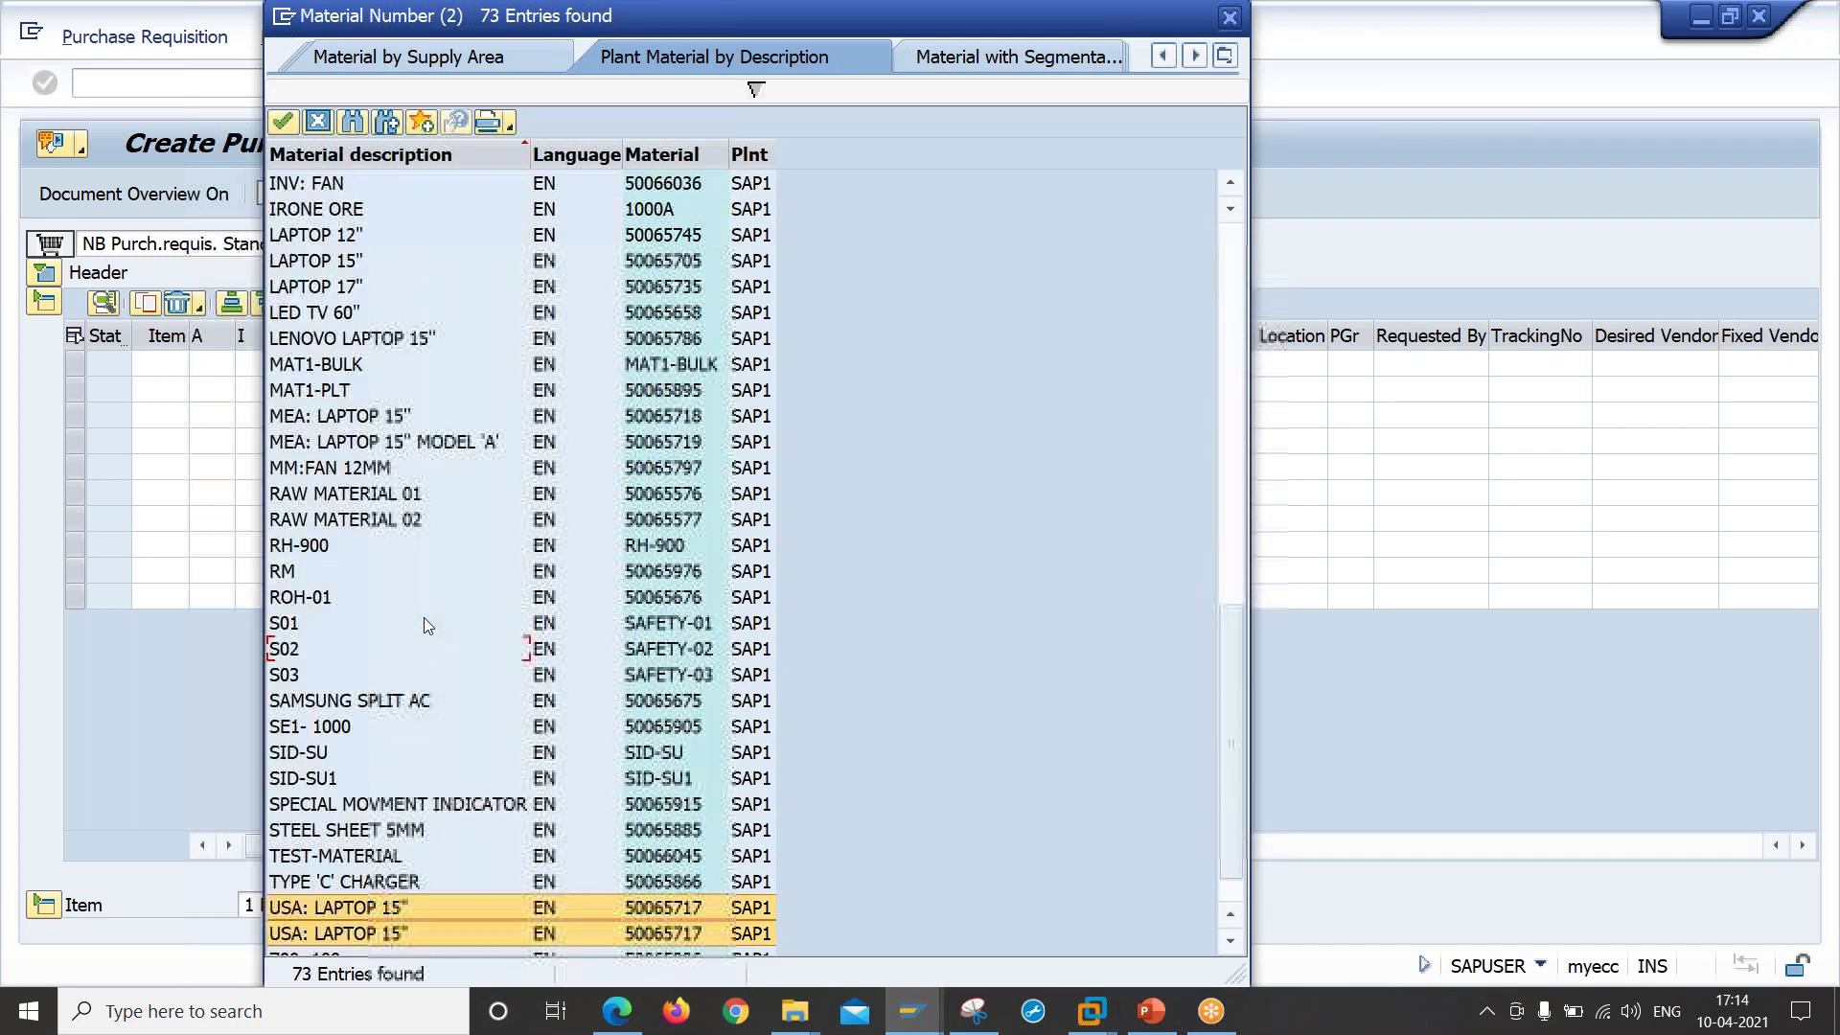
{"action": "key", "text": "Up"}
{"action": "key", "text": "Up"}
{"action": "key", "text": "Up"}
{"action": "key", "text": "Escape"}
{"action": "type", "text": "50066045"}
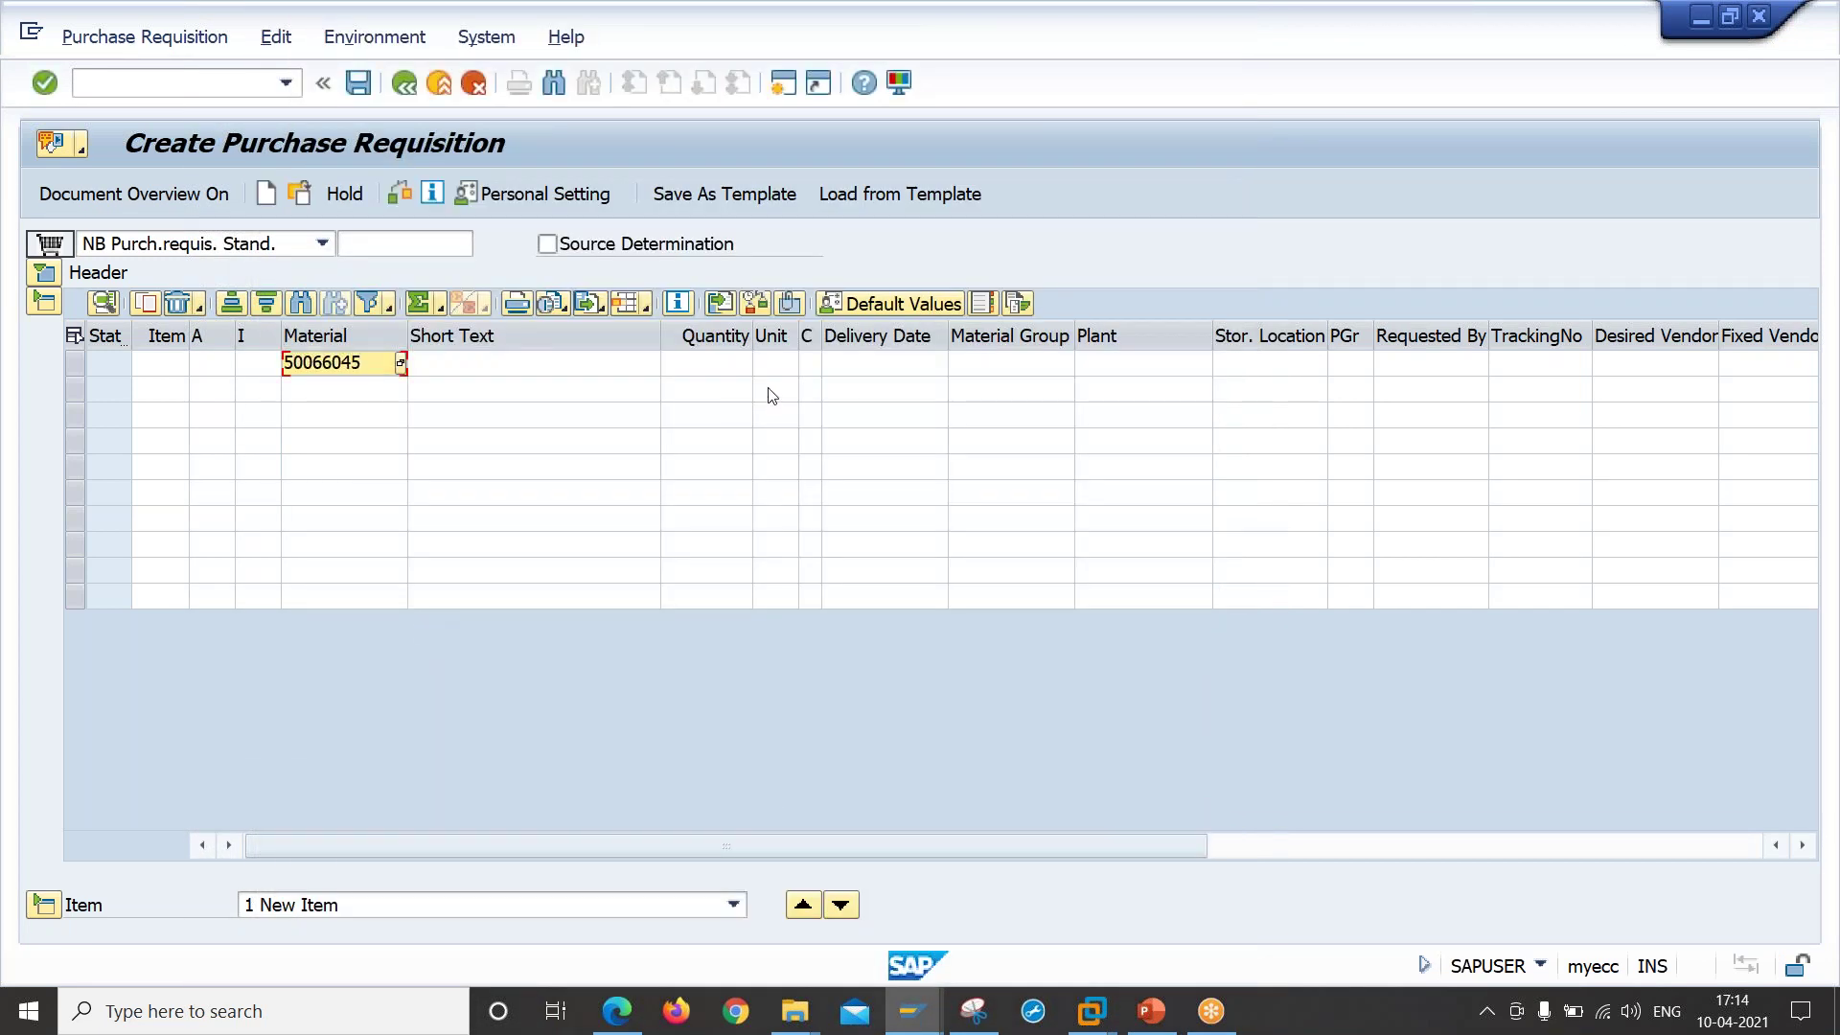
Step: Set the item's quantity to 10, its plant to SAP1 and its storage location to 1000
{"action": "left_click", "coordinate": [732, 377]}
{"action": "type", "text": "10"}
{"action": "key", "text": "Tab"}
{"action": "key", "text": "Tab"}
{"action": "key", "text": "Tab"}
{"action": "key", "text": "Tab"}
{"action": "key", "text": "Tab"}
{"action": "type", "text": "SAP1"}
{"action": "key", "text": "Tab"}
{"action": "type", "text": "1000"}
{"action": "key", "text": "Return"}
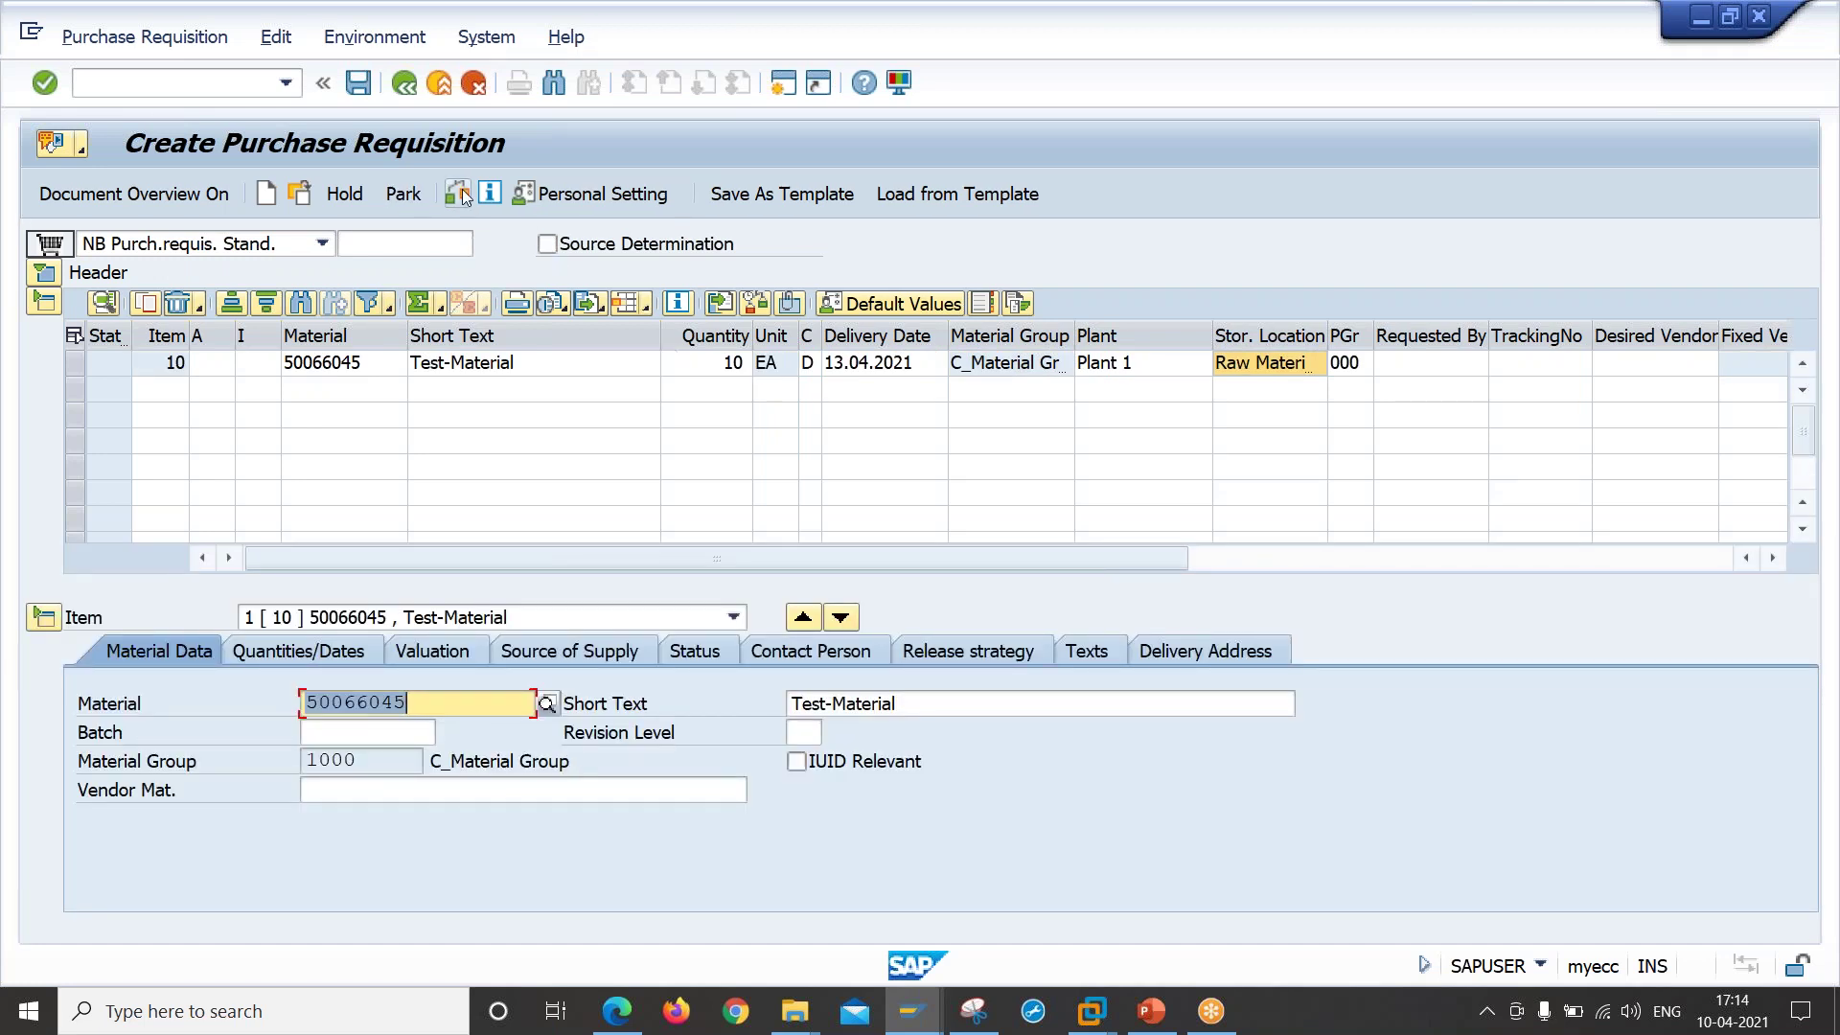
Step: Check the requisition item's release strategy and save the purchase requisition
{"action": "left_click", "coordinate": [1345, 362]}
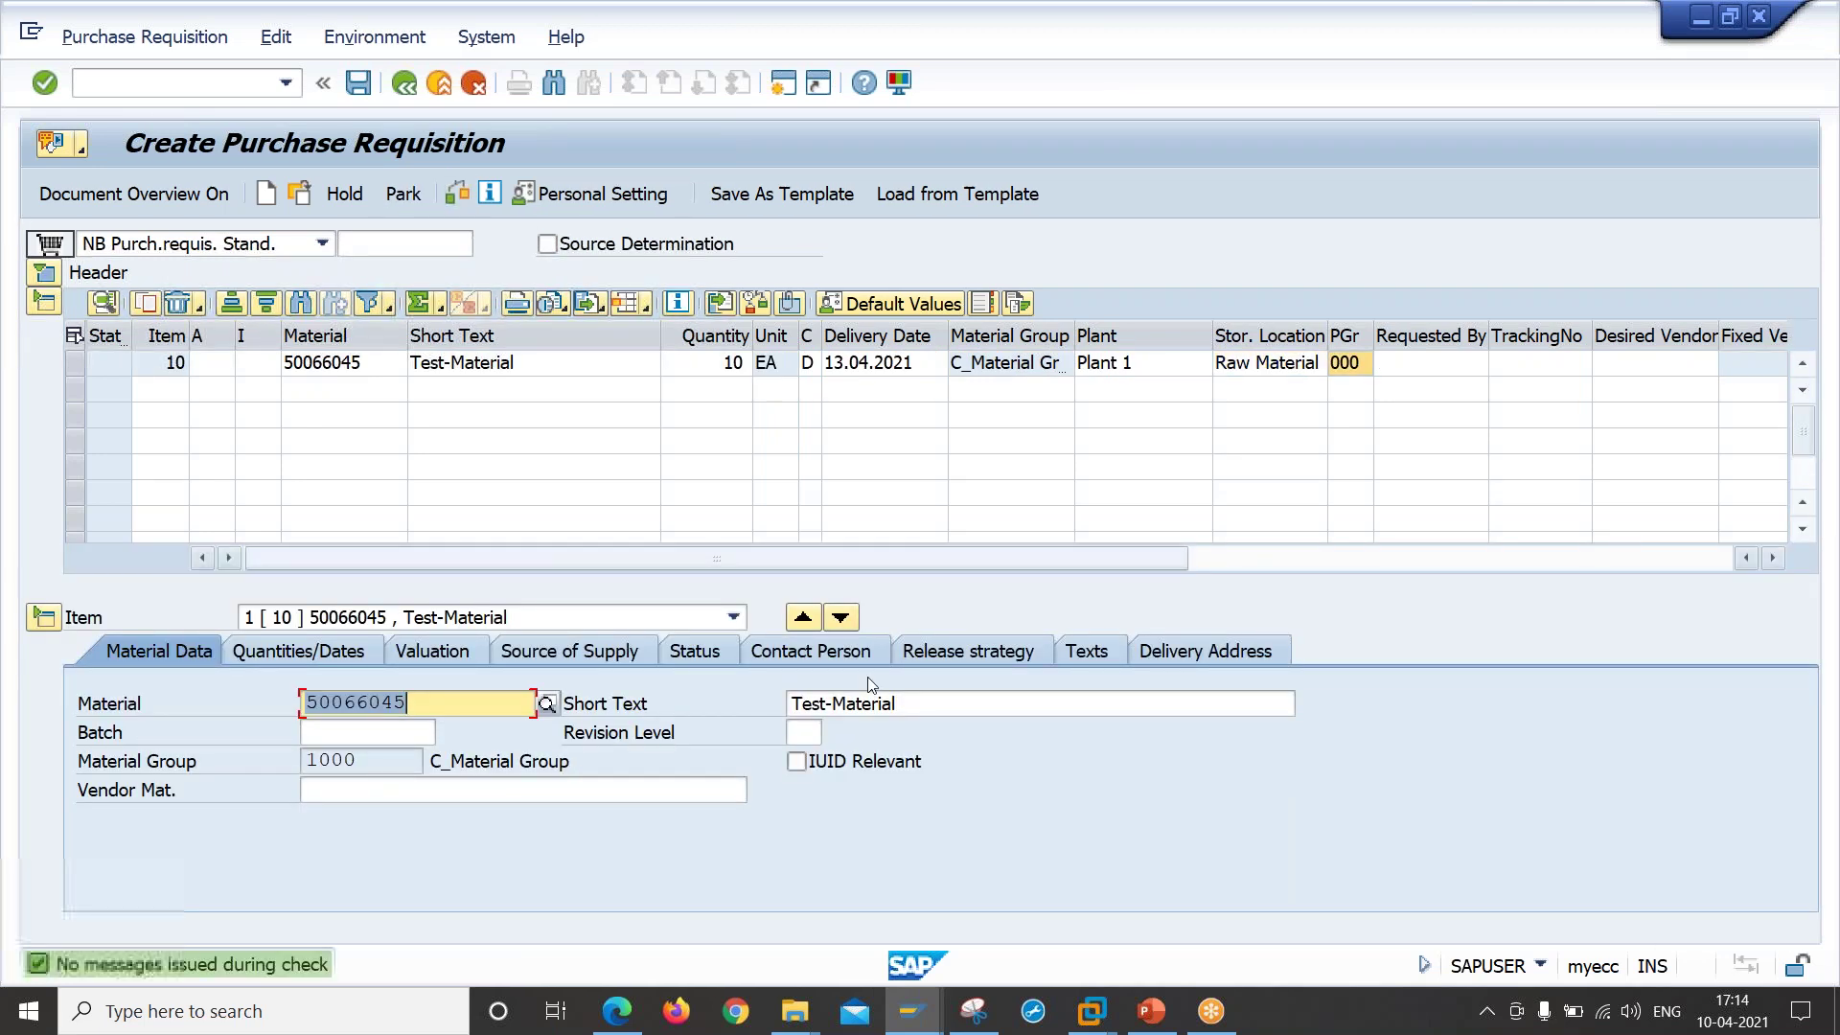
{"action": "left_click", "coordinate": [997, 663]}
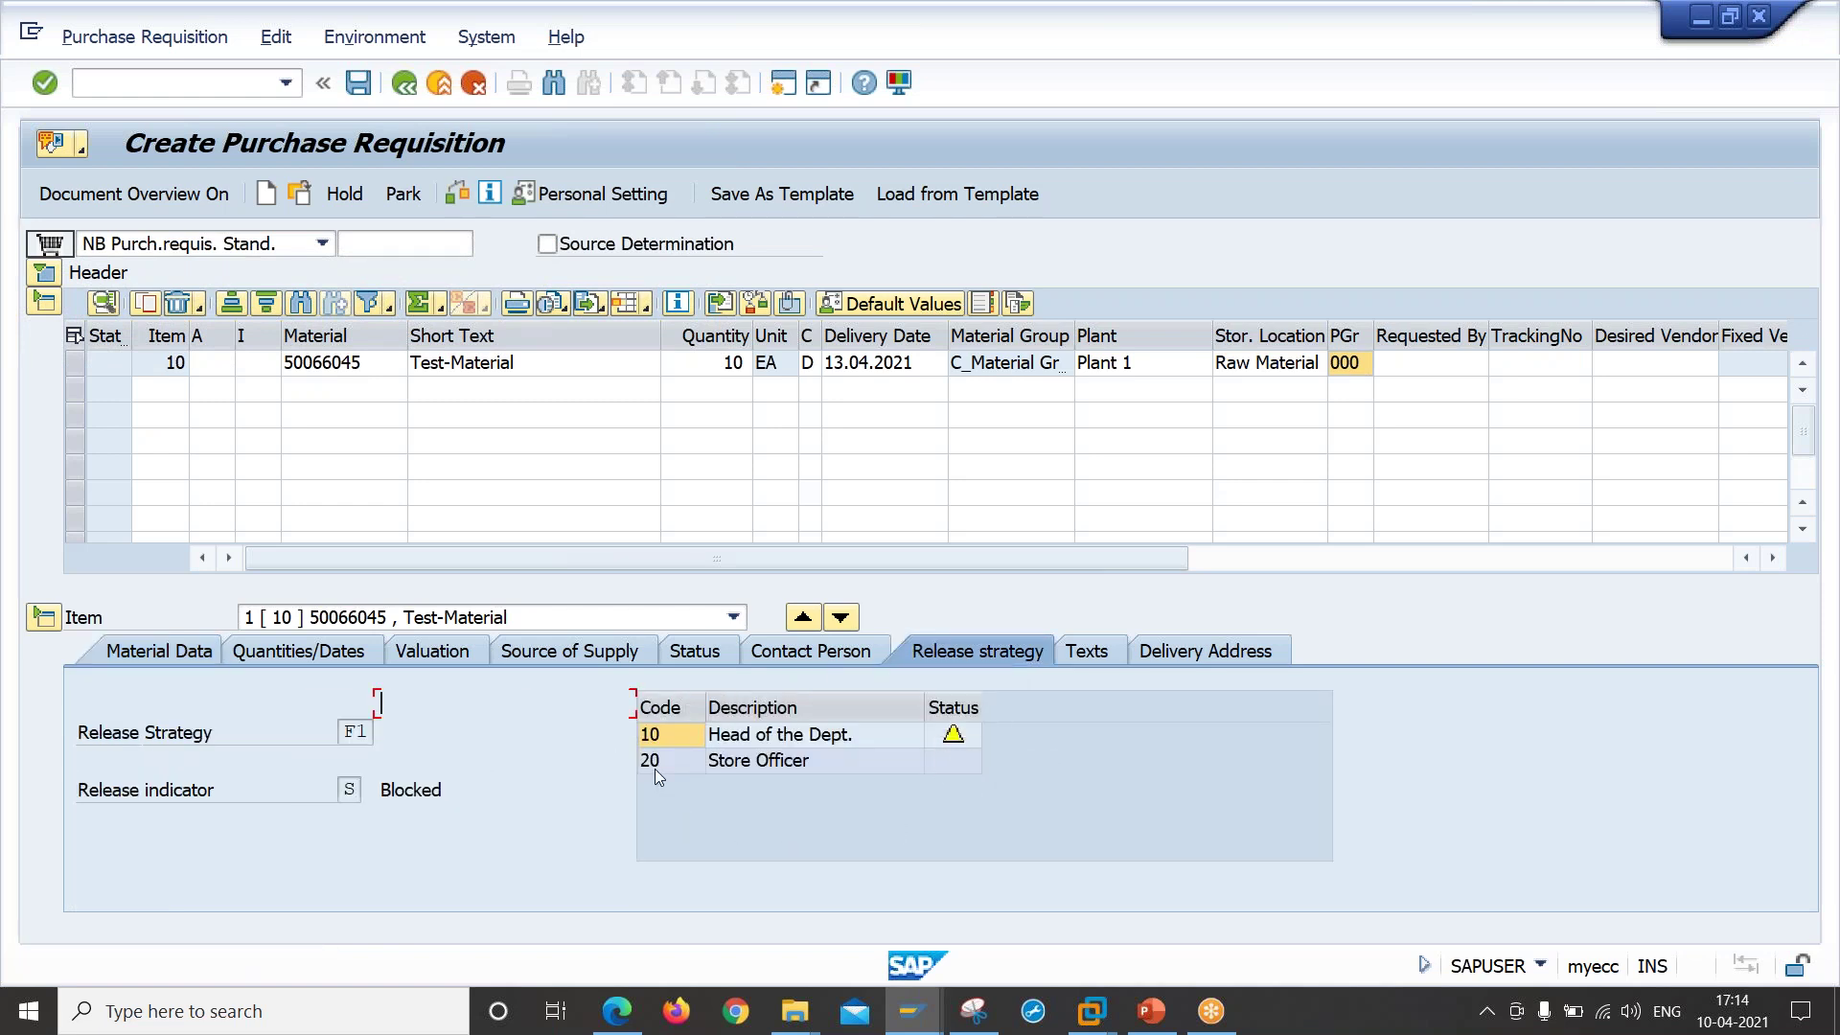
{"action": "left_click", "coordinate": [358, 83]}
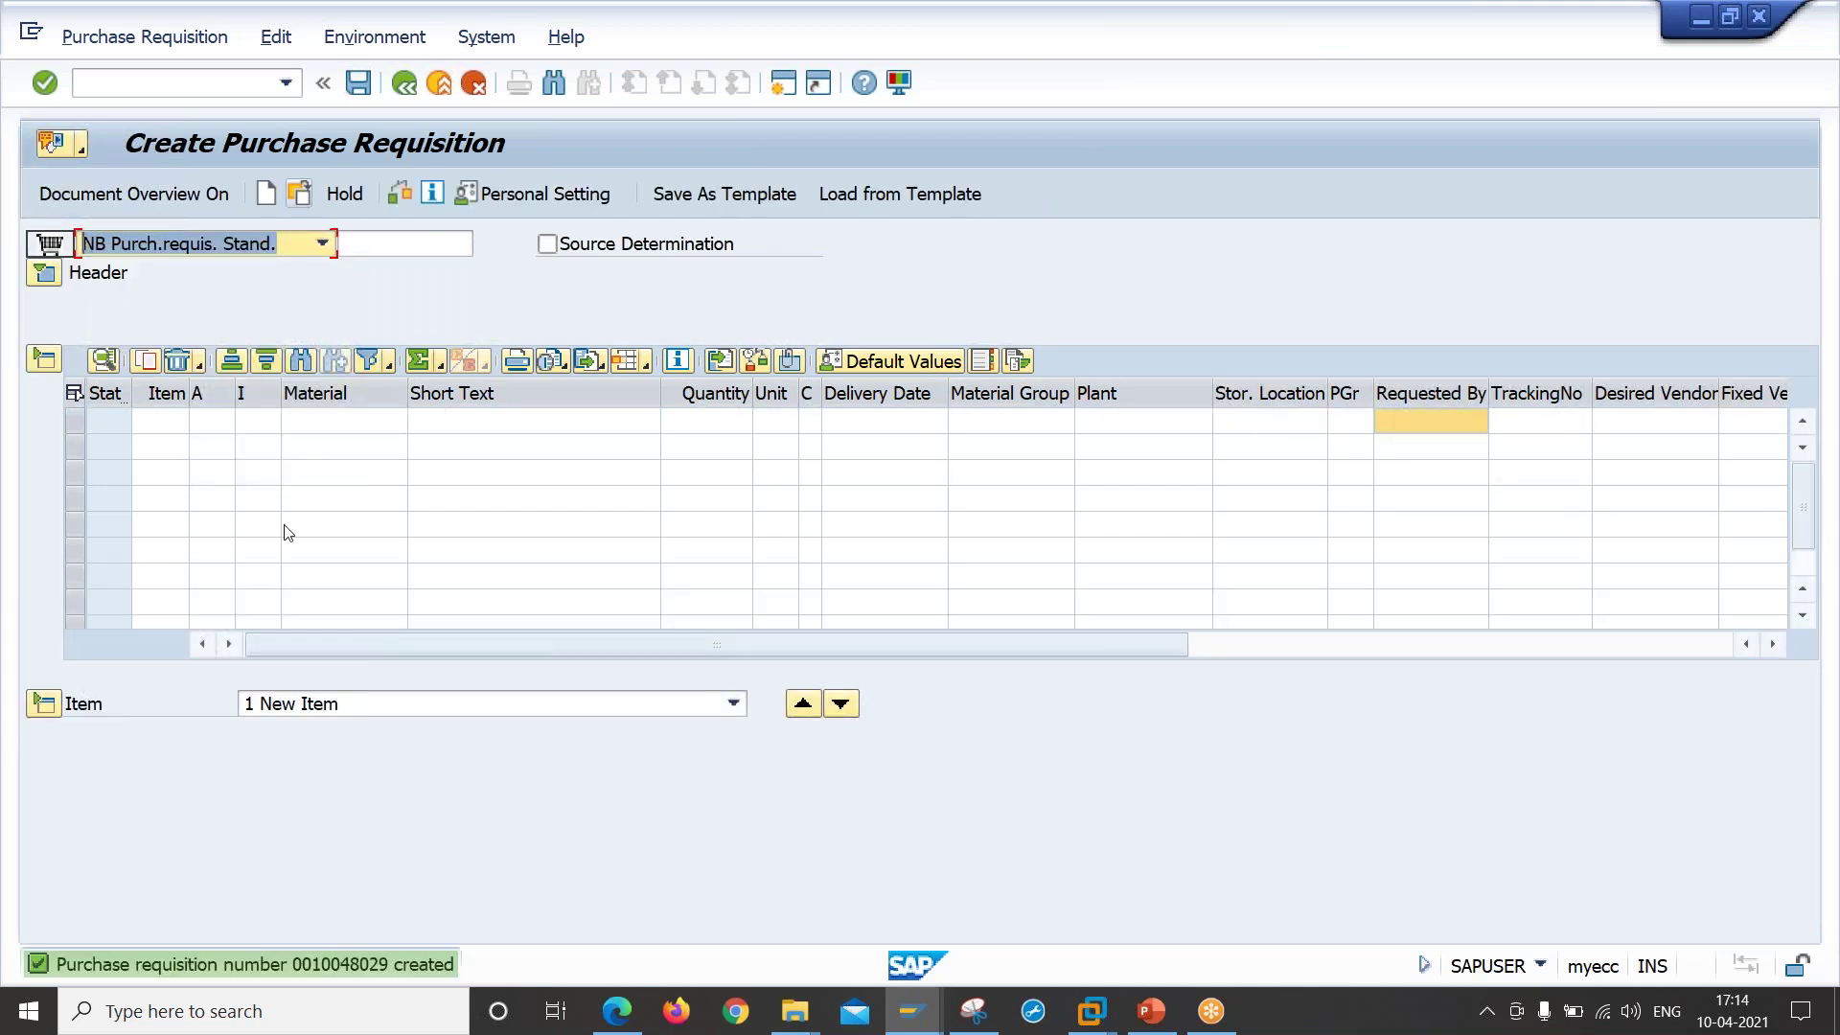
Step: Check the saved requisition's number in the document selection, and start release transaction ME54N
{"action": "left_click", "coordinate": [299, 196]}
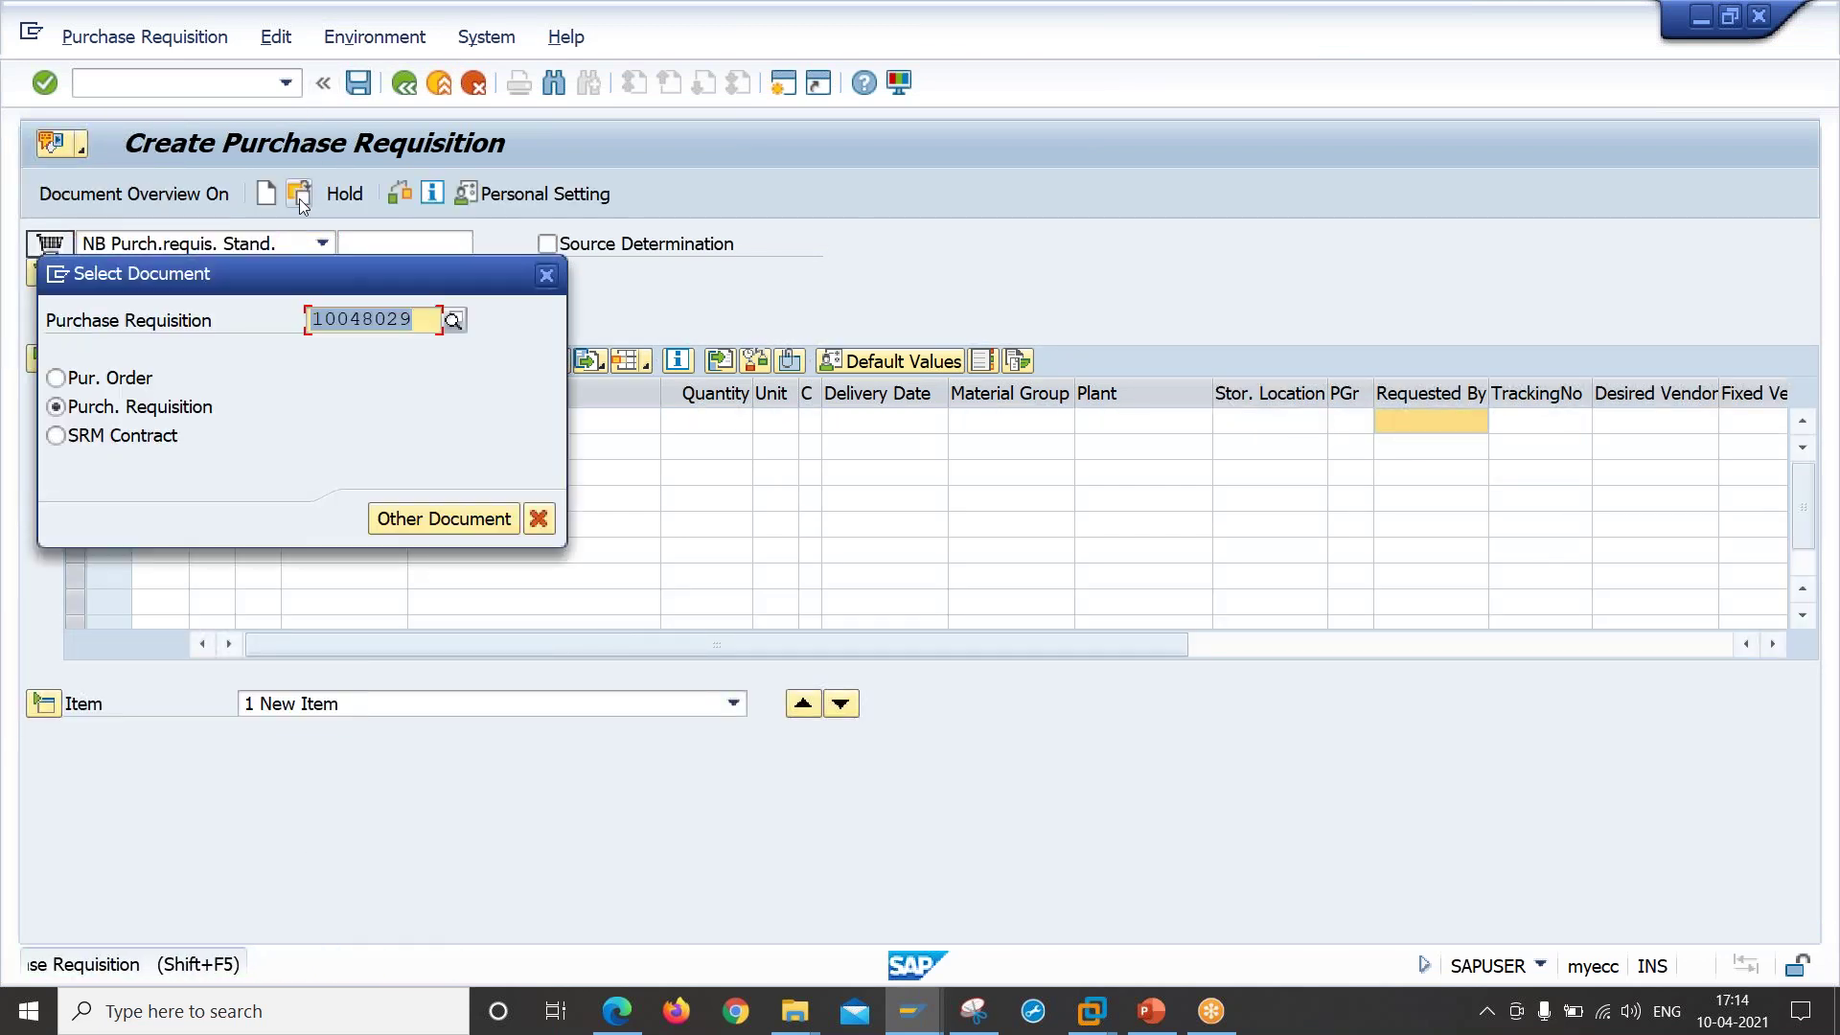
{"action": "left_click", "coordinate": [546, 275]}
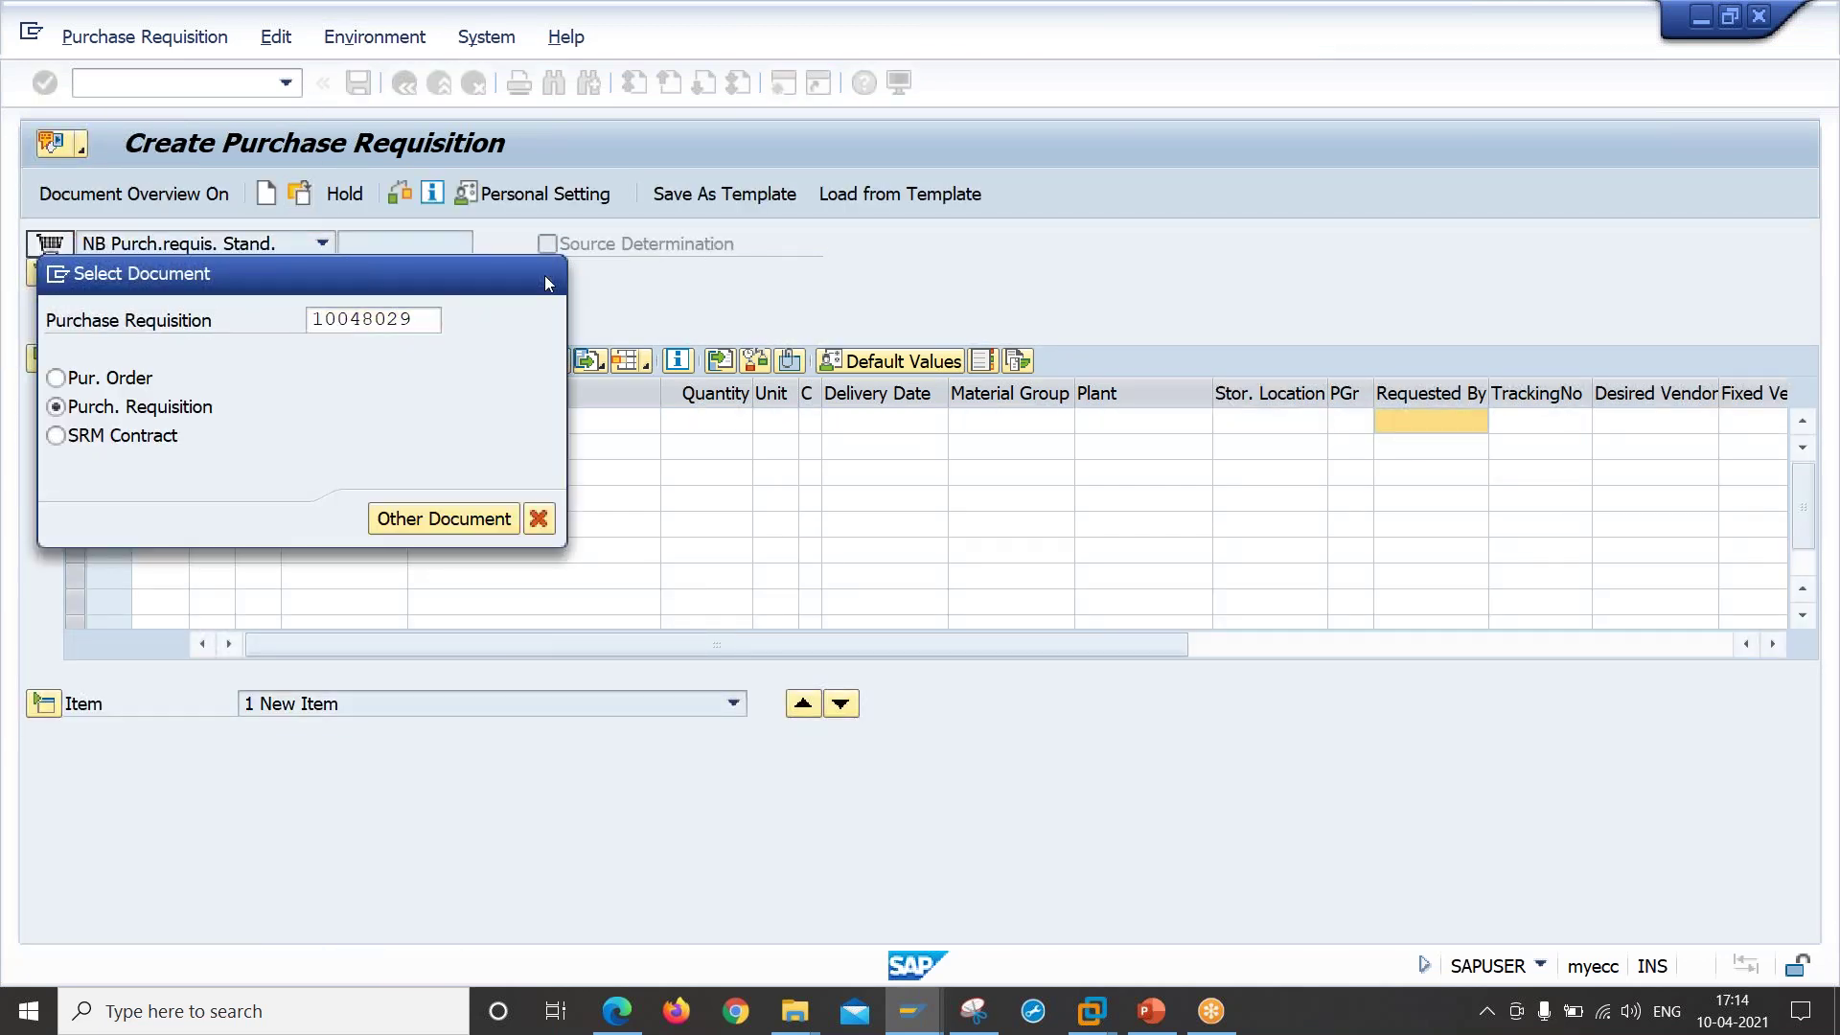
{"action": "left_click", "coordinate": [173, 82]}
{"action": "type", "text": "/"}
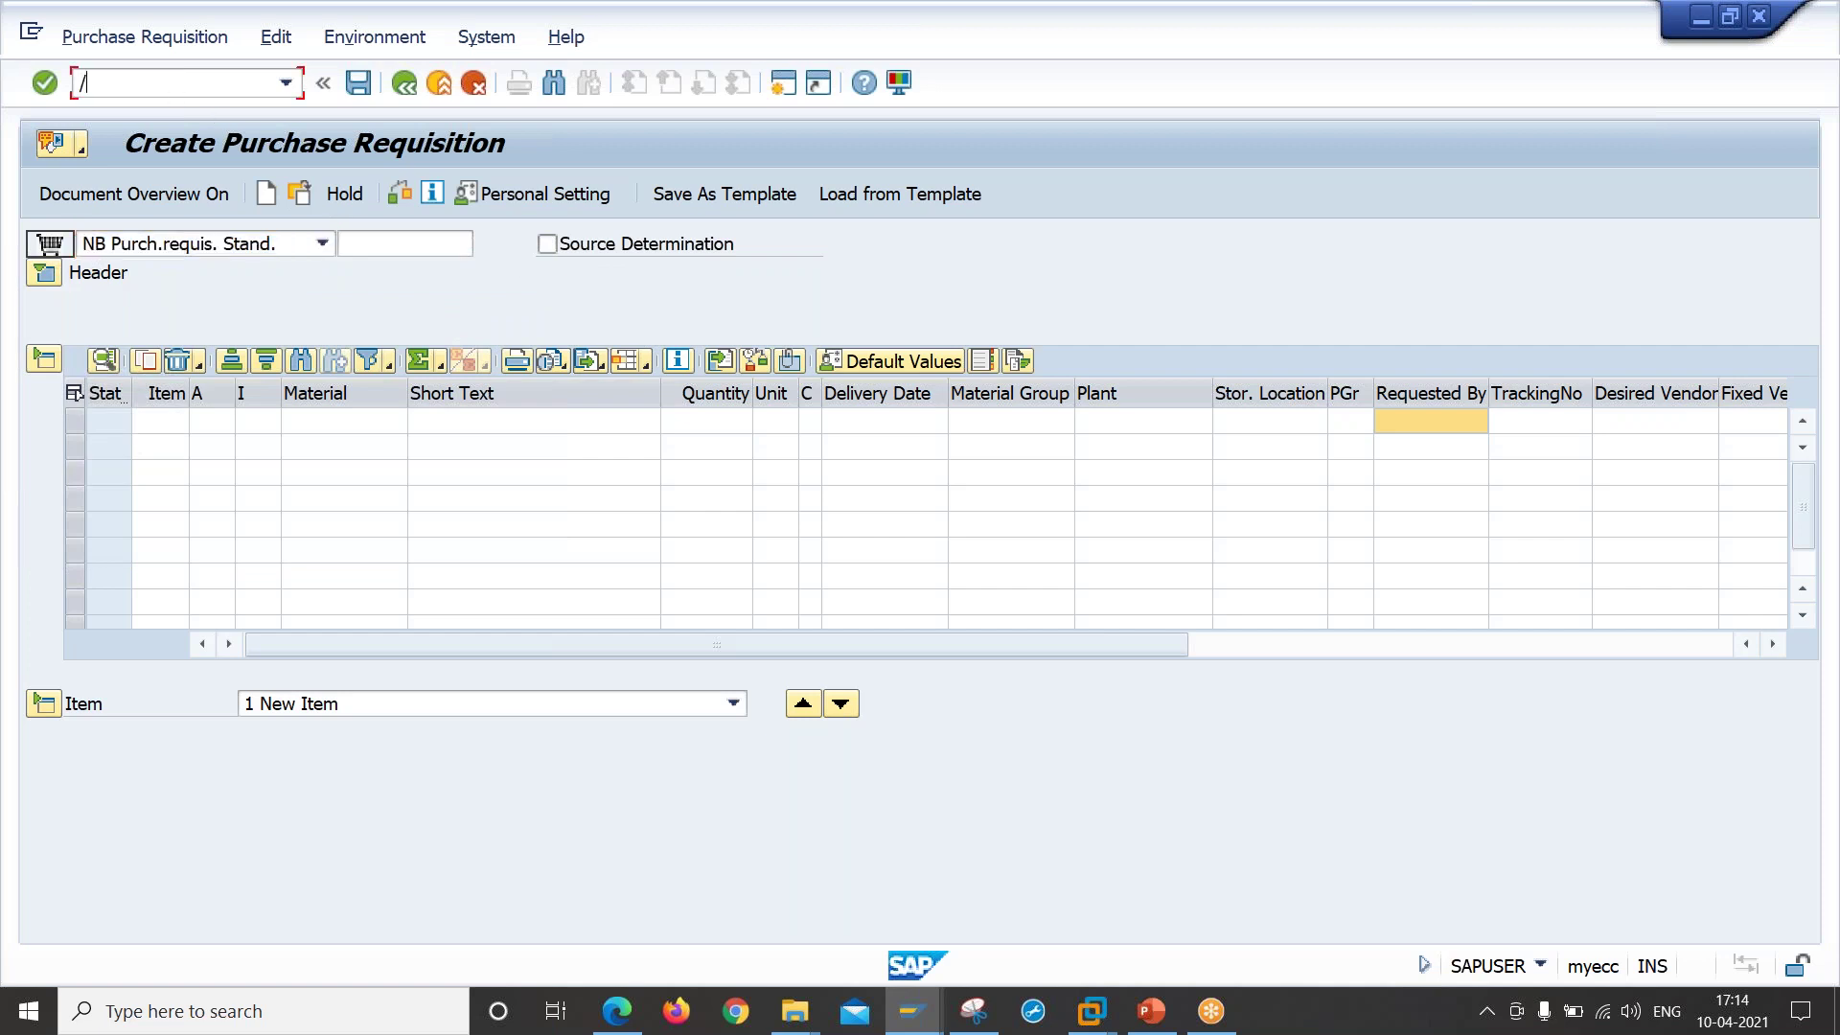
{"action": "type", "text": "NME54N"}
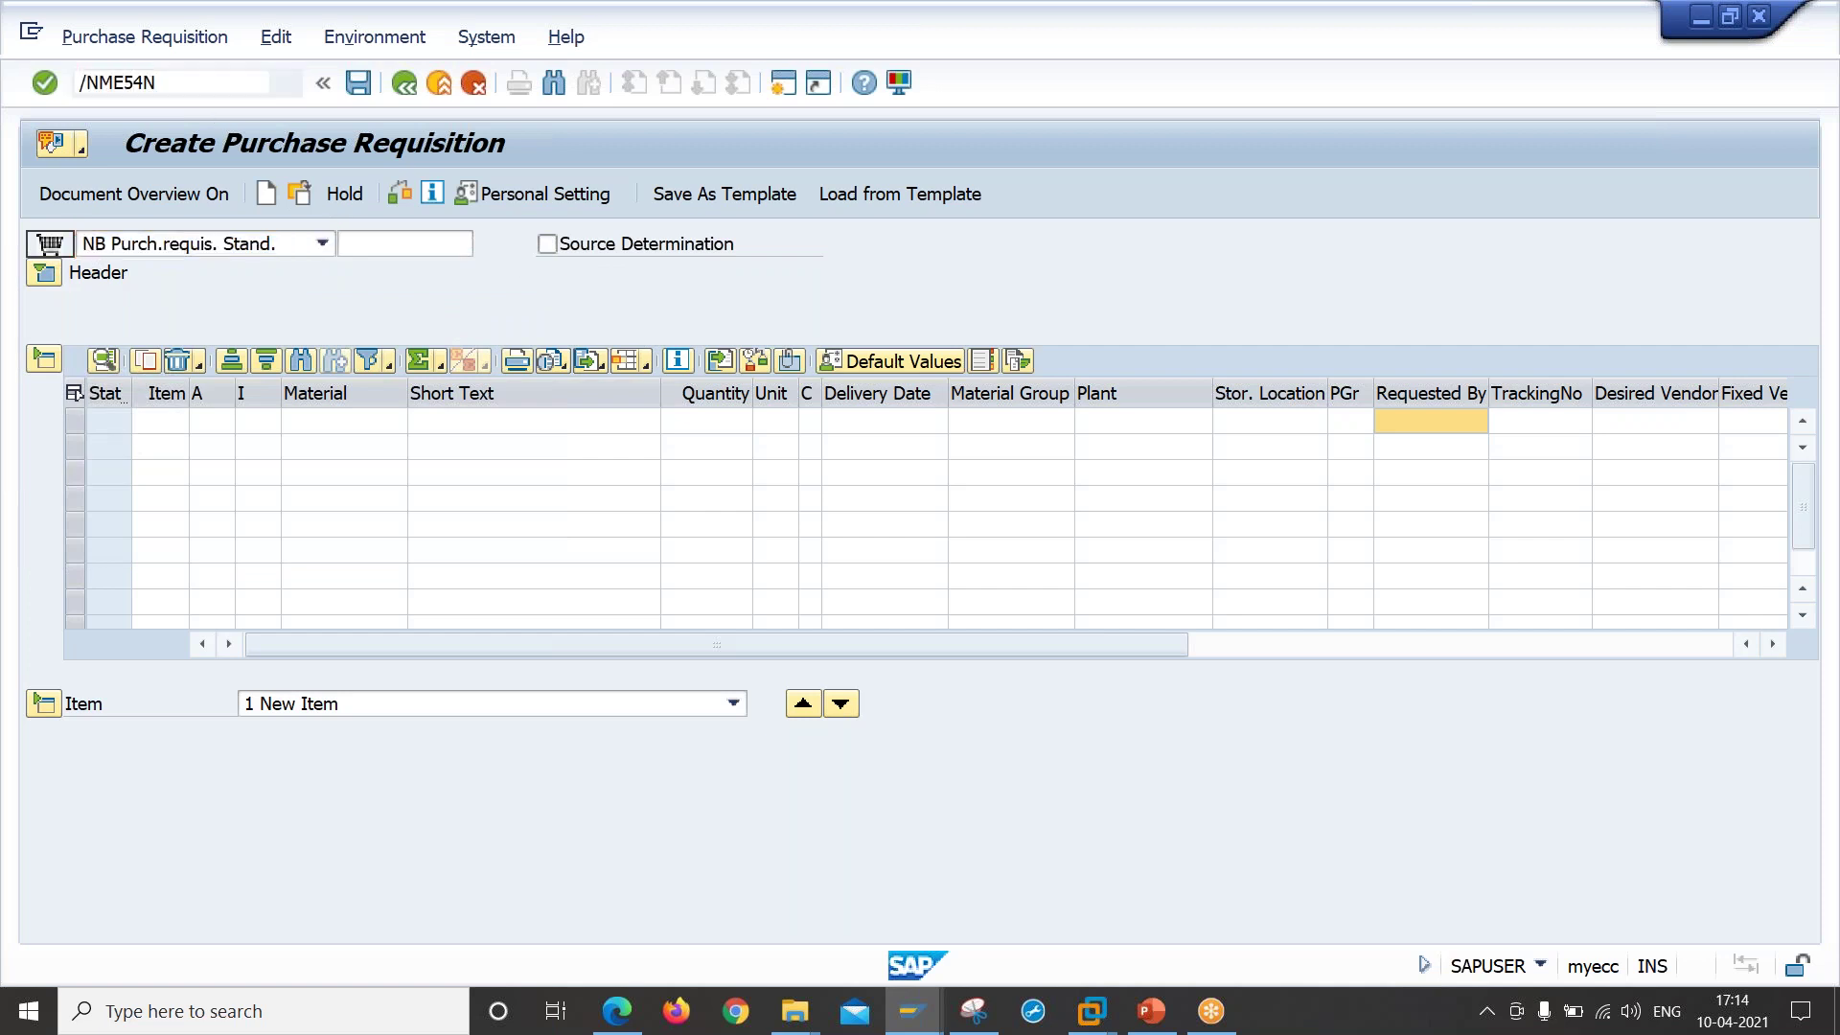
{"action": "key", "text": "Return"}
Step: Load the newly created purchase requisition and switch it to release mode at the item's release strategy
{"action": "left_click", "coordinate": [300, 194]}
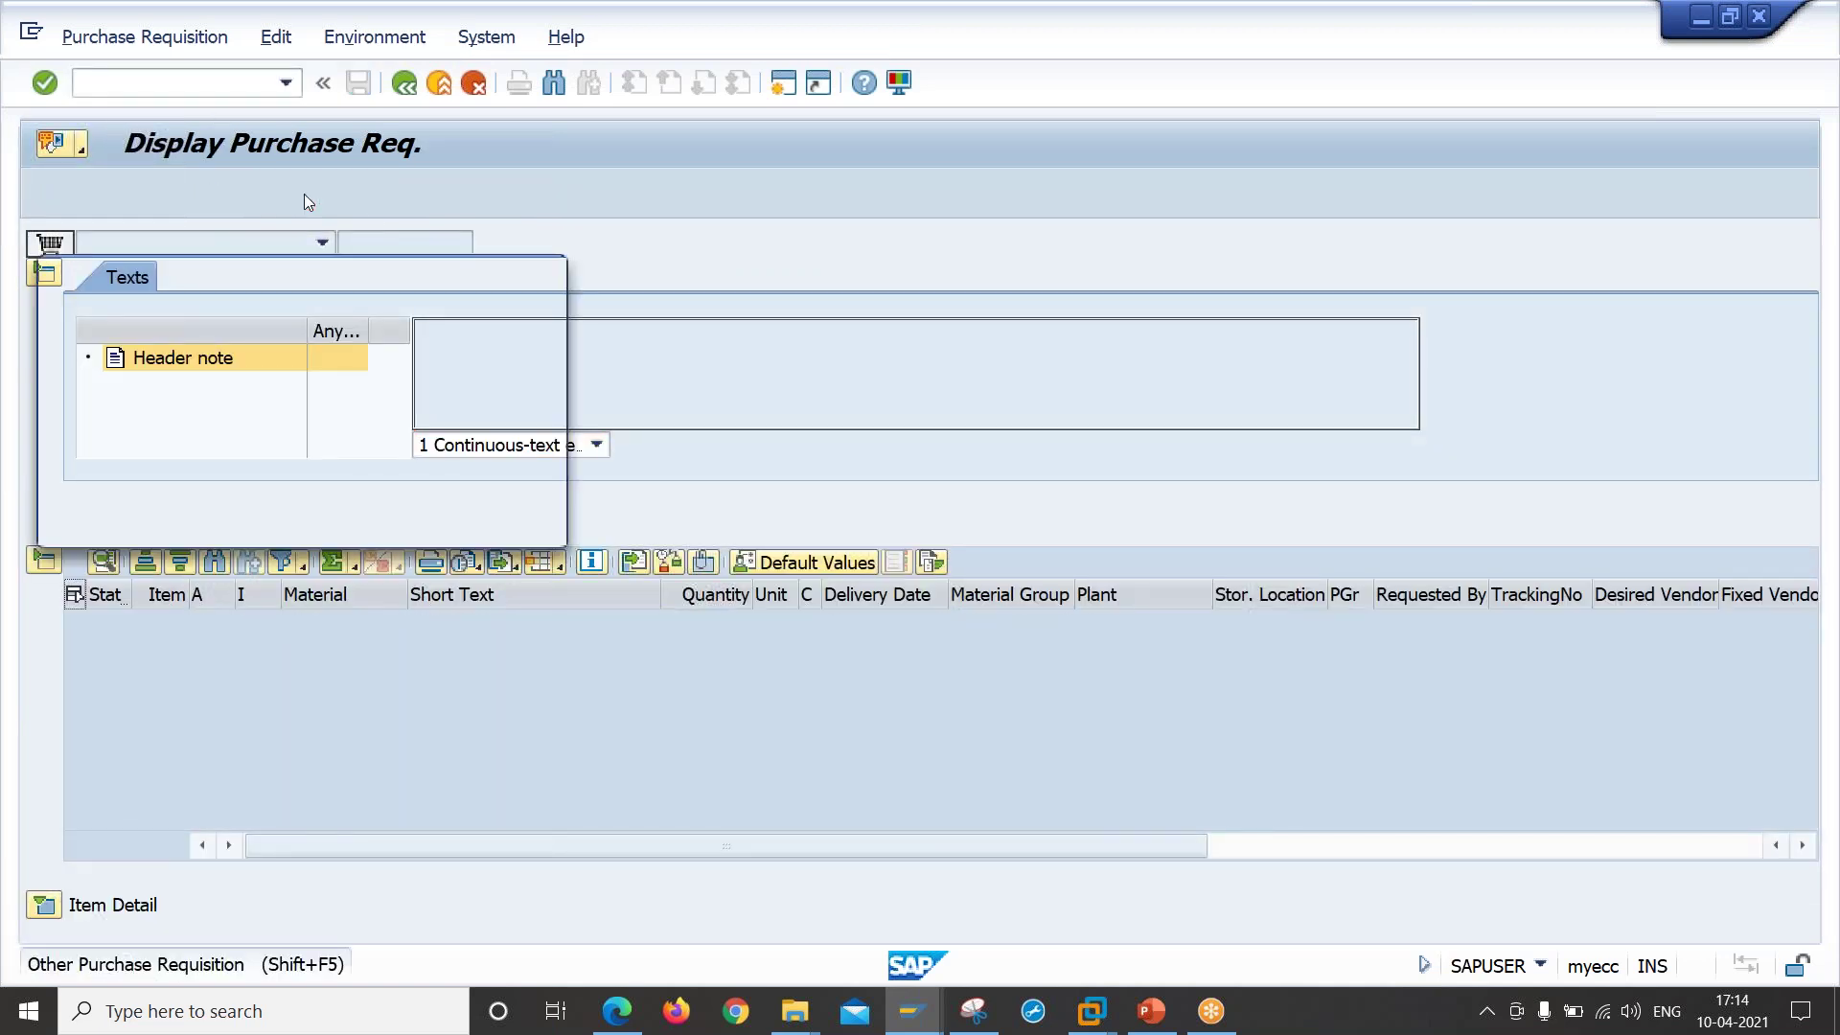
{"action": "type", "text": "10048029"}
{"action": "key", "text": "Return"}
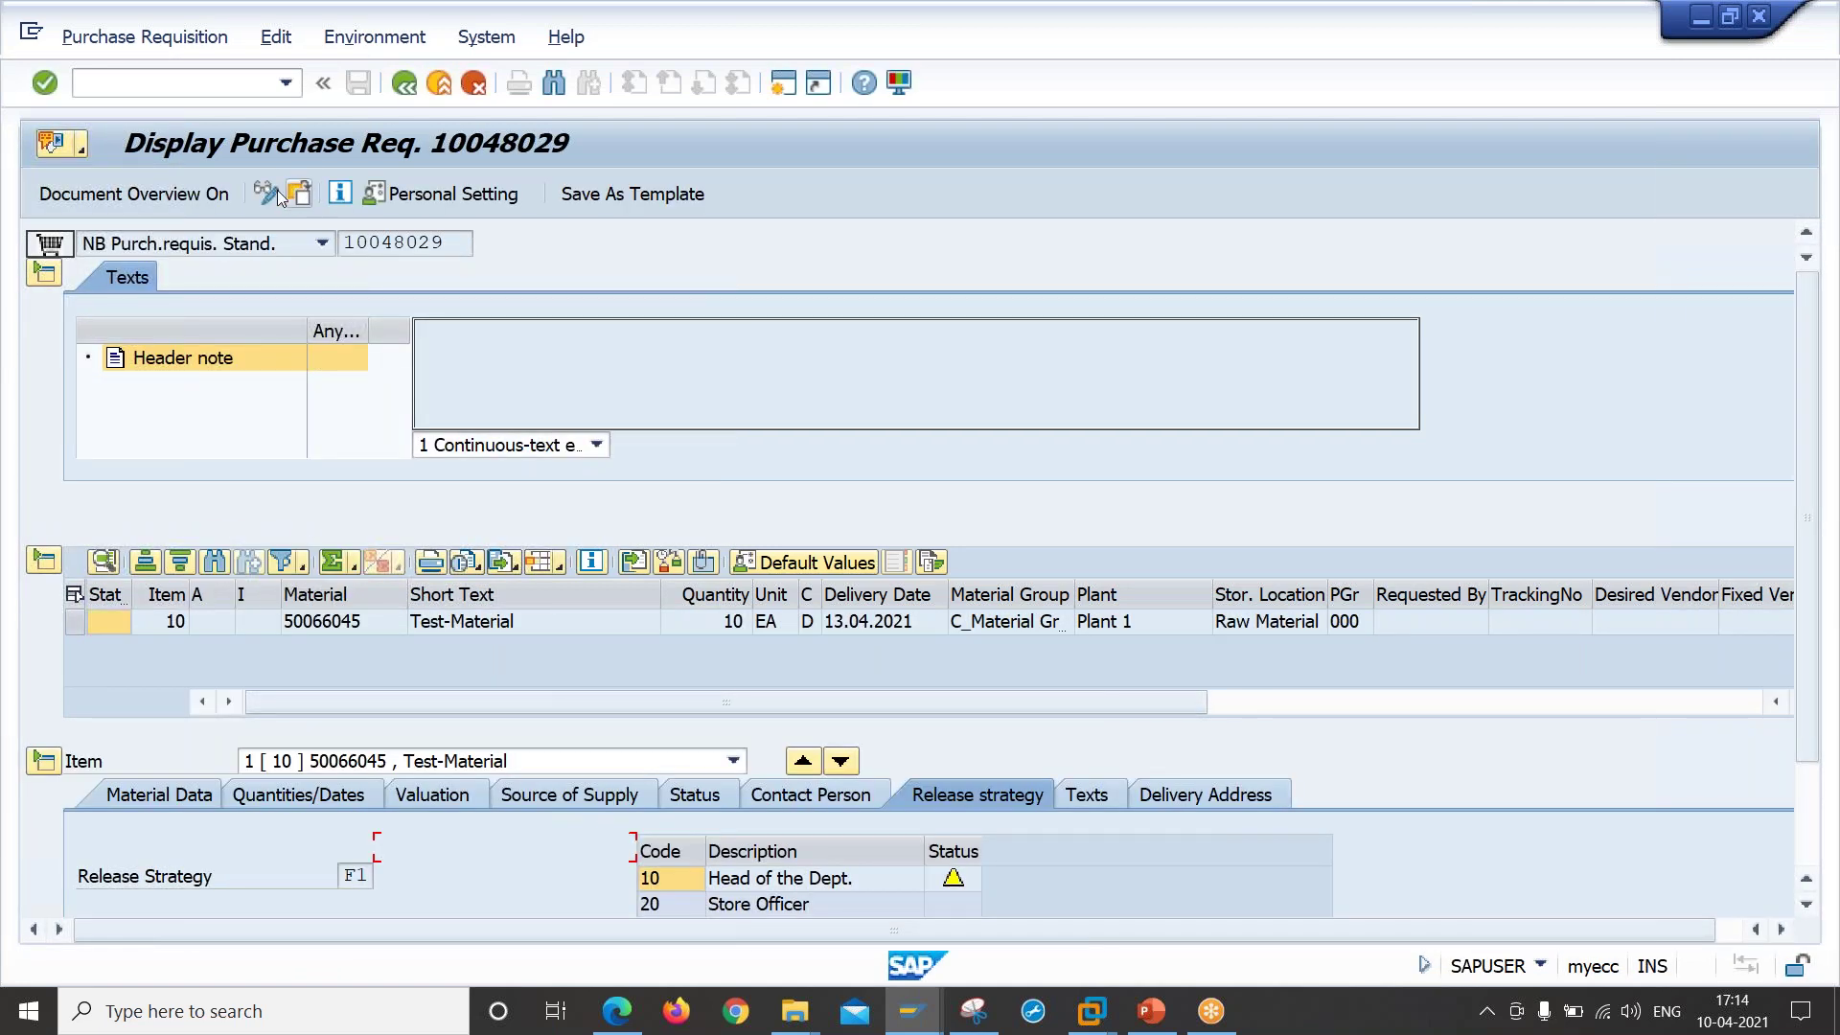
{"action": "left_click", "coordinate": [273, 192]}
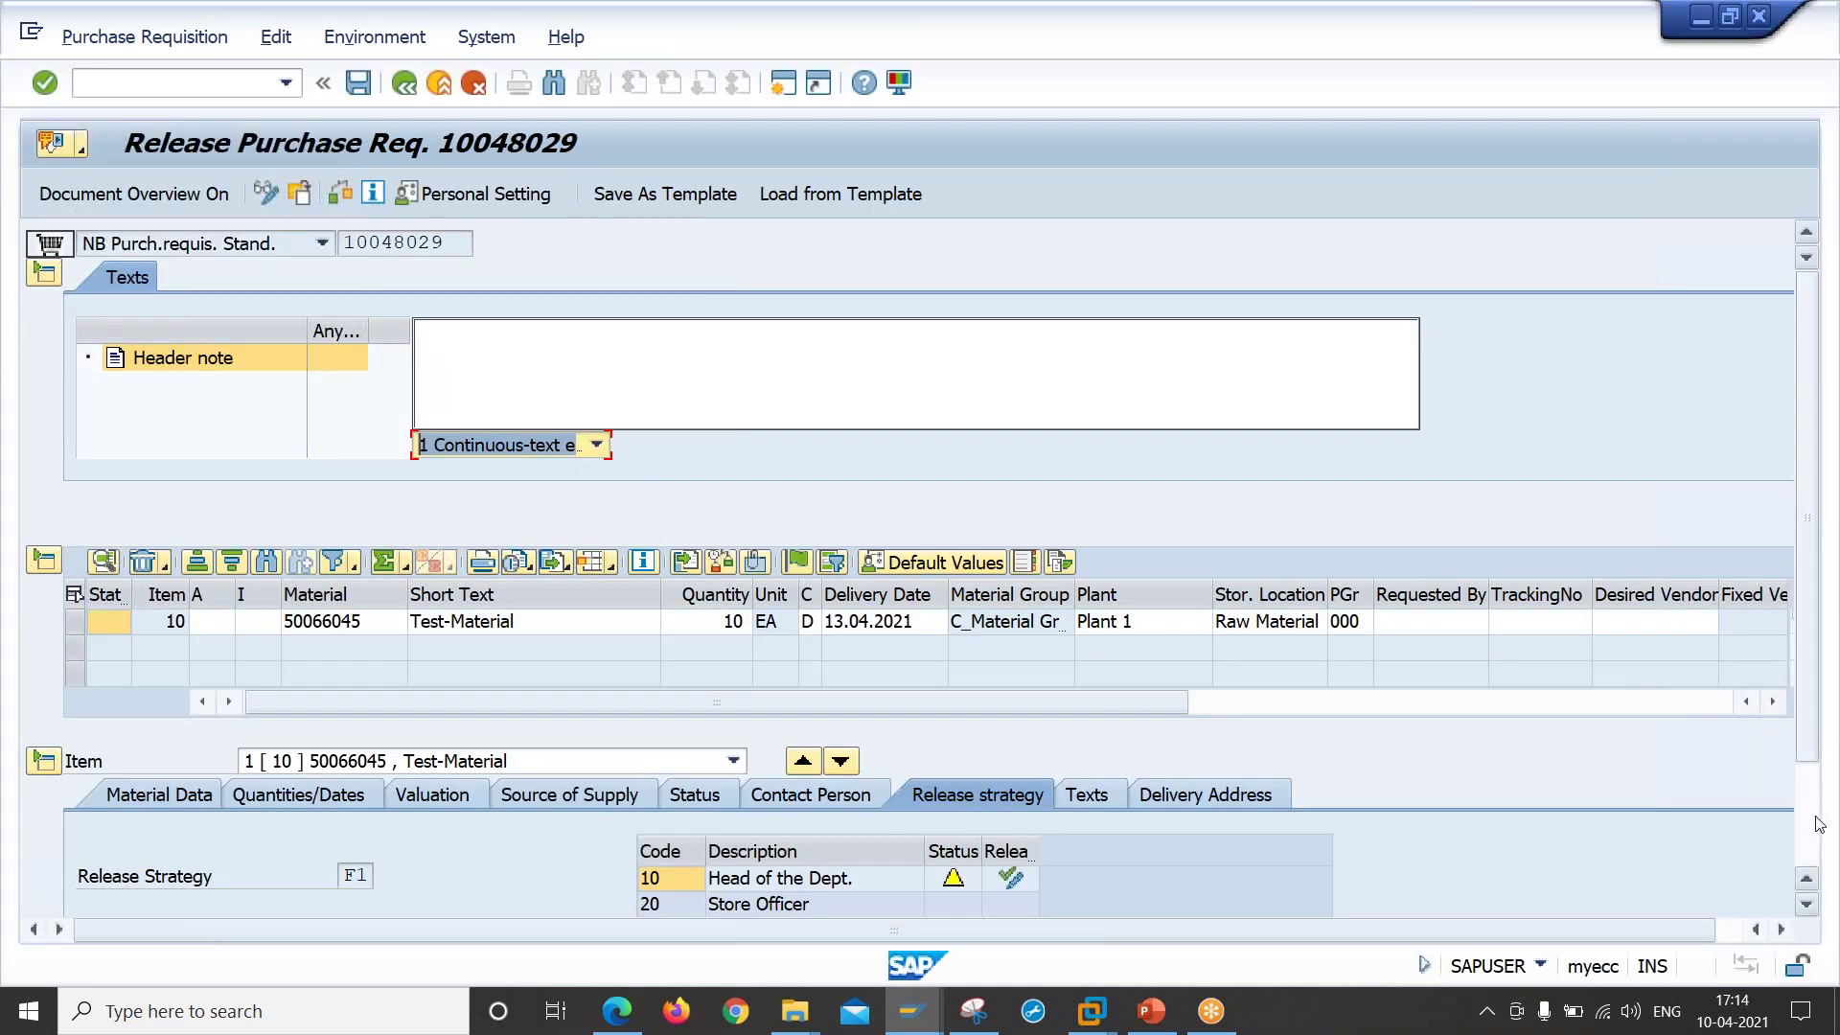
{"action": "scroll", "coordinate": [1818, 824], "scroll_direction": "down", "scroll_amount": 3}
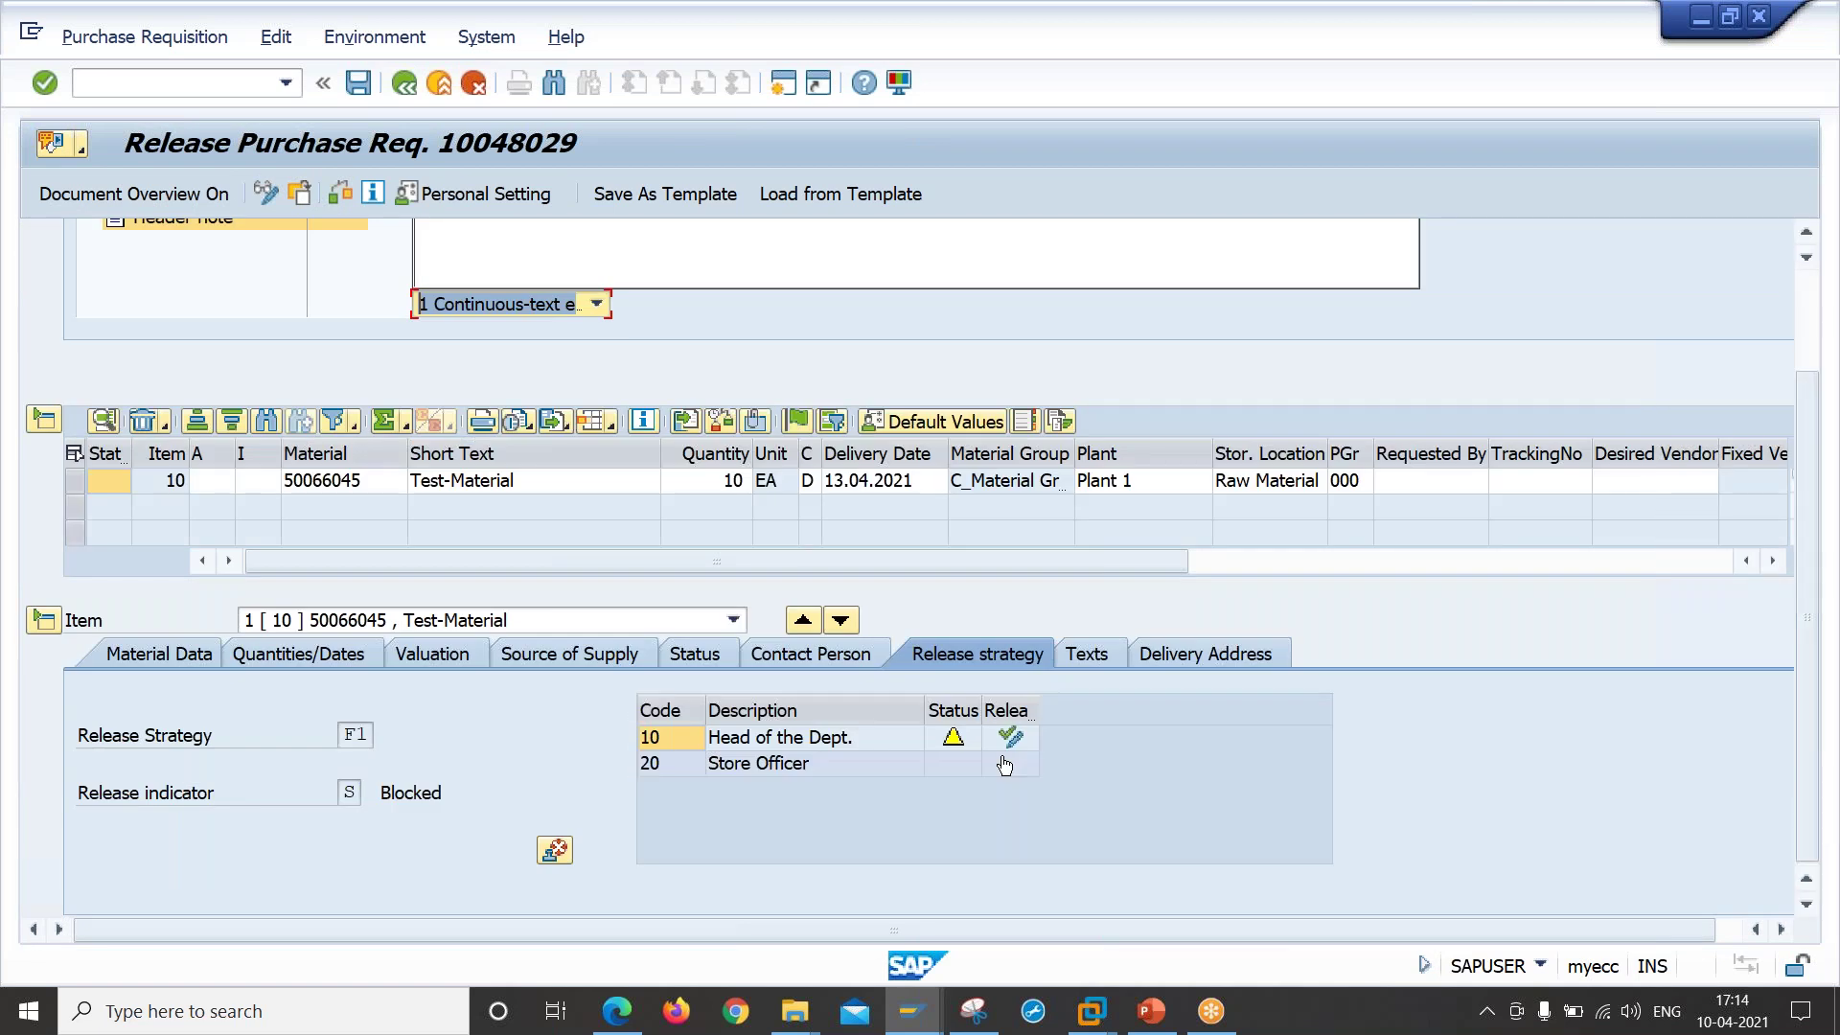
Step: Release the requisition item with code 10 (Head of the Dept.) and code 20 (Store Officer), and save the release
{"action": "left_click", "coordinate": [679, 744]}
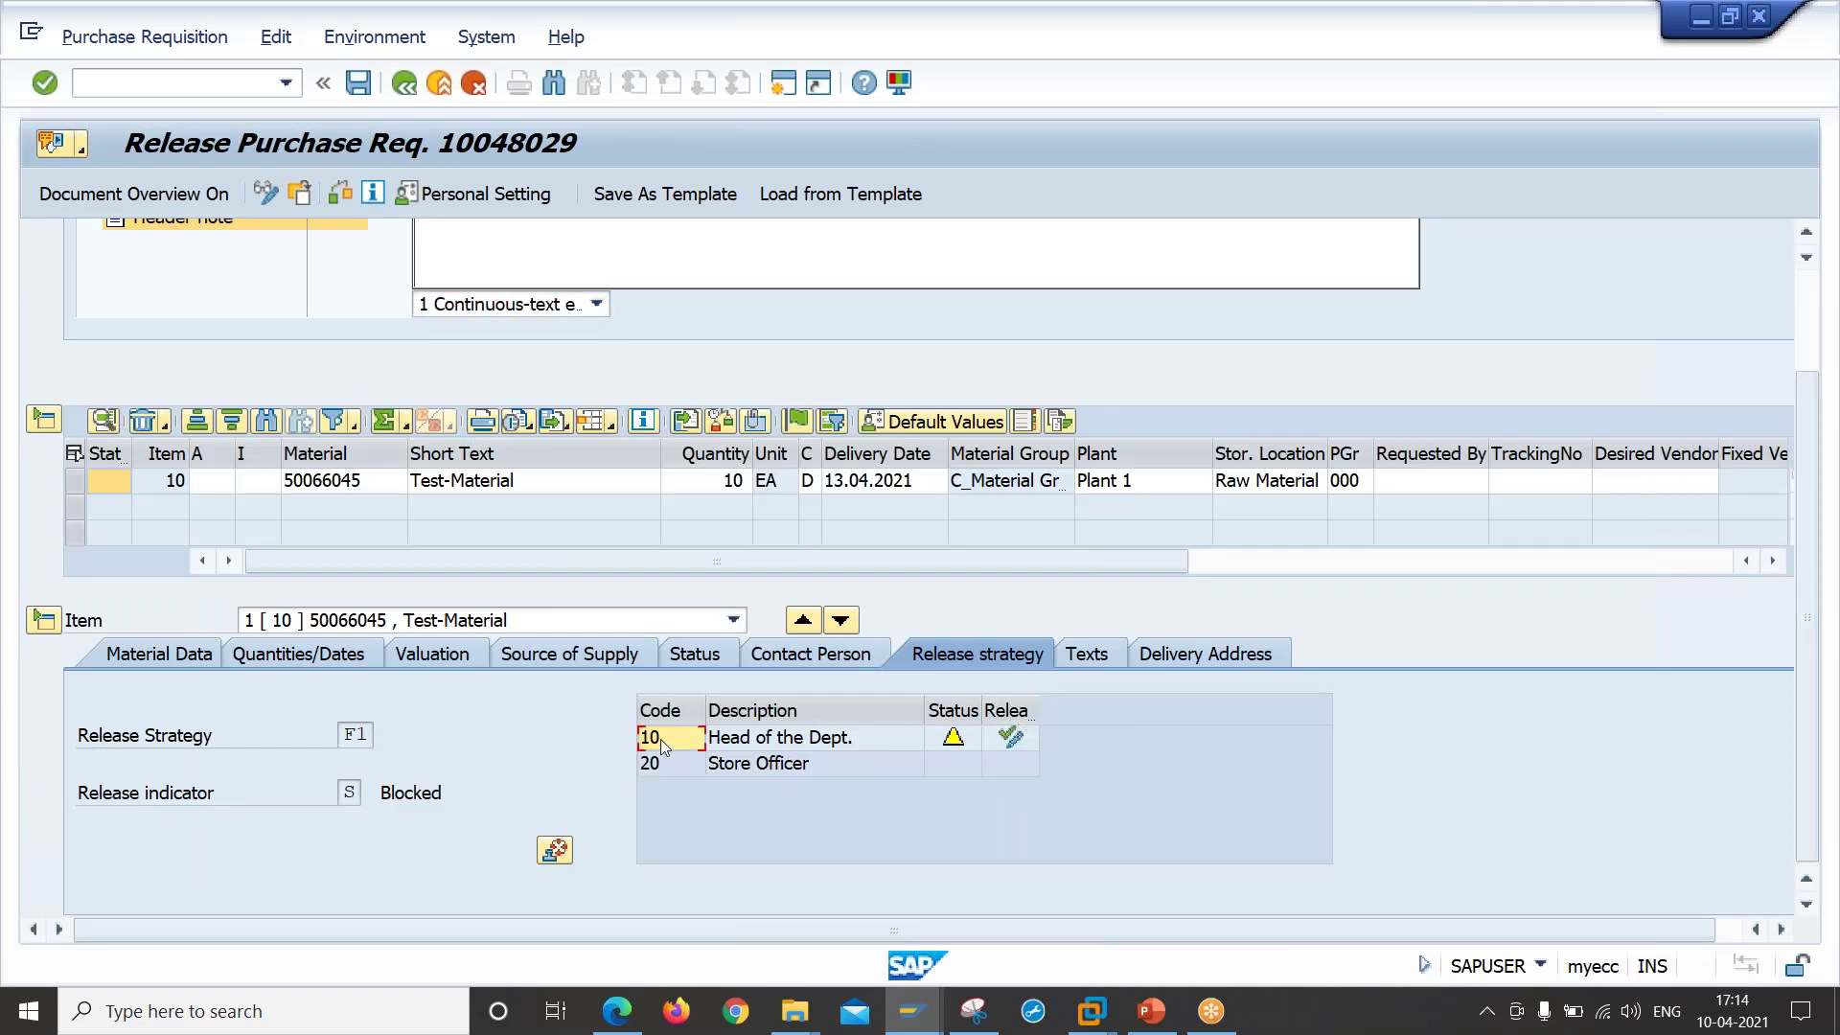
{"action": "left_click", "coordinate": [684, 766]}
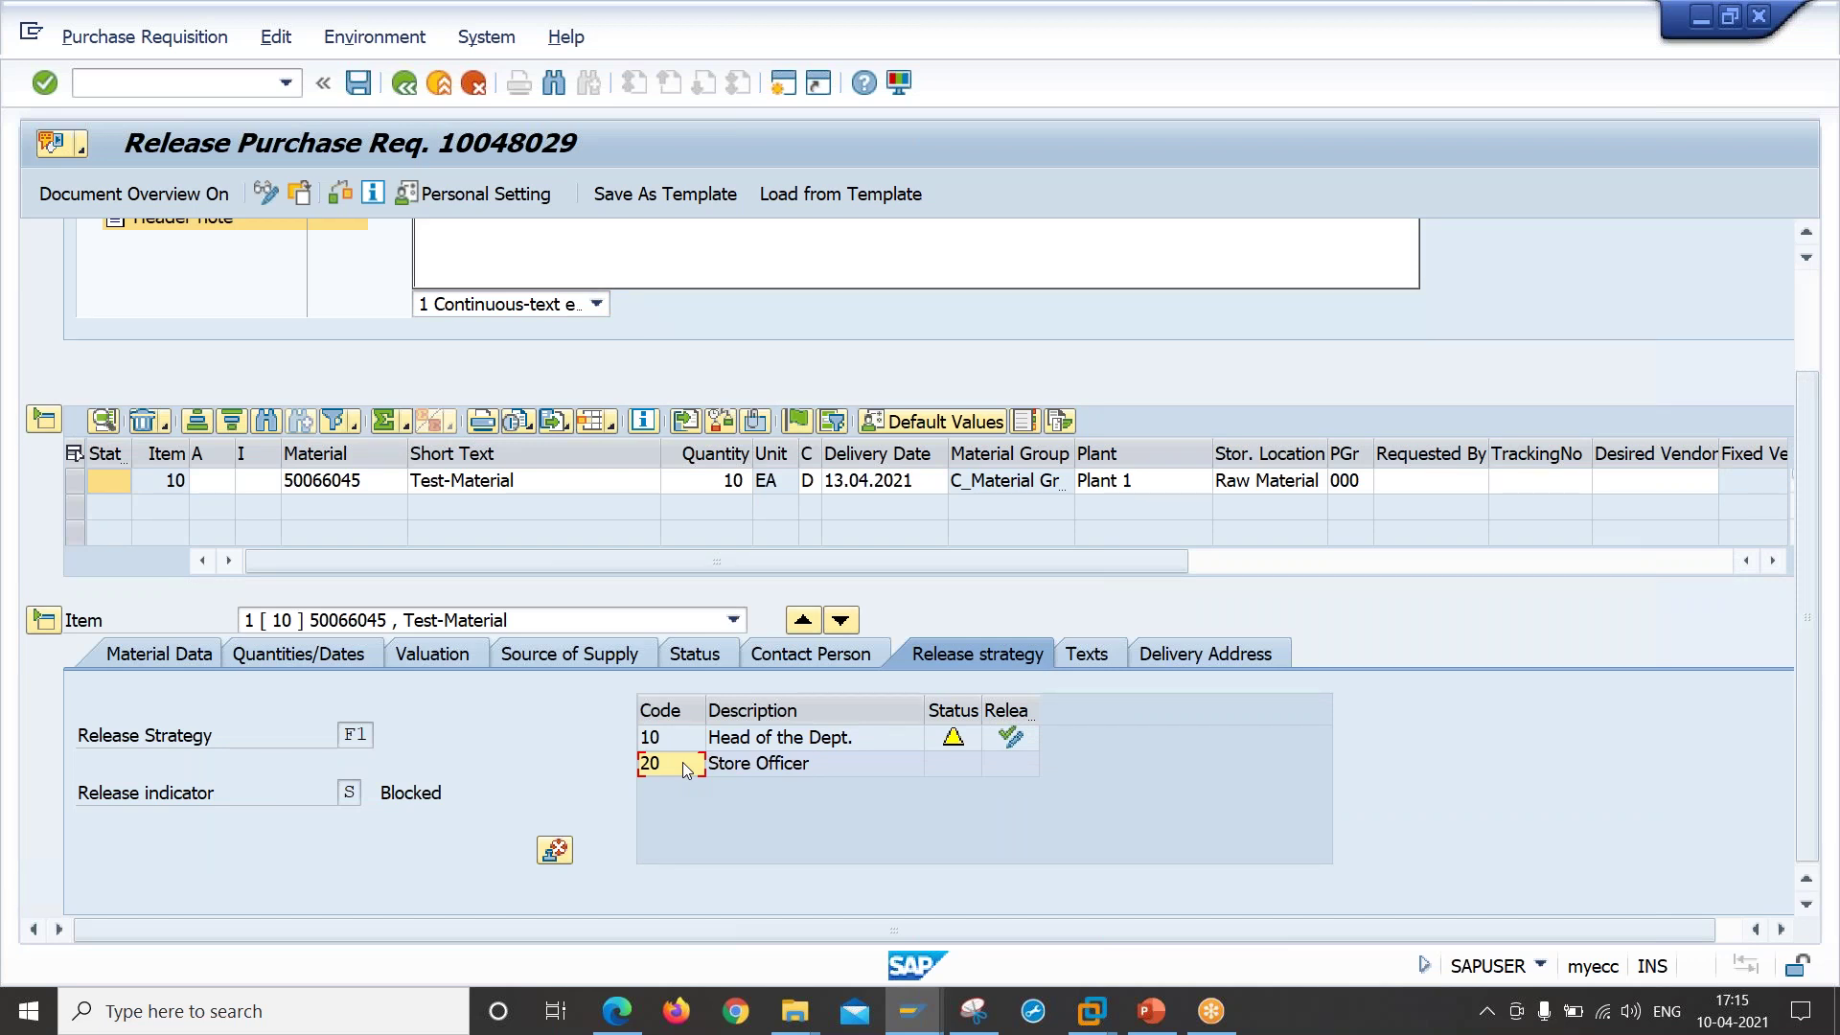
{"action": "left_click", "coordinate": [1010, 737]}
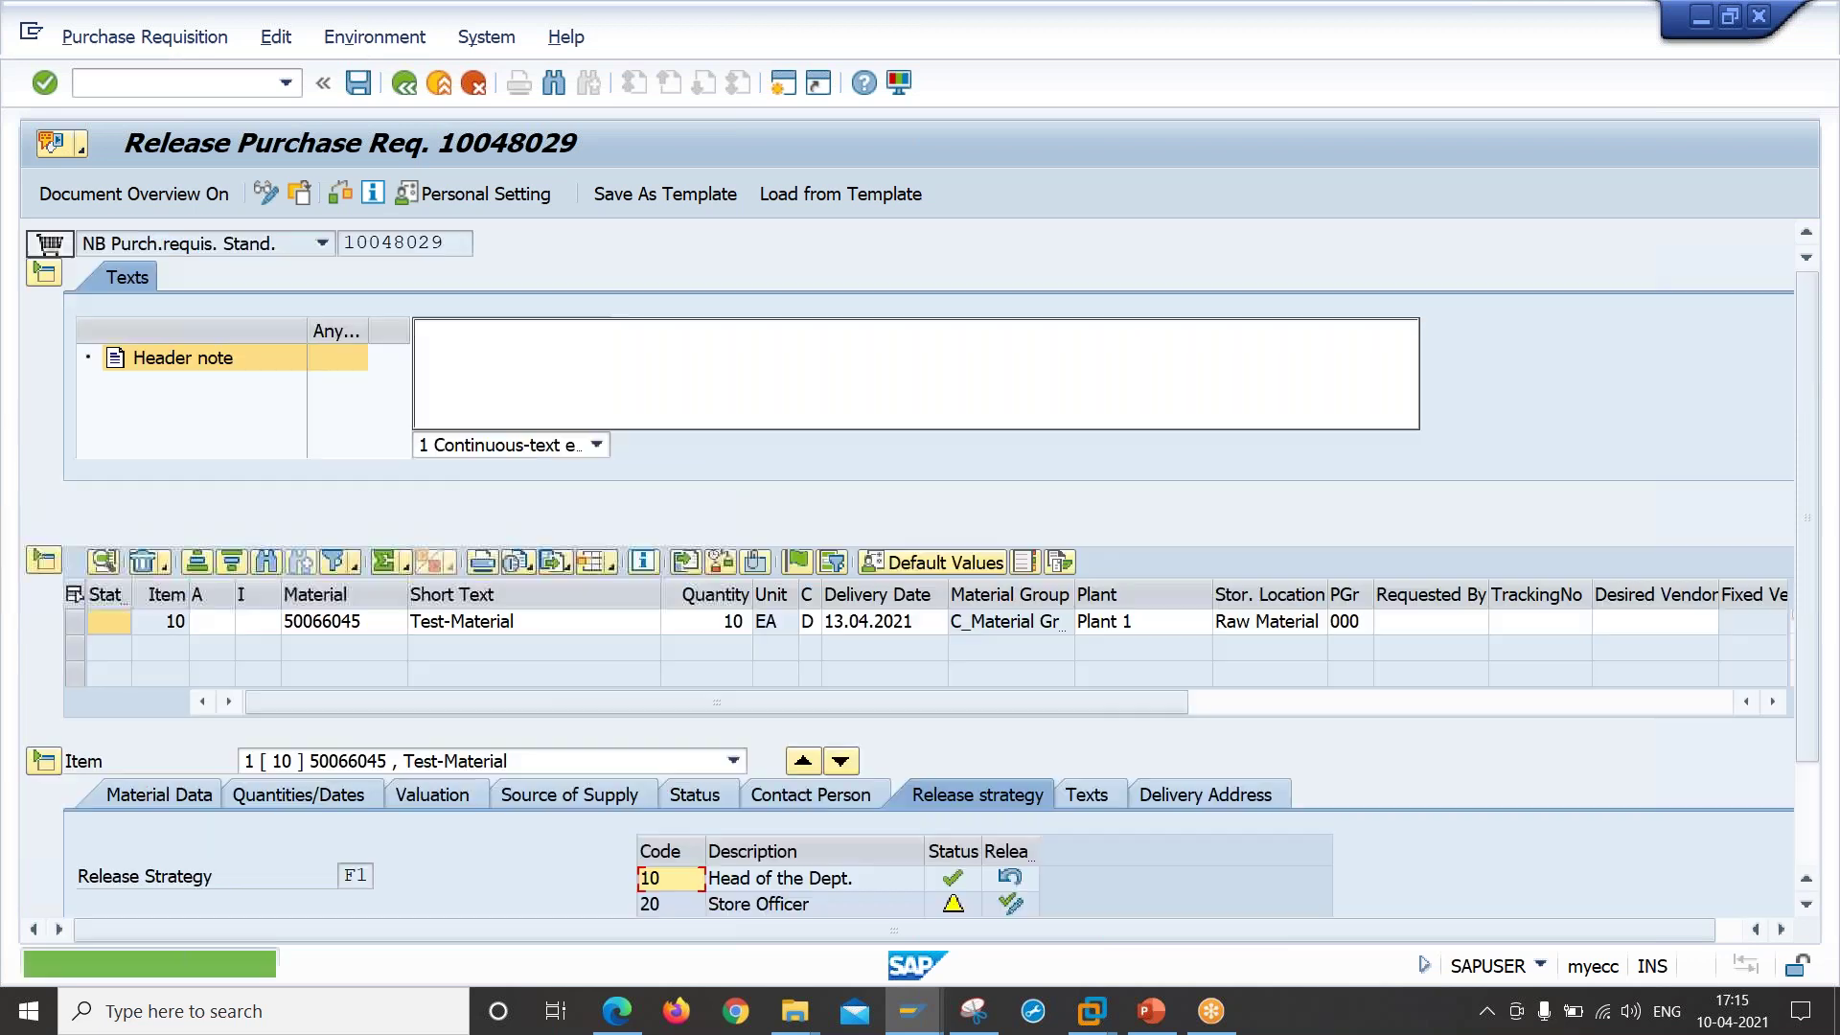
{"action": "left_click", "coordinate": [1010, 903]}
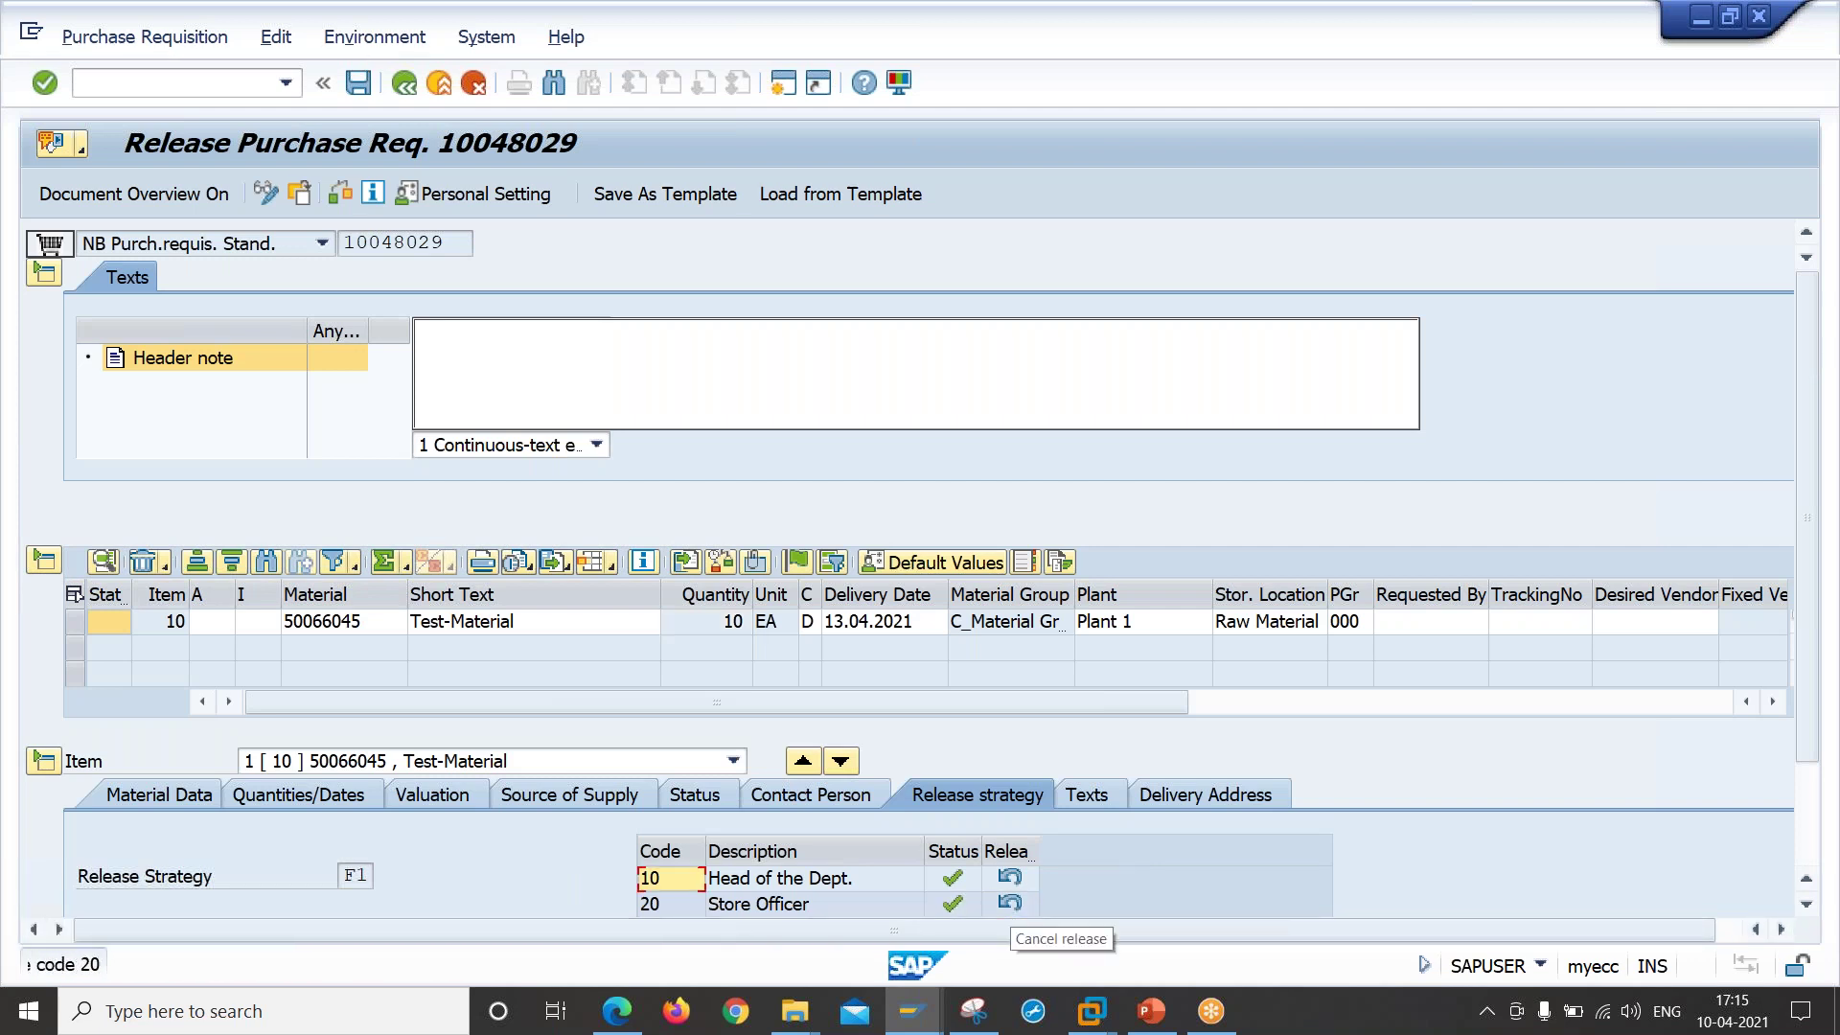
{"action": "left_click", "coordinate": [357, 82]}
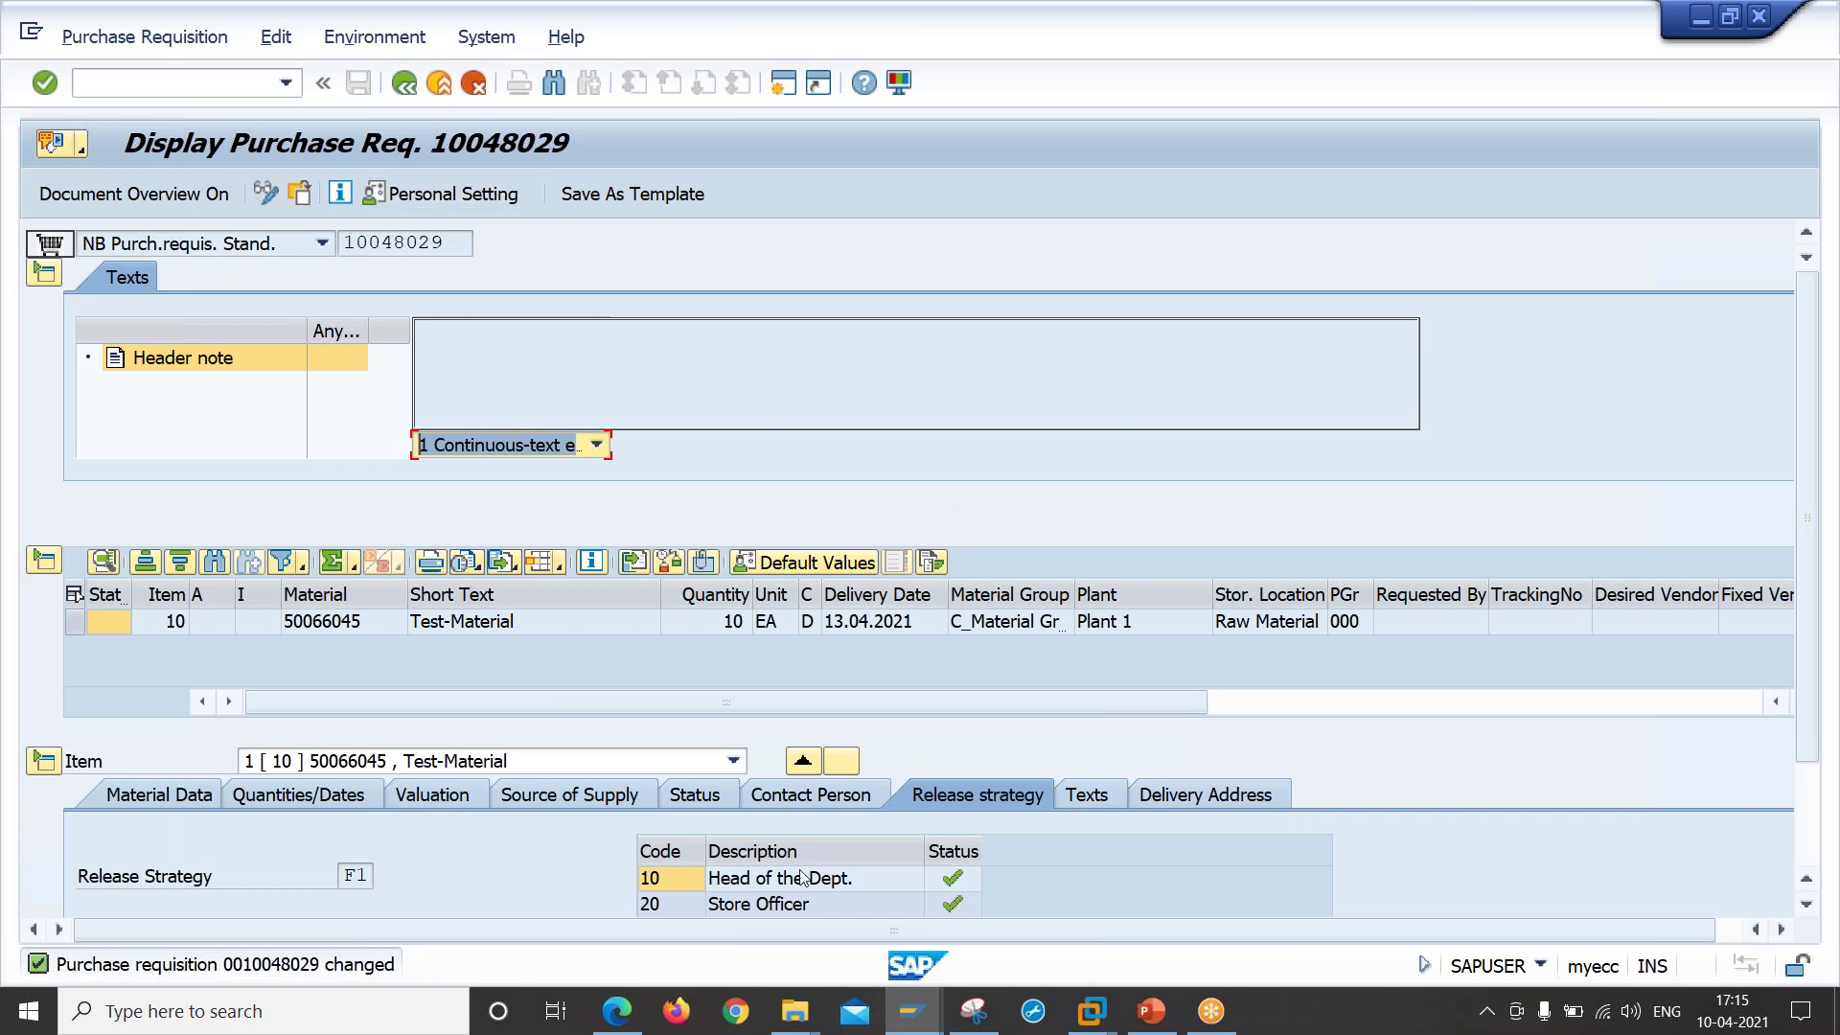
Step: Switch to the customizing session, leave the release strategy determination view and return to the IMG structure
{"action": "mouse_move", "coordinate": [910, 1015]}
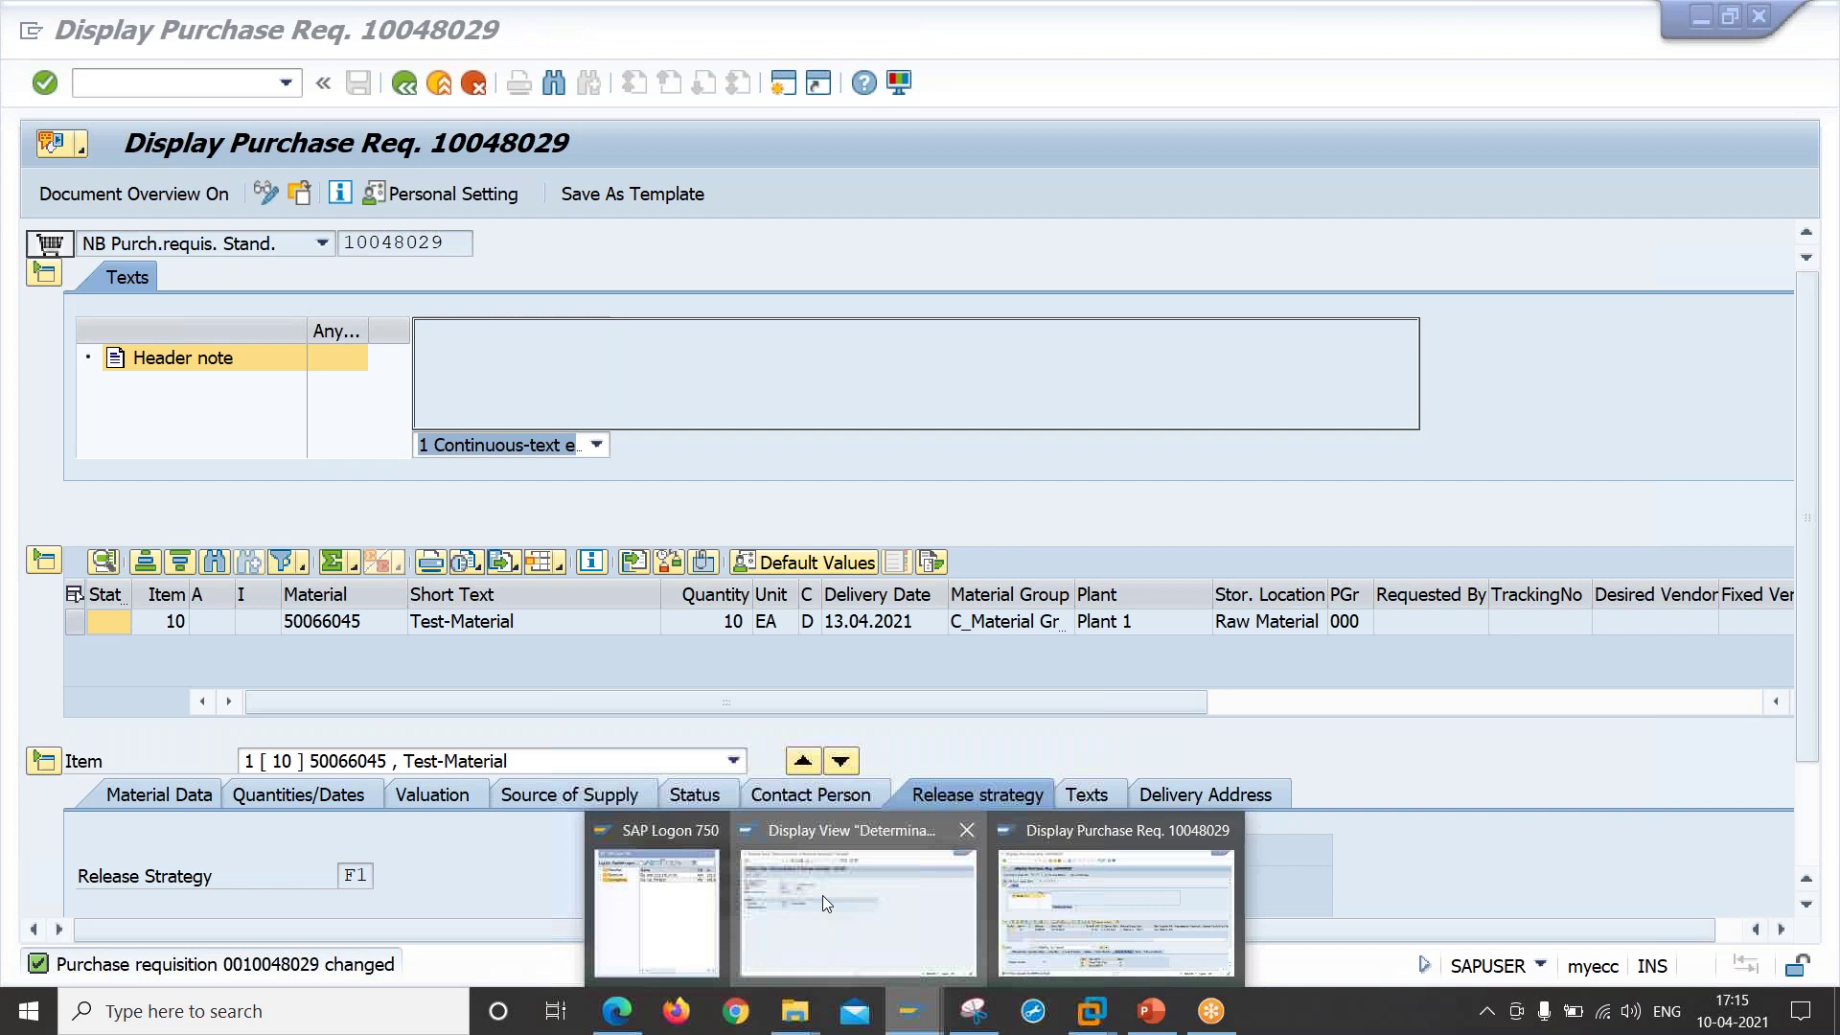
{"action": "left_click", "coordinate": [822, 895]}
{"action": "left_click", "coordinate": [402, 94]}
{"action": "left_click", "coordinate": [403, 94]}
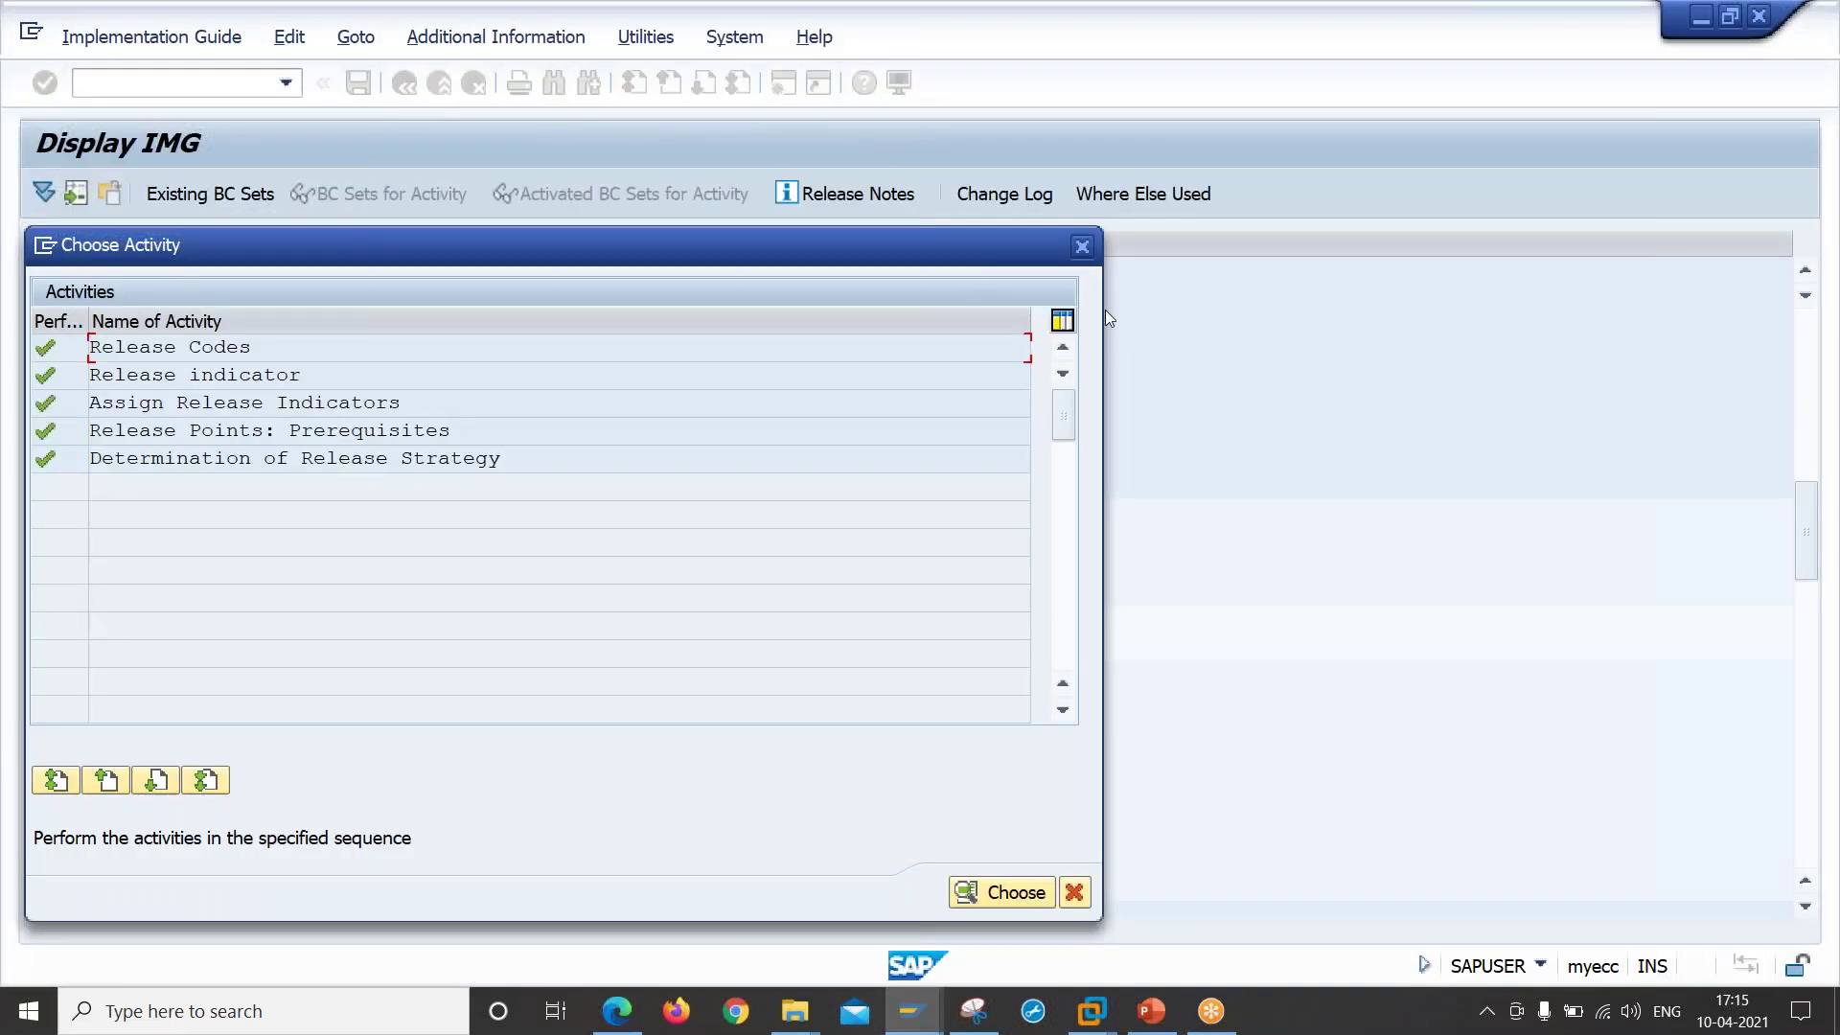
{"action": "left_click", "coordinate": [1082, 246]}
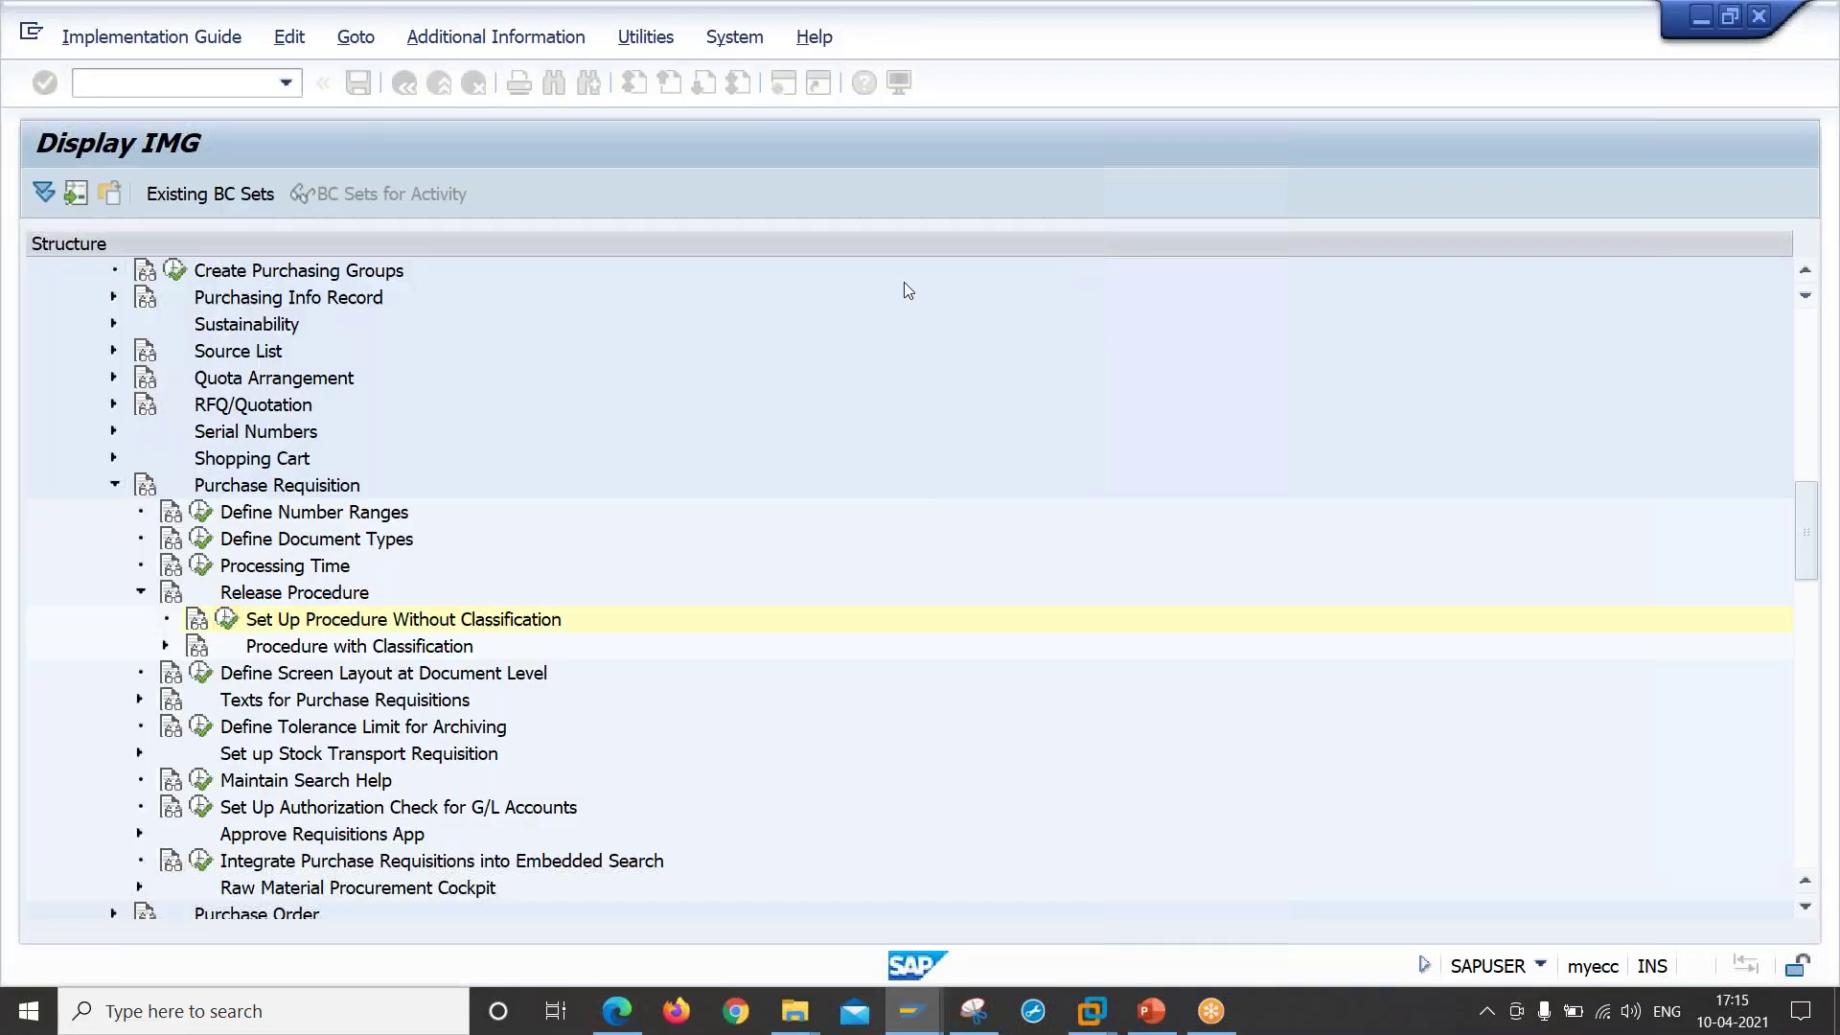
Step: Check the Release Groups entries of Set Up Procedure with Classification for purchase requisitions, and collapse the Procedure with Classification node
{"action": "left_click", "coordinate": [166, 646]}
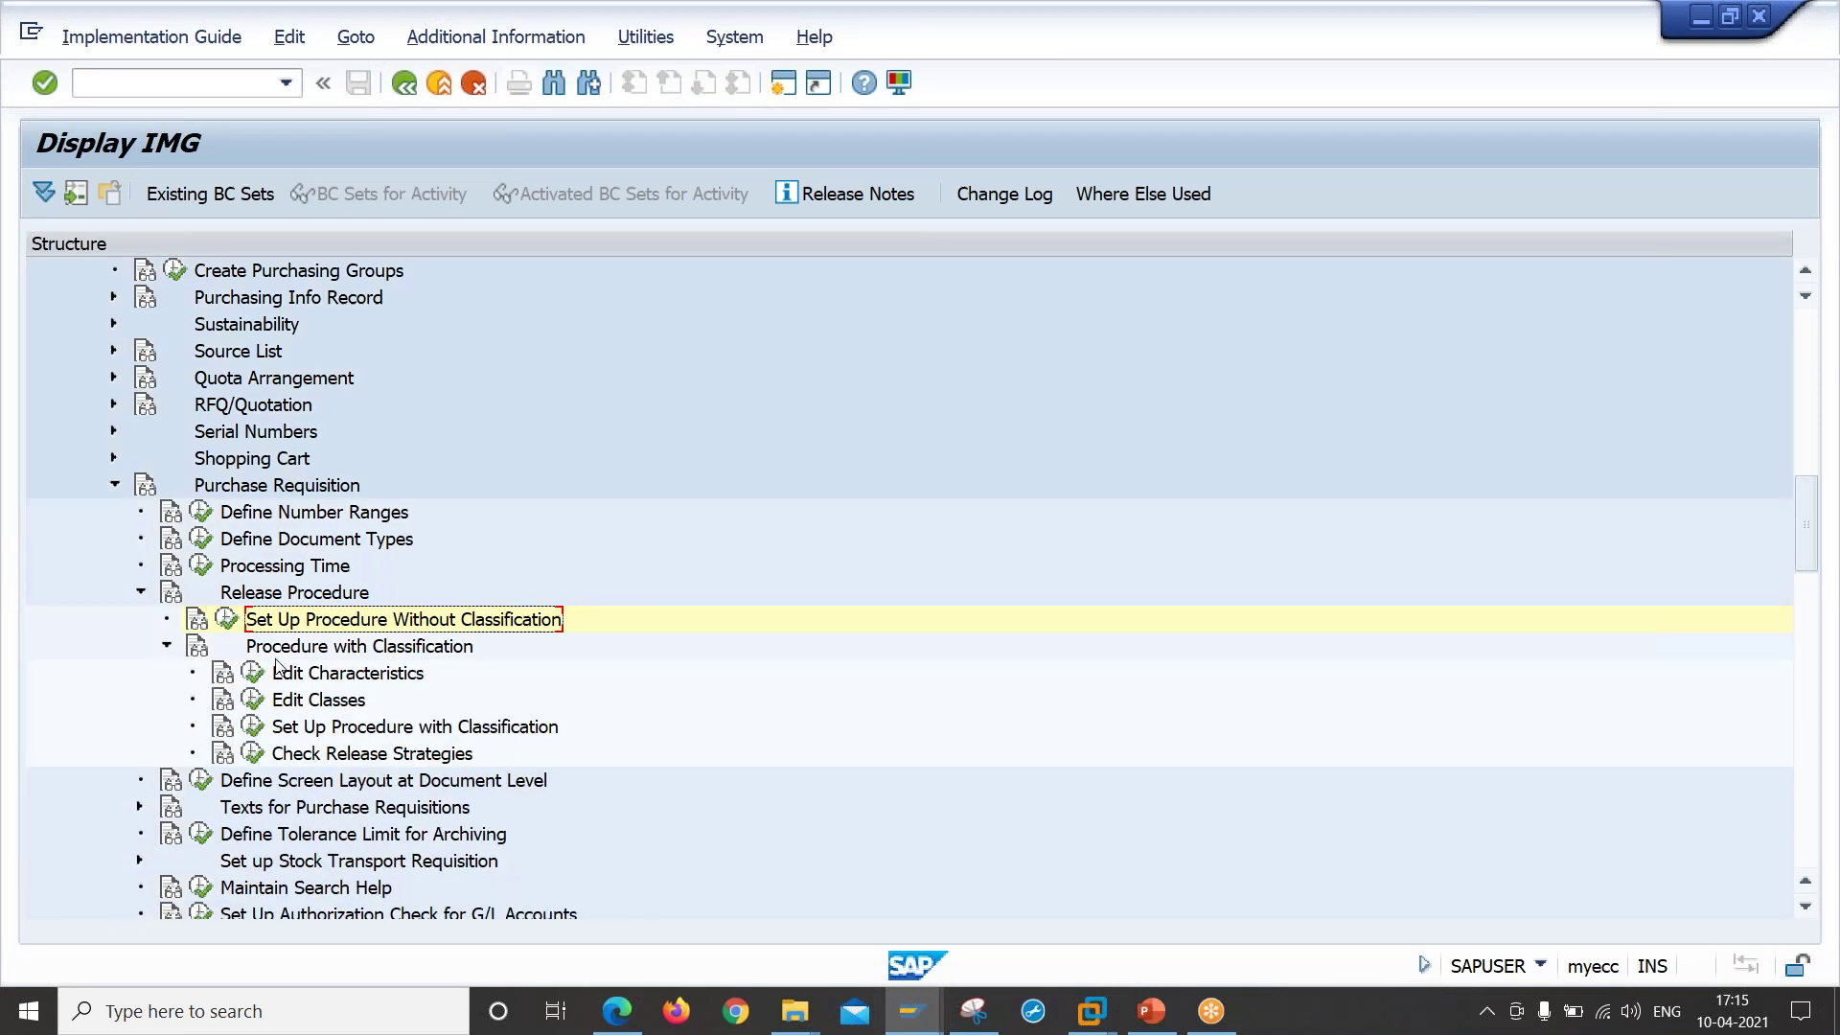
{"action": "left_click", "coordinate": [252, 727]}
{"action": "double_click", "coordinate": [342, 355]}
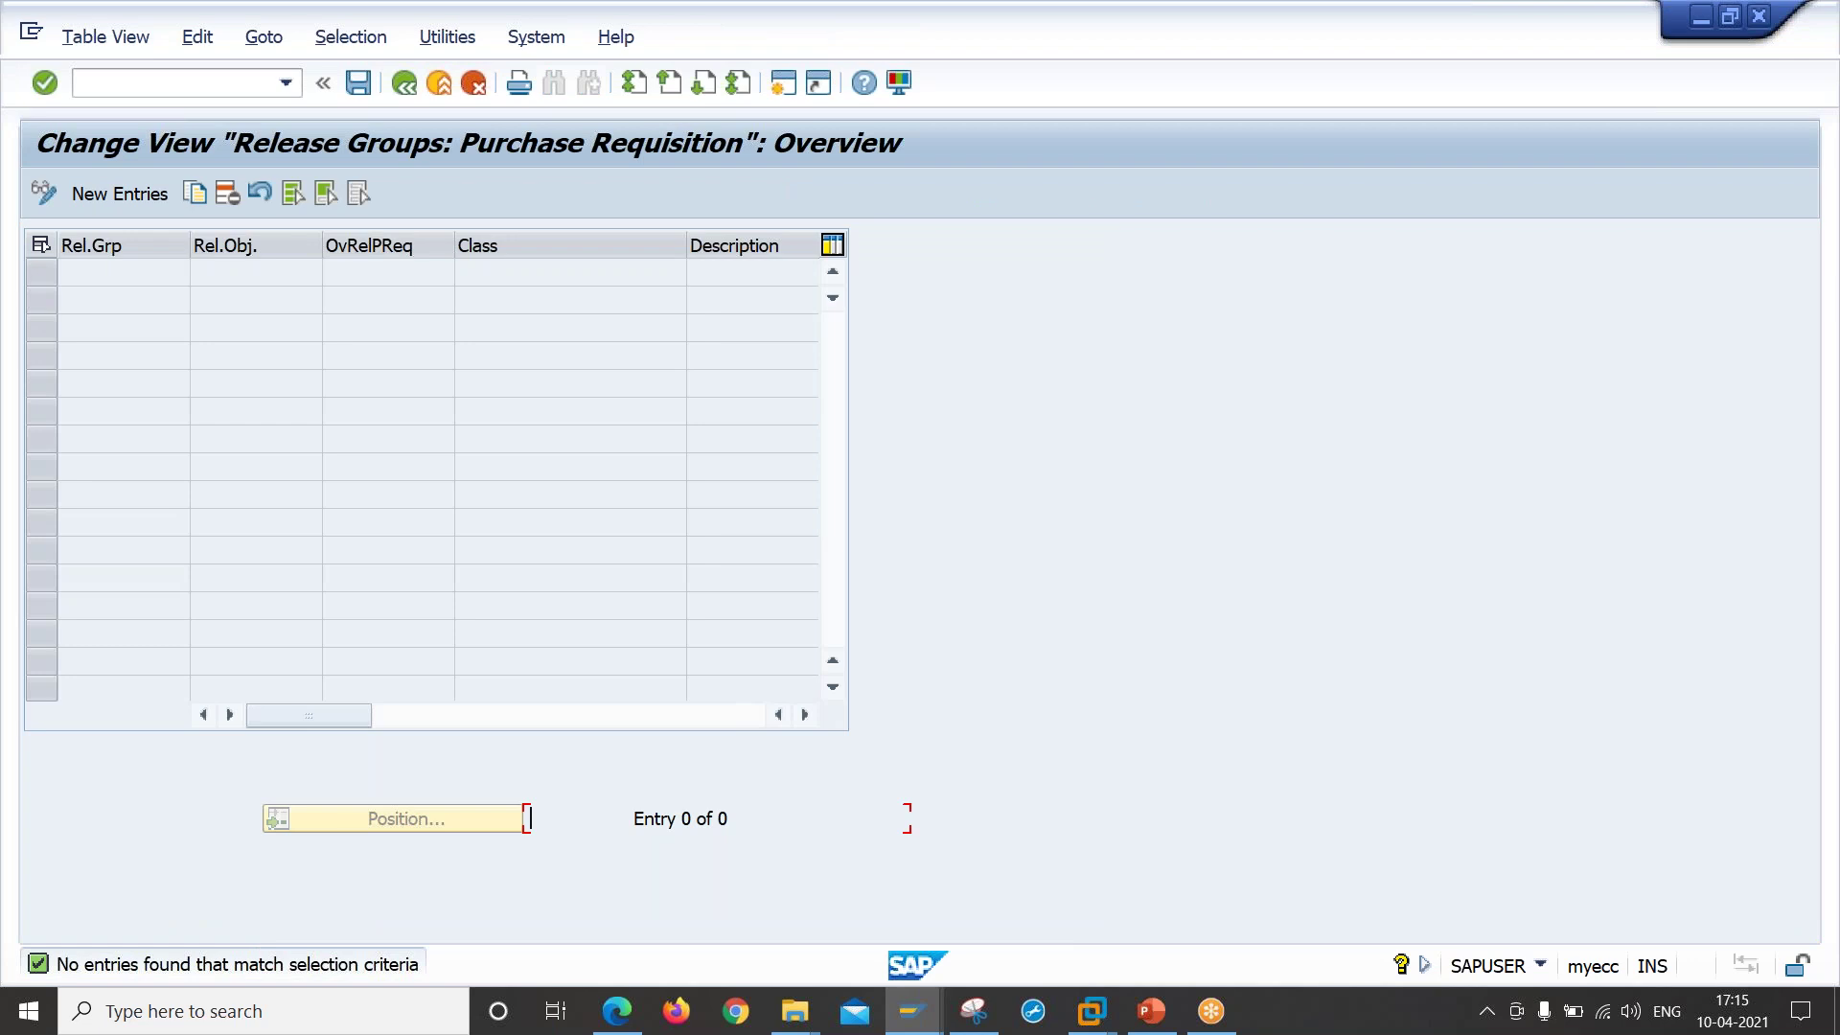
{"action": "left_click", "coordinate": [404, 84]}
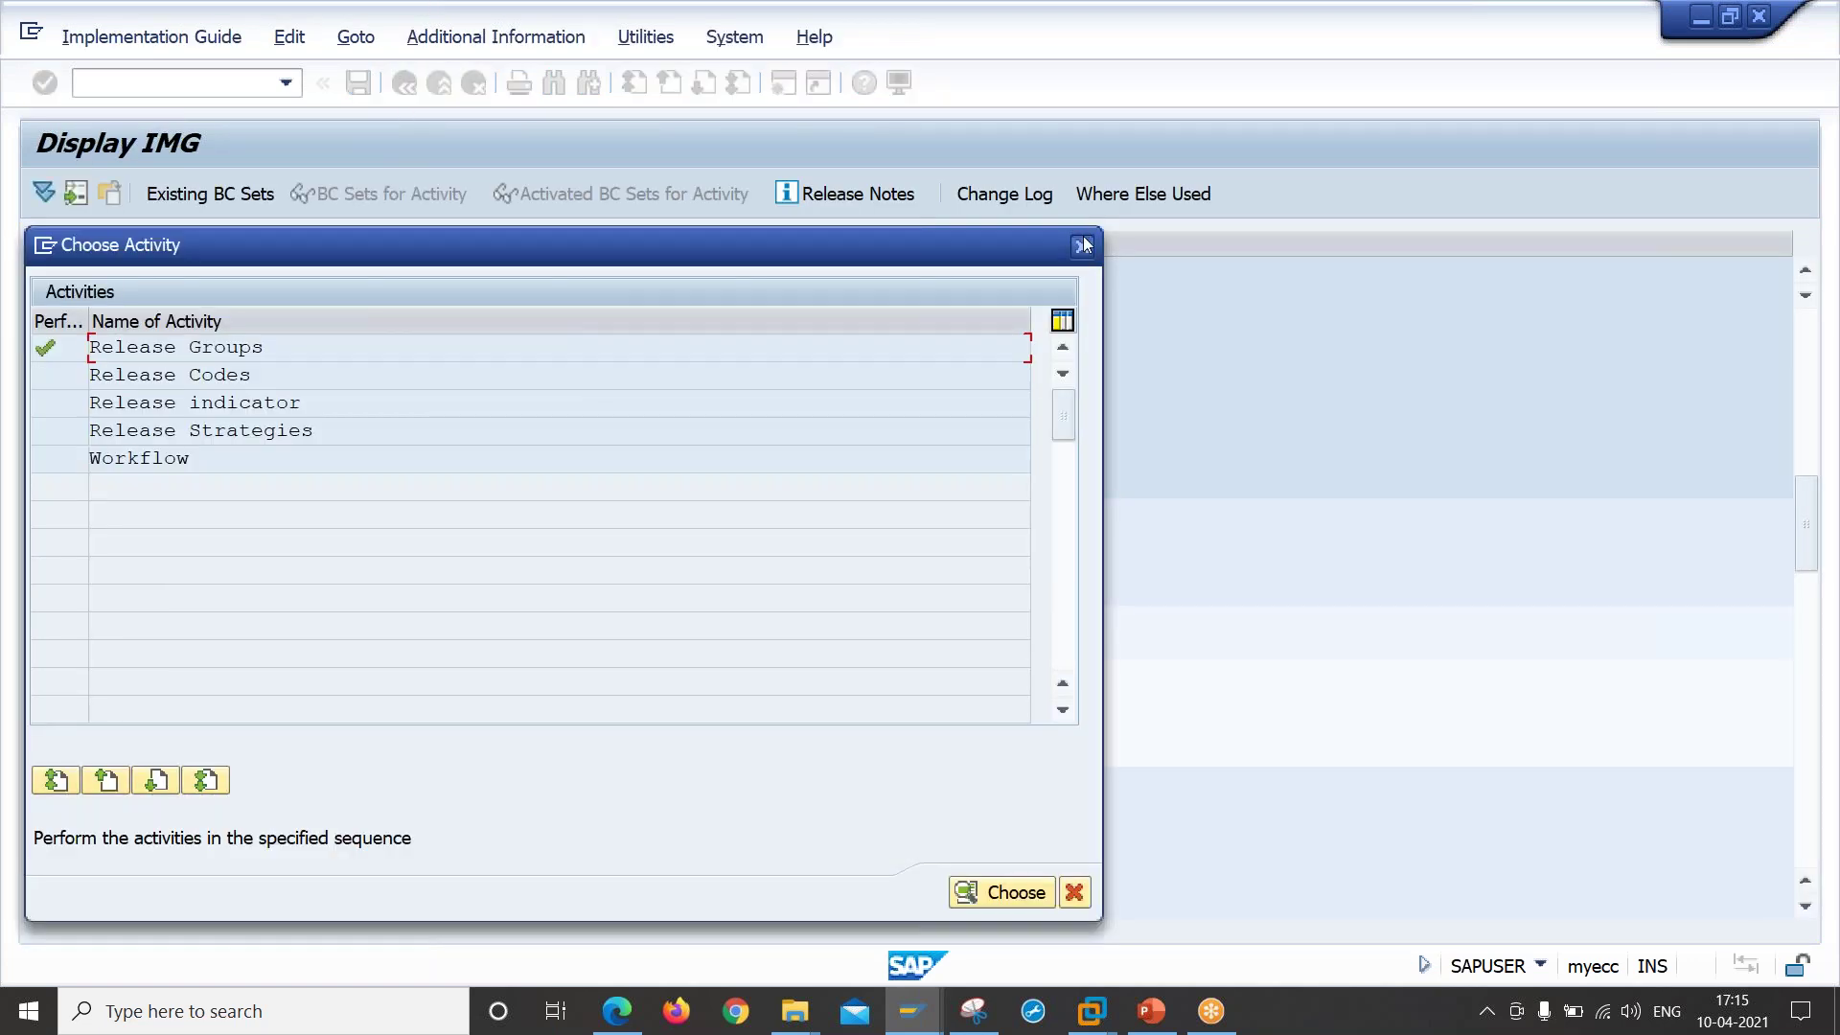
{"action": "key", "text": "Escape"}
{"action": "left_click", "coordinate": [166, 646]}
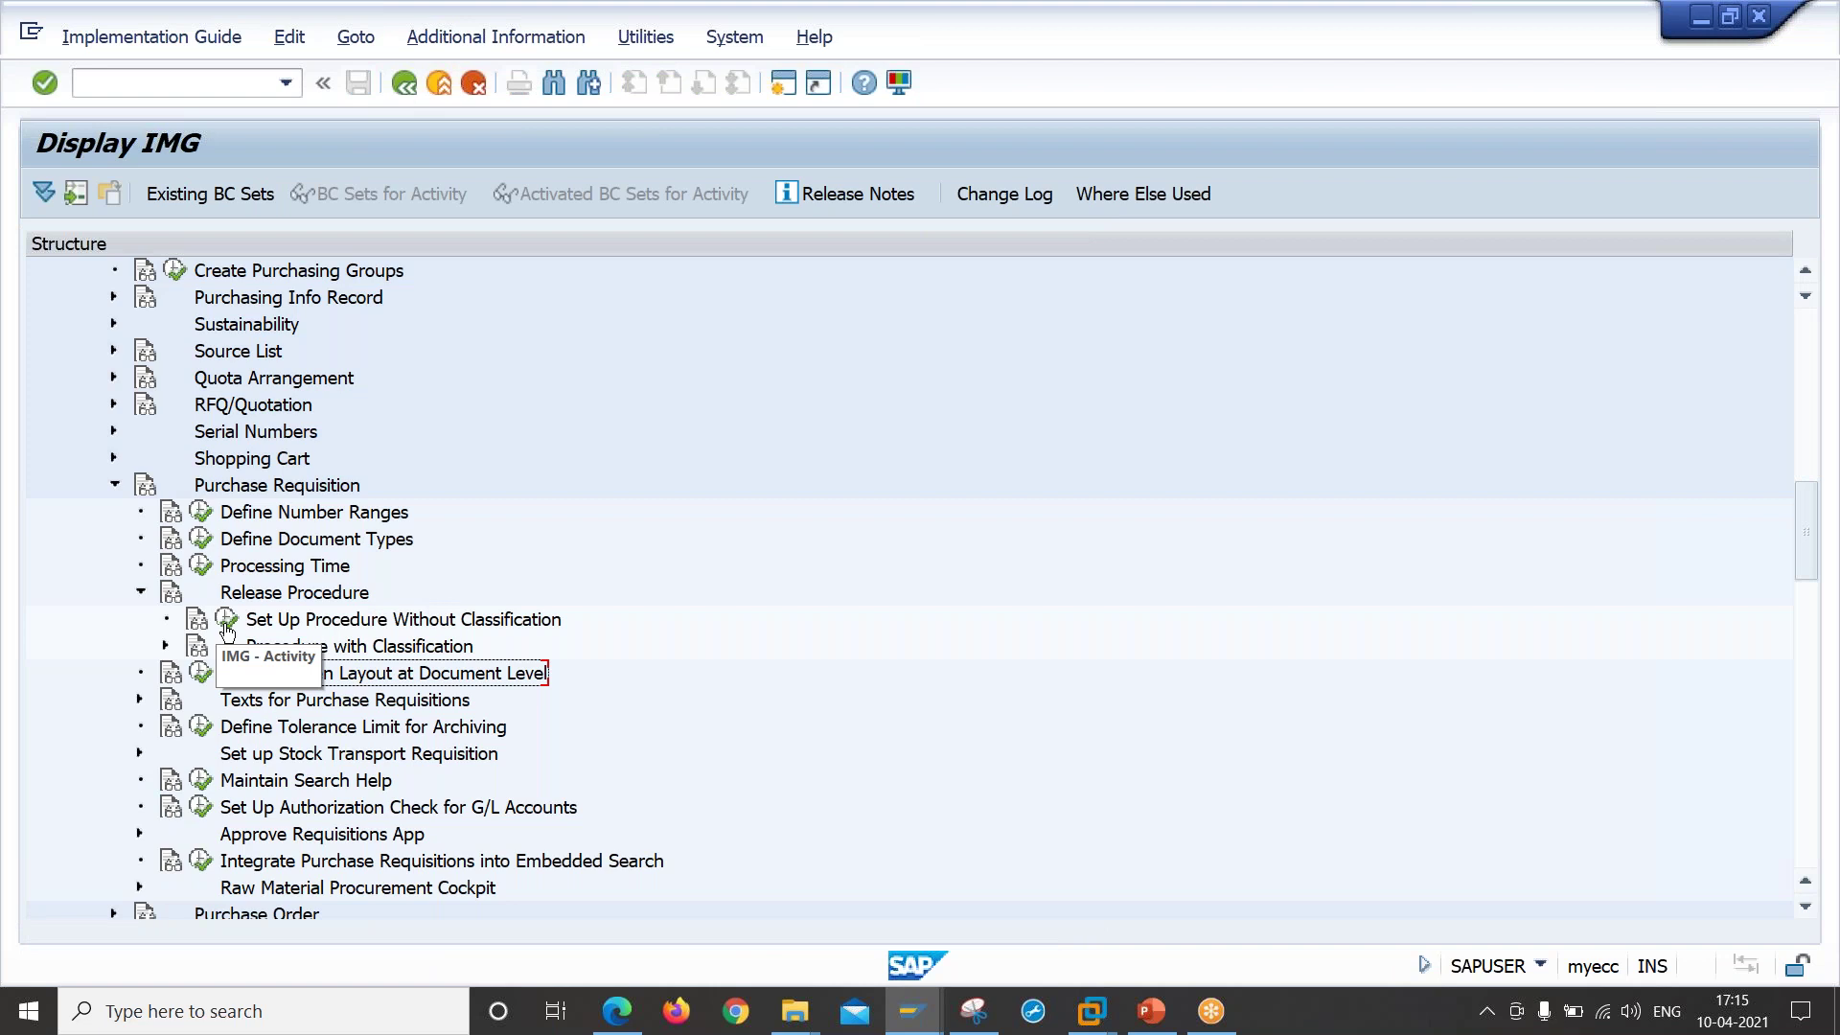
Step: Show the activities of Set Up Procedure Without Classification, and switch to PowerPoint to review the slide on the release procedure without classification
{"action": "left_click", "coordinate": [200, 673]}
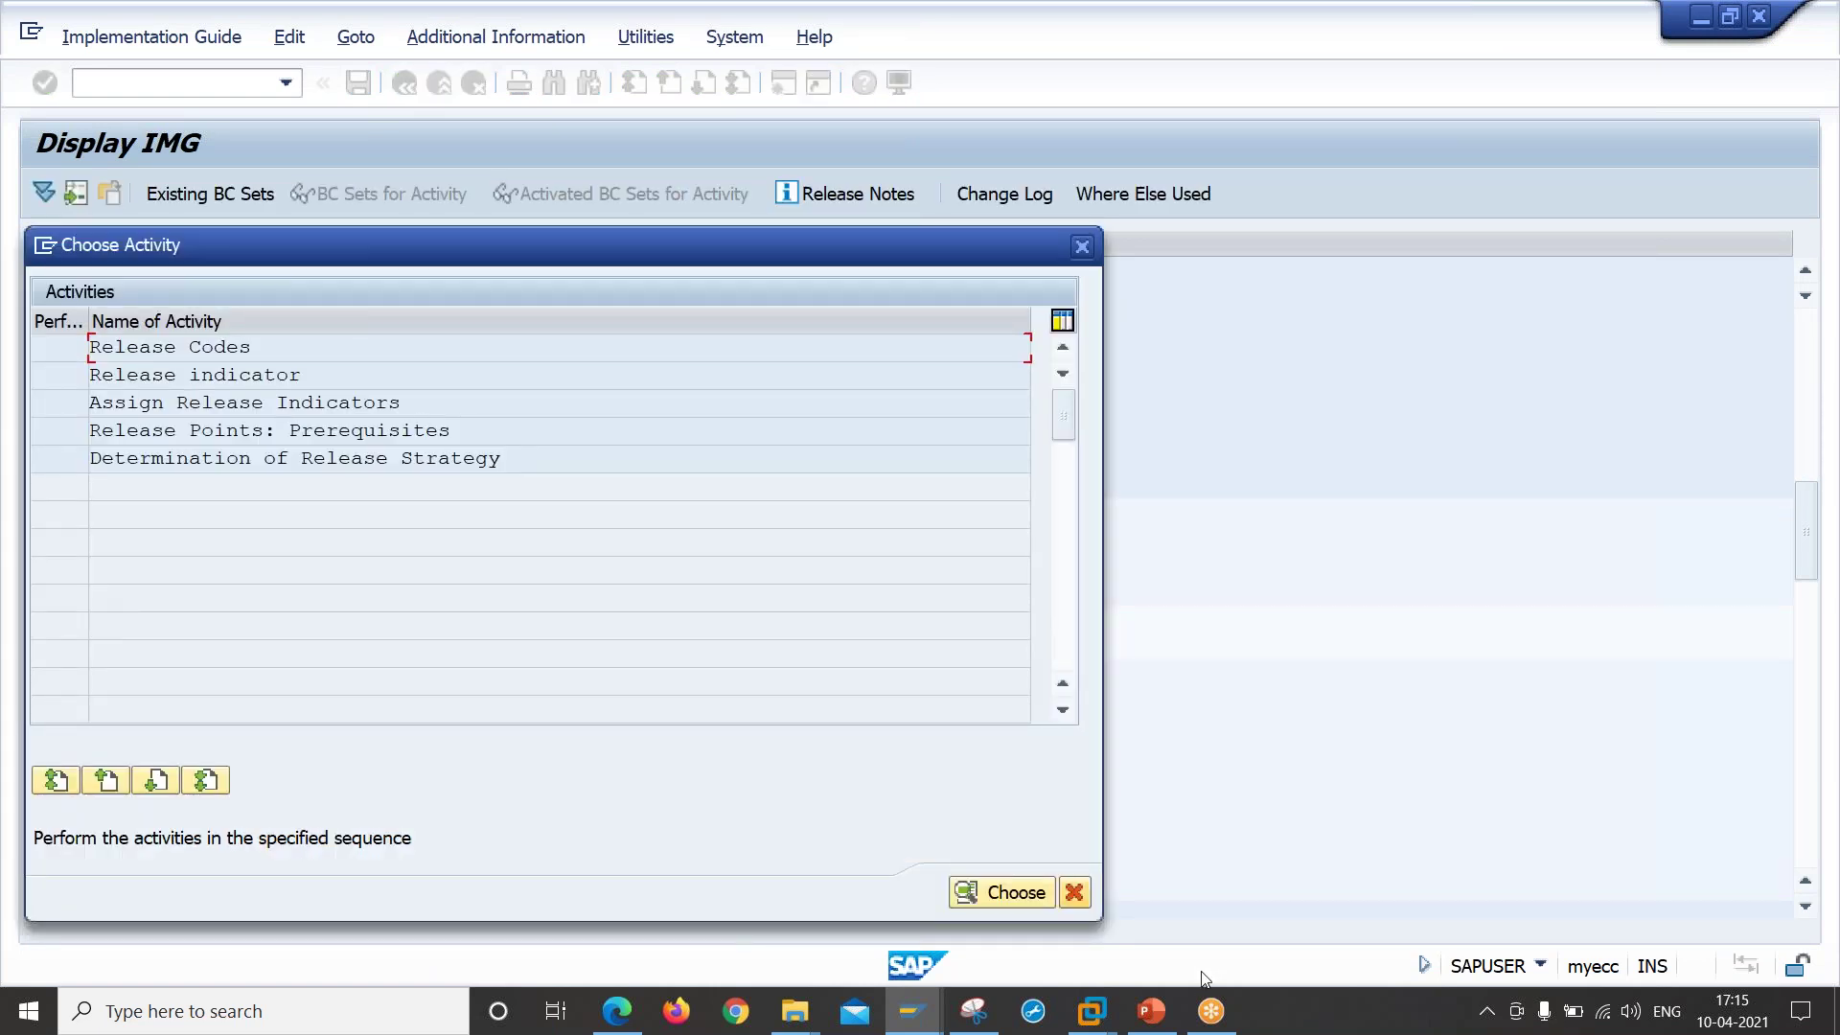
{"action": "left_click", "coordinate": [1150, 1011]}
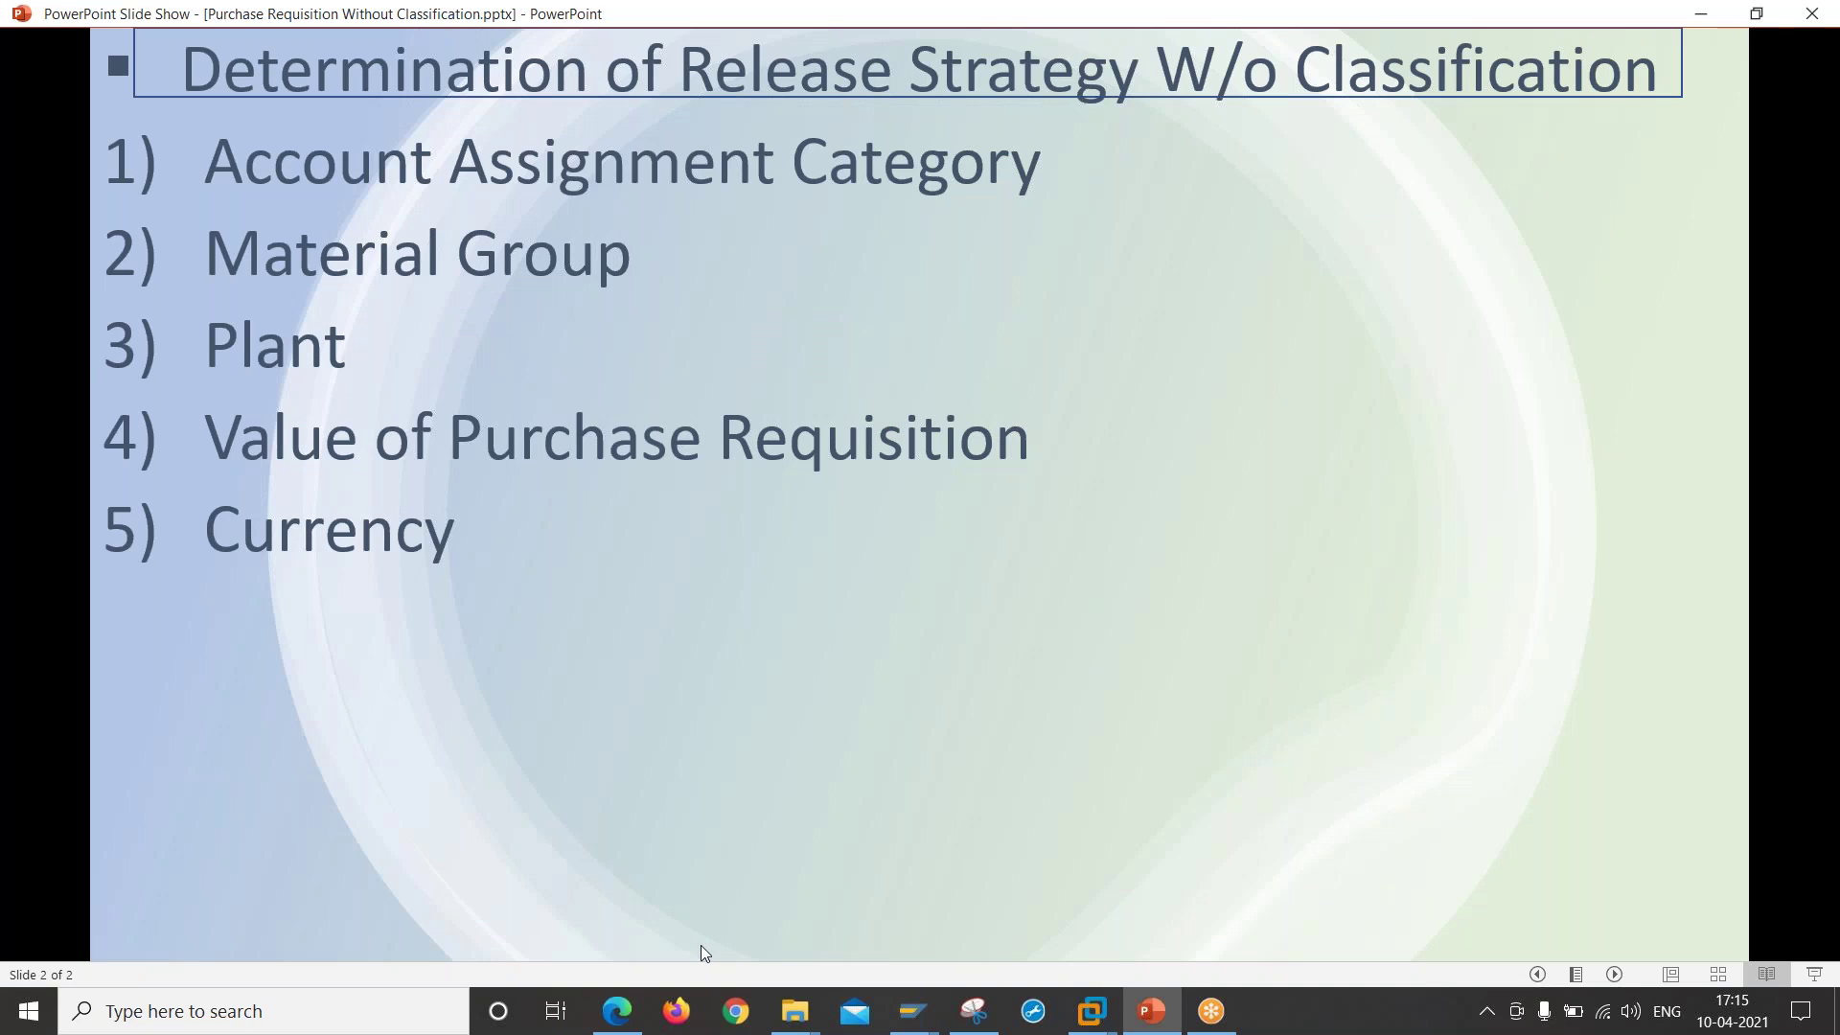
{"action": "key", "text": "Left"}
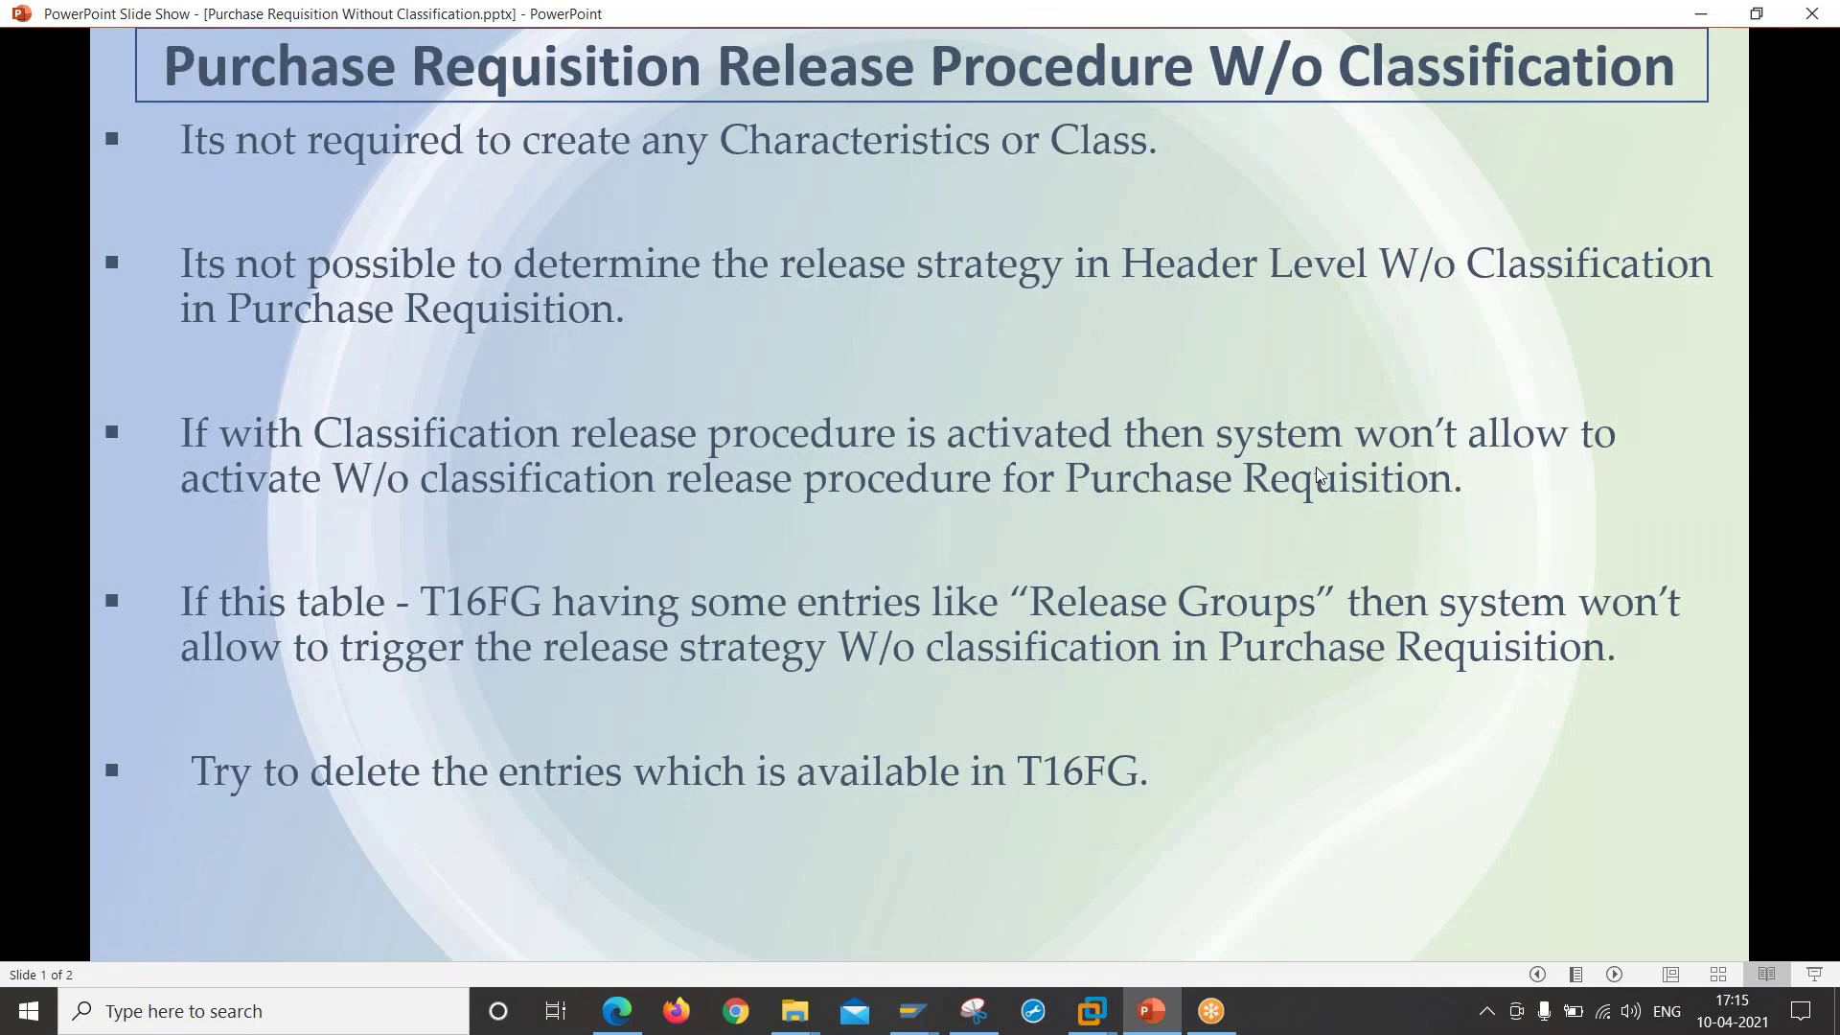